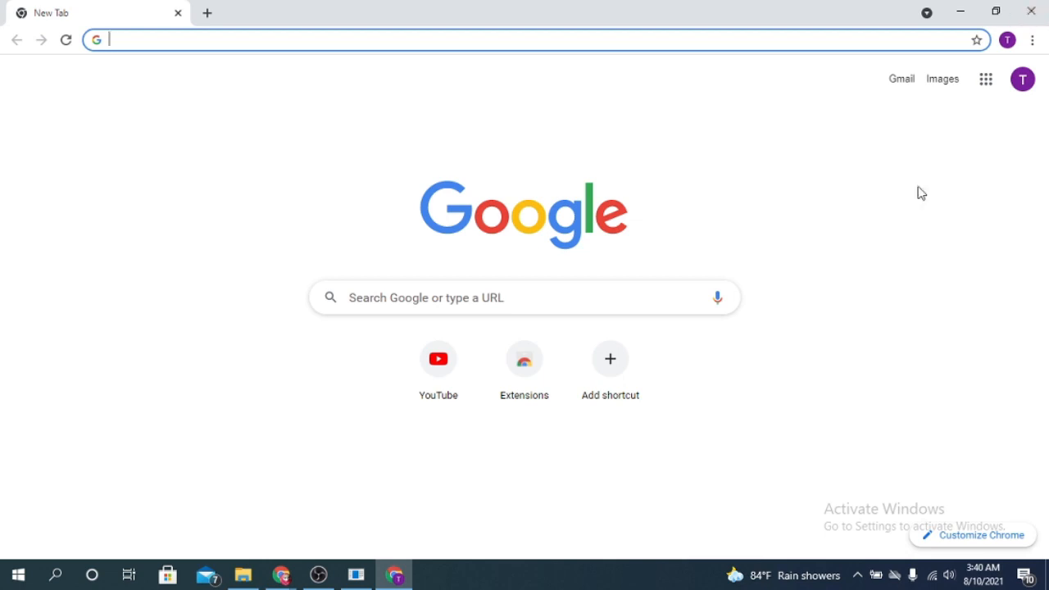
# Launch Google Forms from the Google apps grid in Chrome.
pyautogui.click(992, 85)
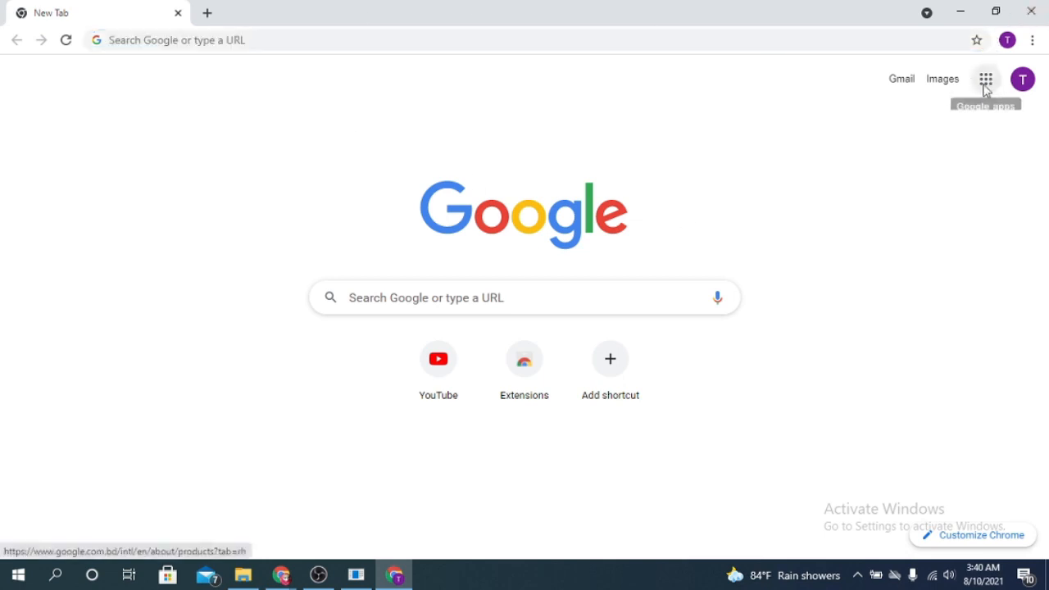
pyautogui.click(991, 88)
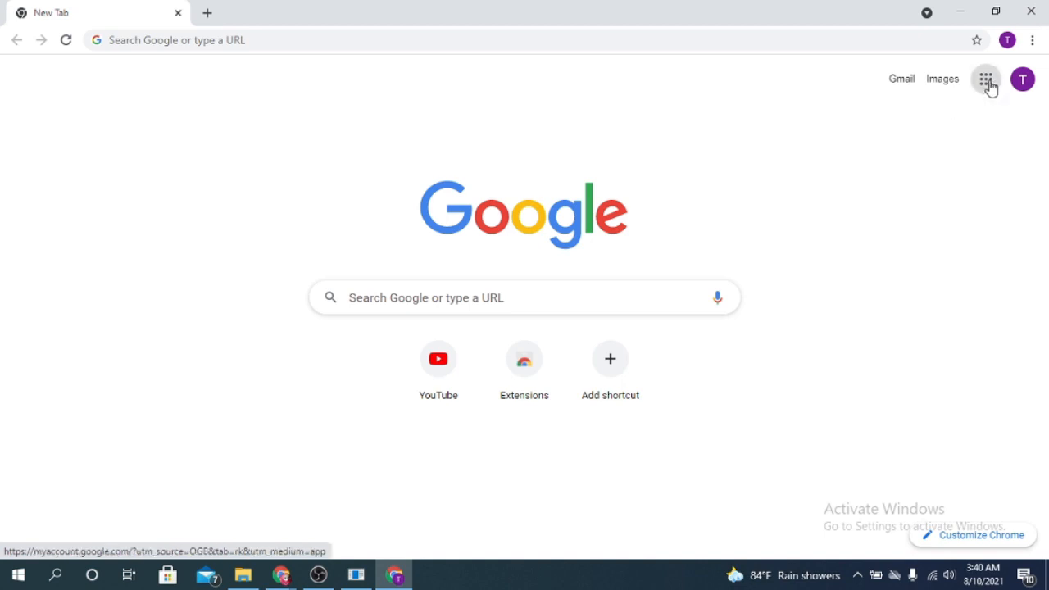
pyautogui.click(991, 89)
pyautogui.scroll(-6, 948, 284)
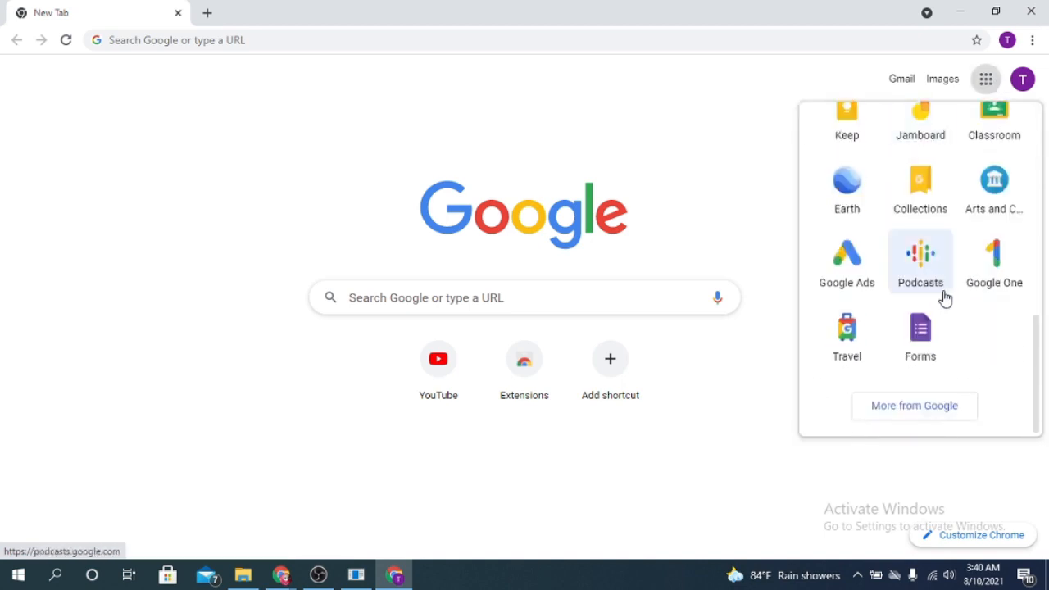
pyautogui.click(922, 336)
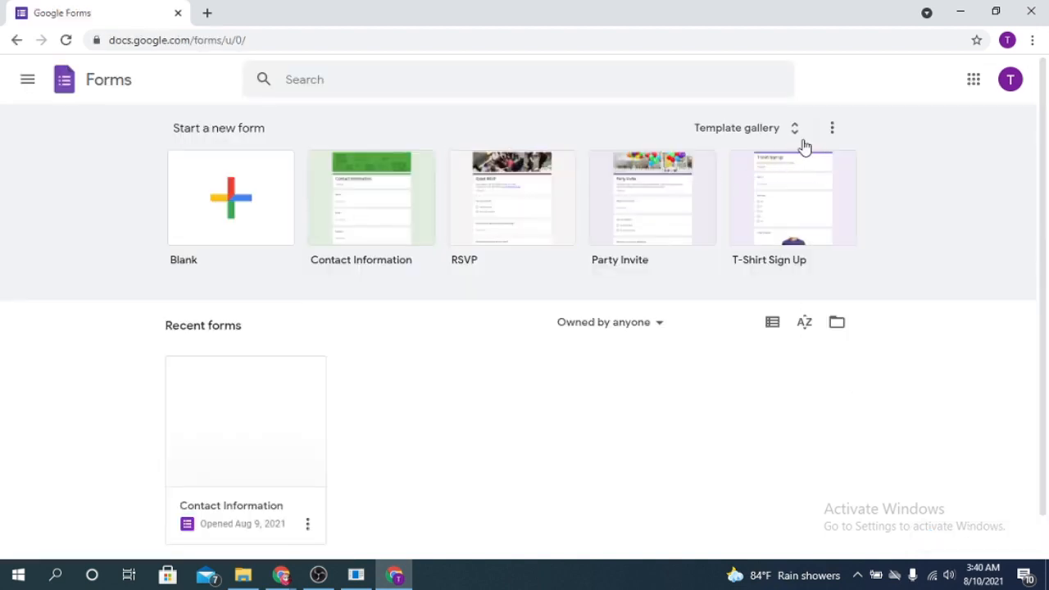
# Browse the template gallery, then start a new form from the Blank template.
pyautogui.click(793, 131)
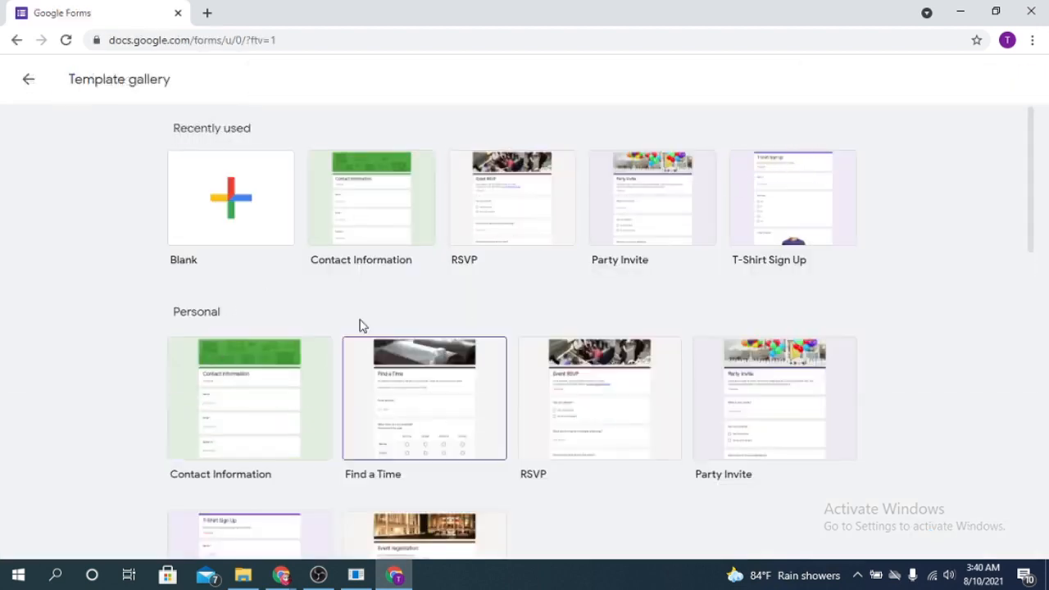
pyautogui.scroll(-1, 732, 365)
pyautogui.scroll(-3, 732, 365)
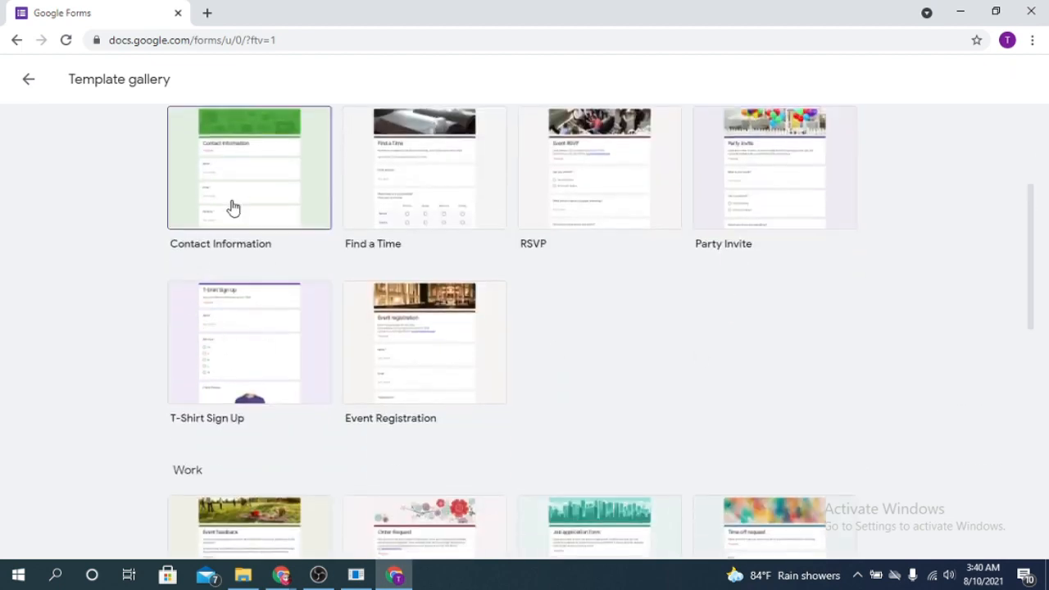
pyautogui.scroll(3, 679, 325)
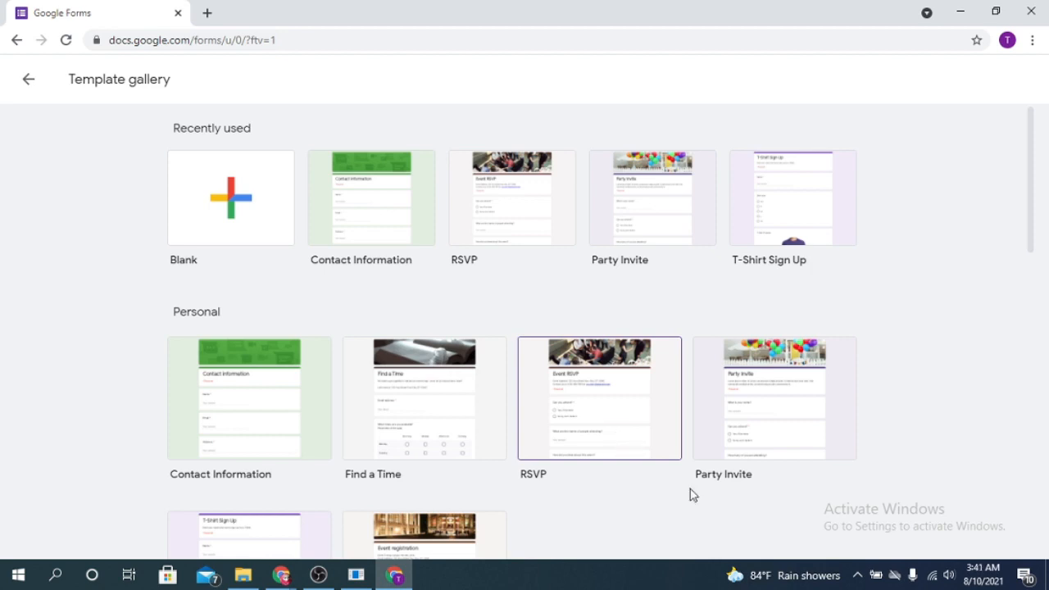
pyautogui.click(206, 212)
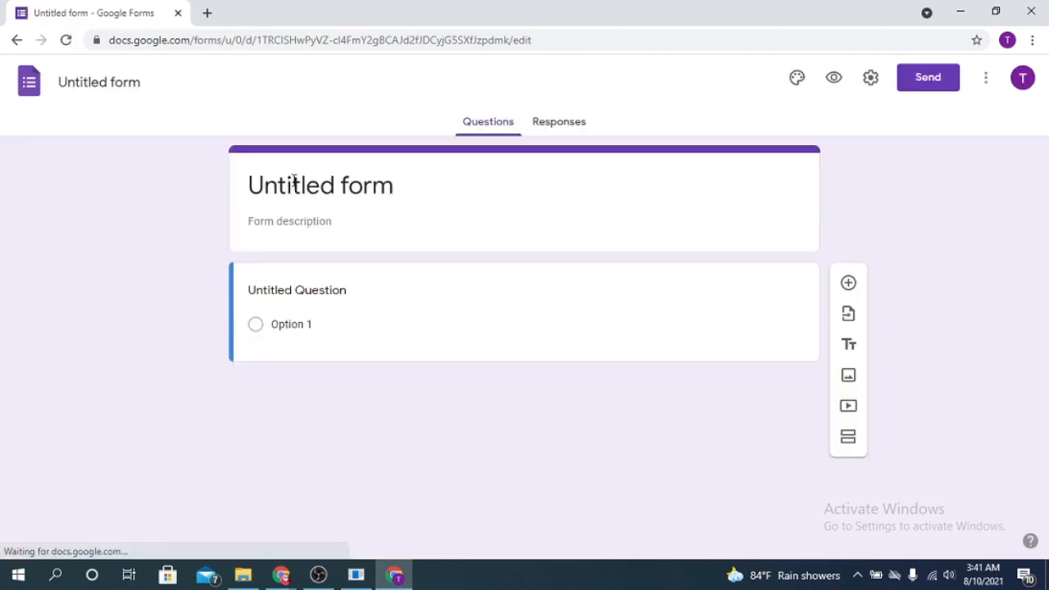
# Replace 'Untitled form' with 'First Form' and add the description 'This form is a demo'.
pyautogui.click(296, 187)
pyautogui.moveTo(394, 186); pyautogui.dragTo(251, 187)
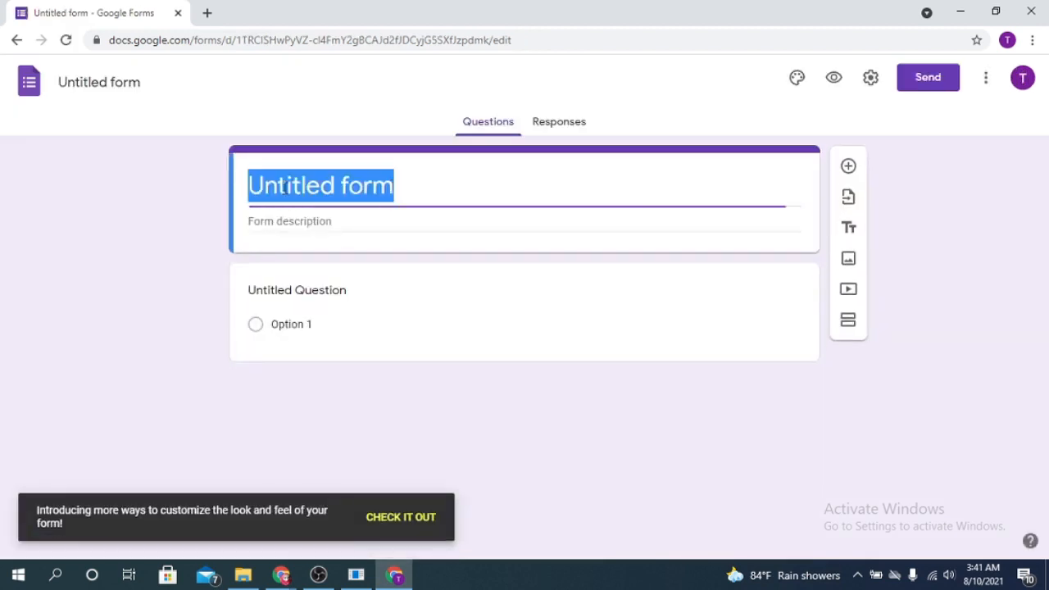
pyautogui.write('First form')
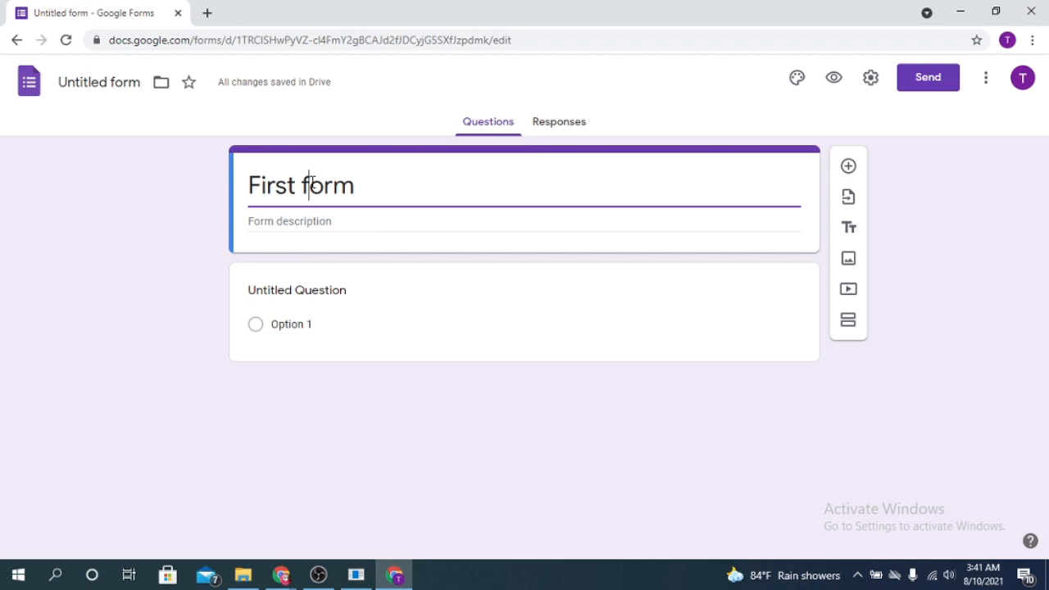
pyautogui.click(313, 182)
pyautogui.press('BackSpace')
pyautogui.write('F')
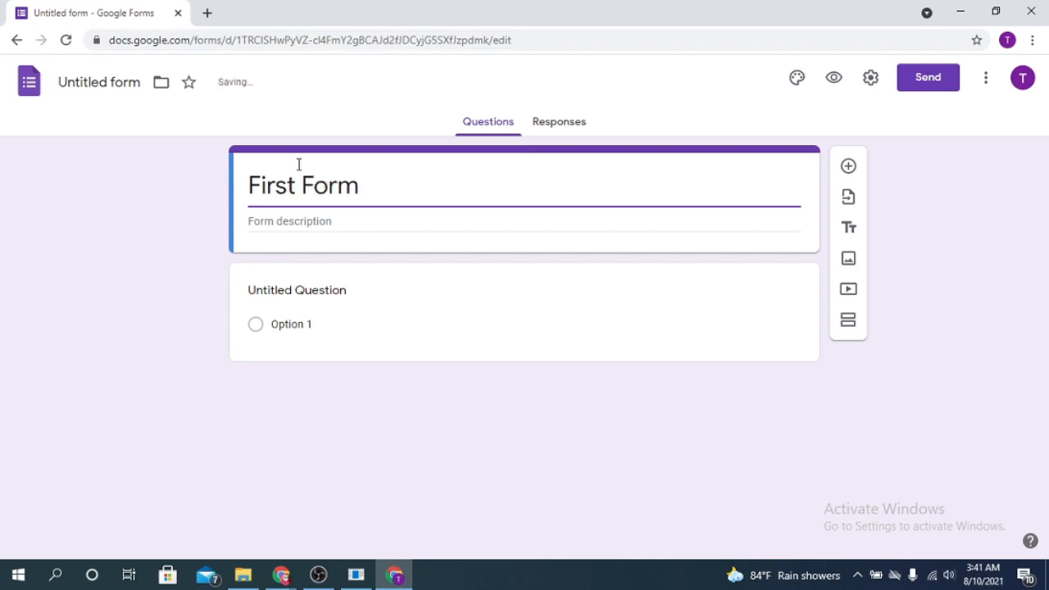
pyautogui.click(287, 222)
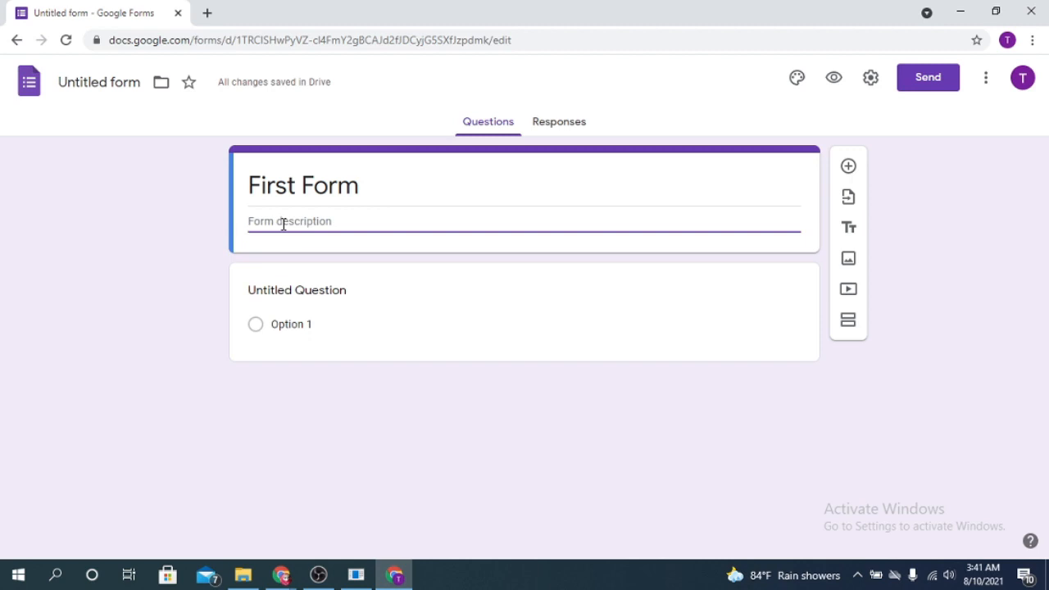
pyautogui.write('This form is a demo')
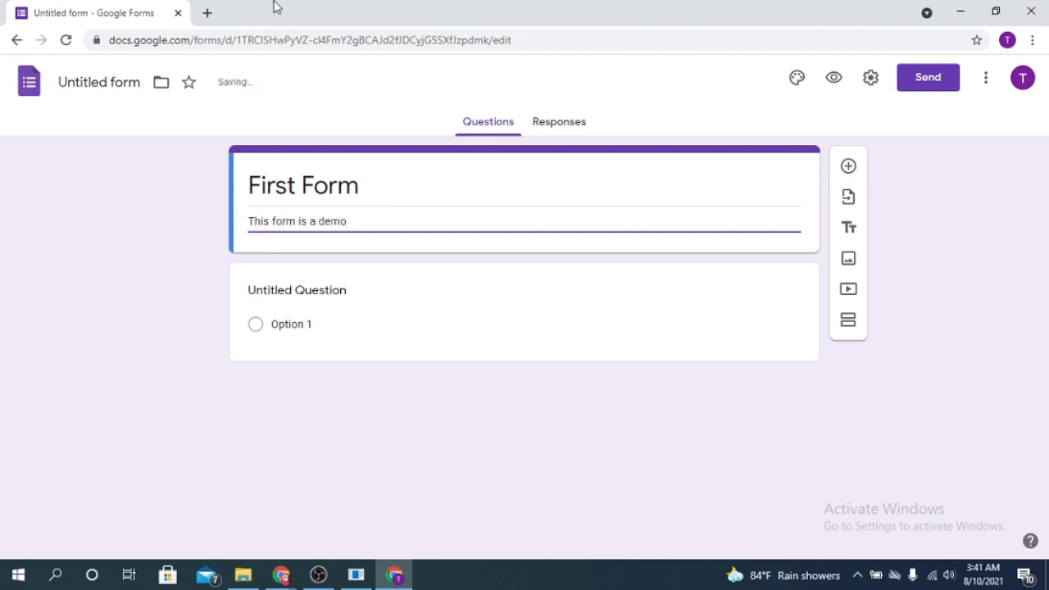
# Retitle the first question from 'Untitled Question' to 'Name'.
pyautogui.click(335, 289)
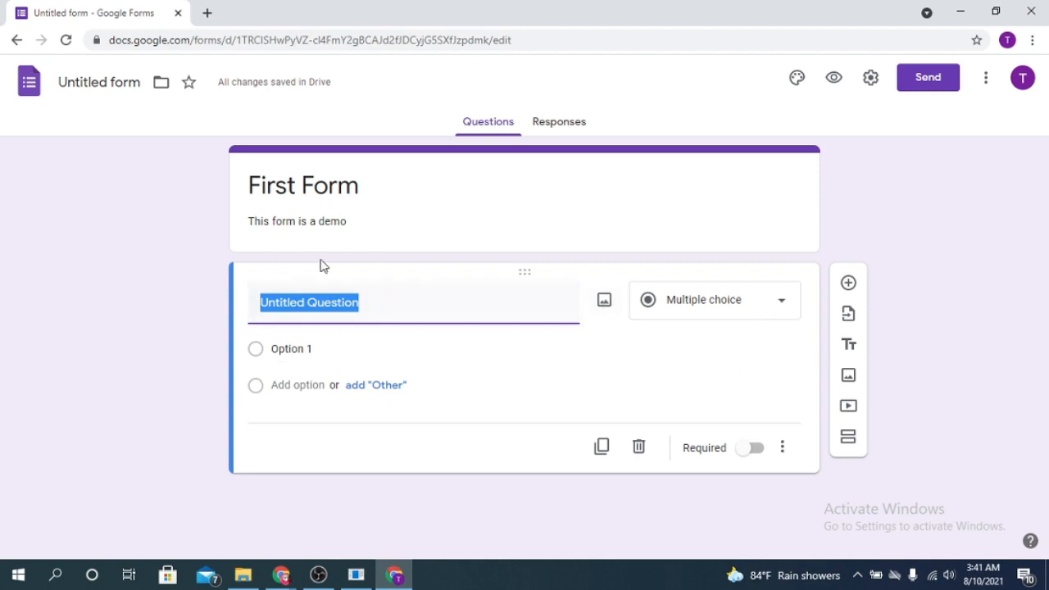
pyautogui.click(375, 311)
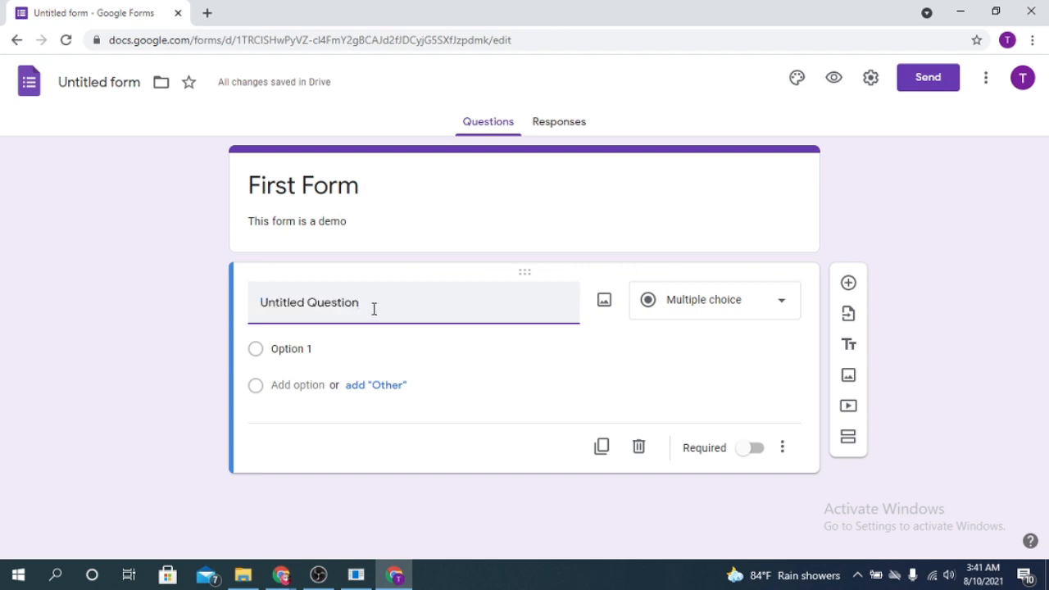
pyautogui.tripleClick(373, 309)
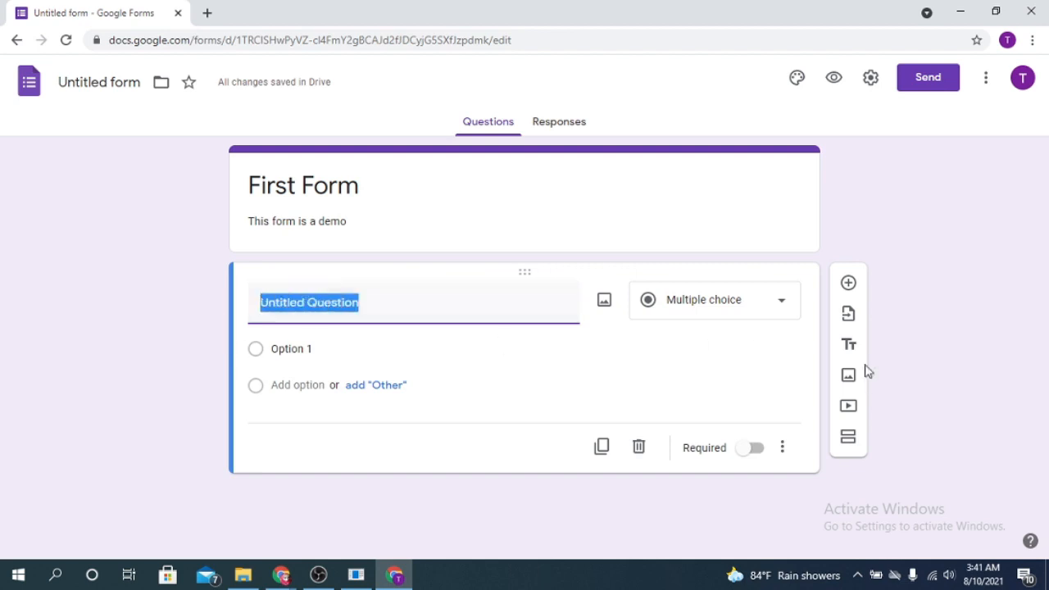
pyautogui.write('Name')
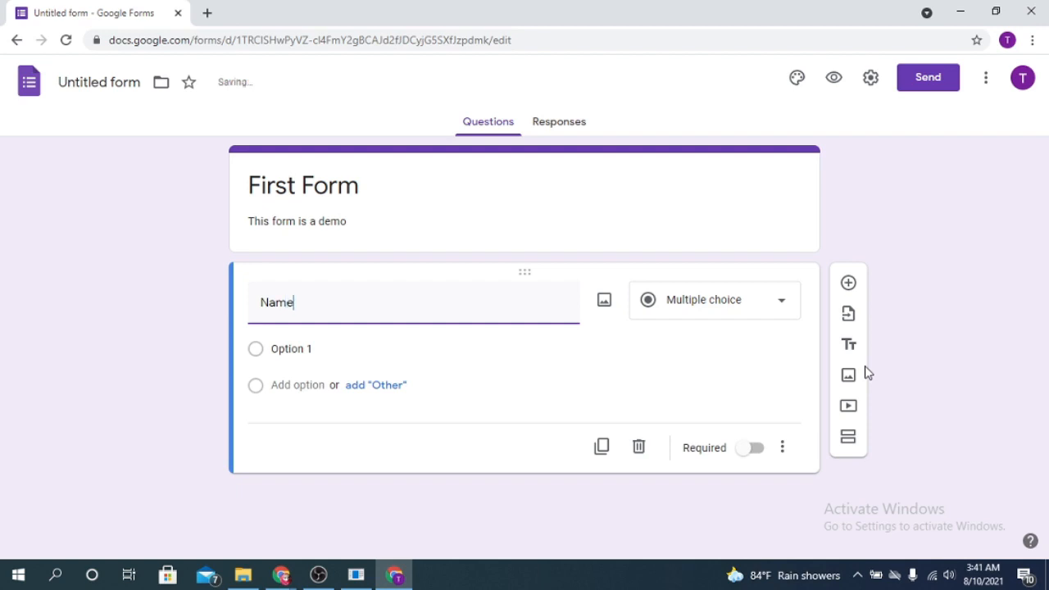
pyautogui.click(648, 300)
pyautogui.click(688, 215)
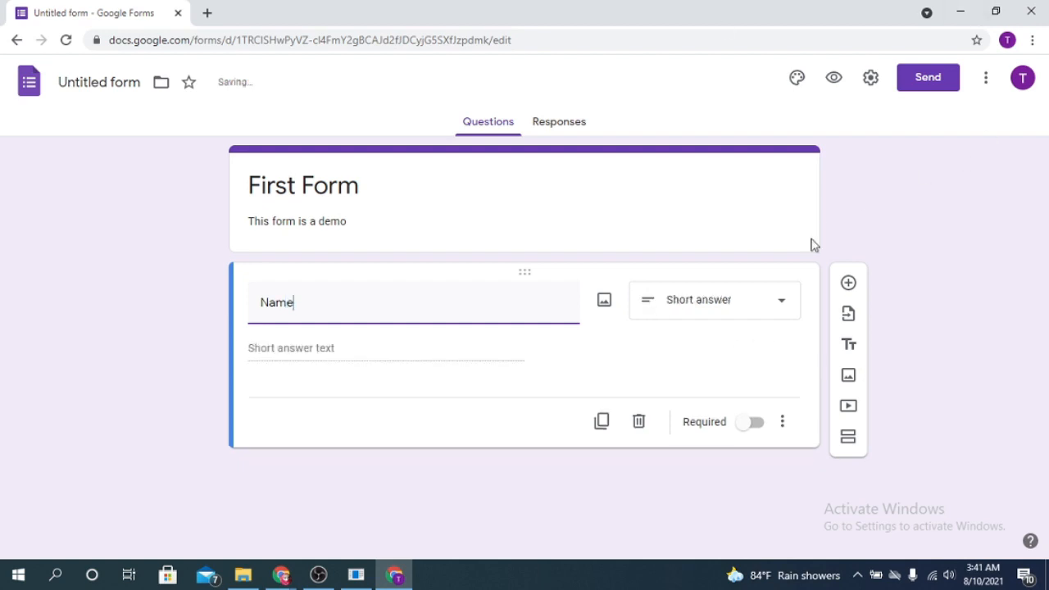
# Keep Short answer as the Name question's type and make it required.
pyautogui.click(761, 310)
pyautogui.doubleClick(326, 300)
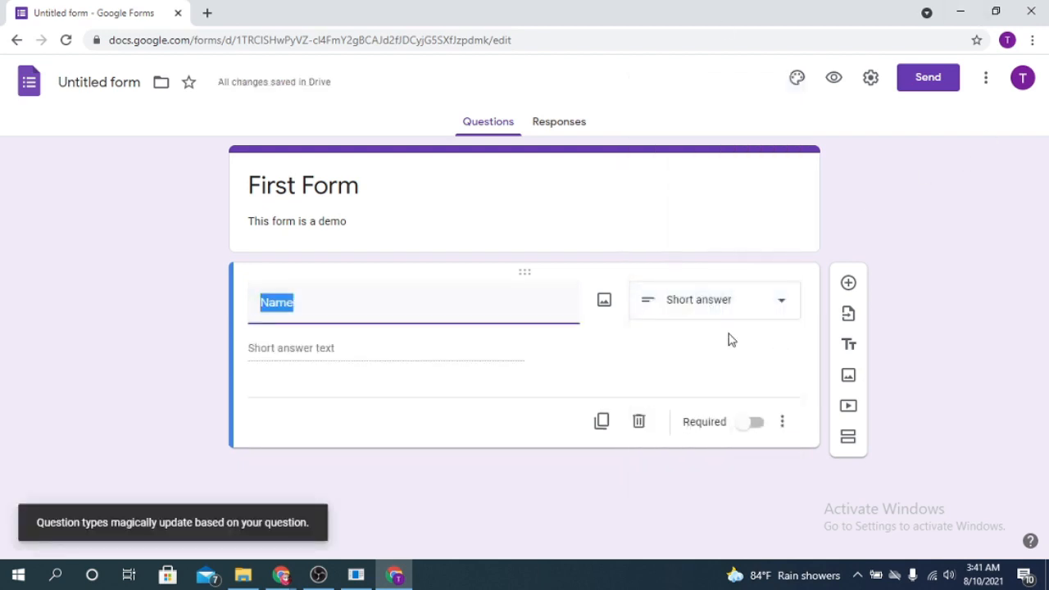
pyautogui.click(768, 312)
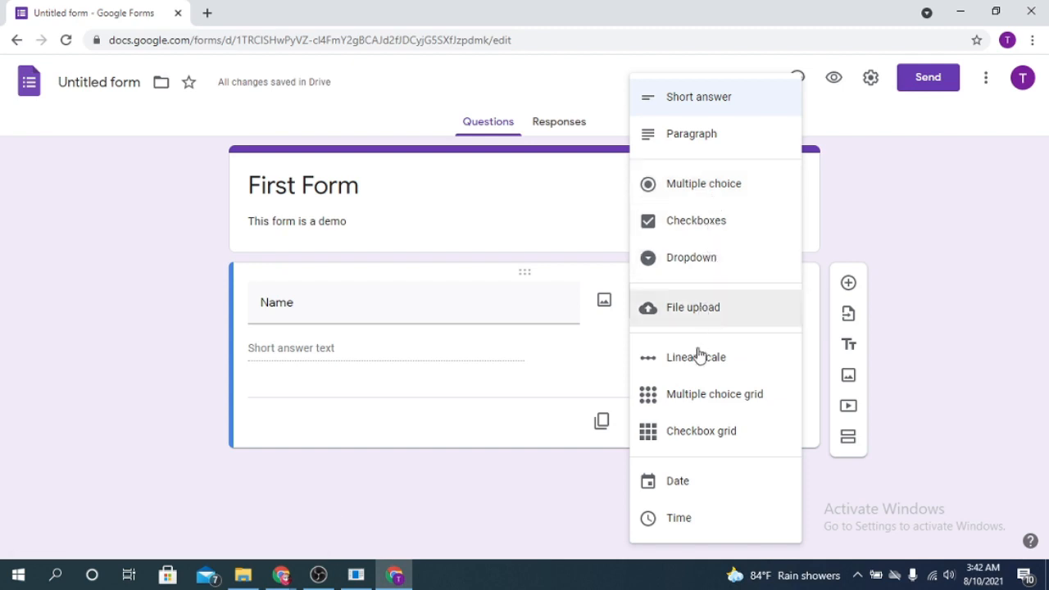
pyautogui.click(250, 397)
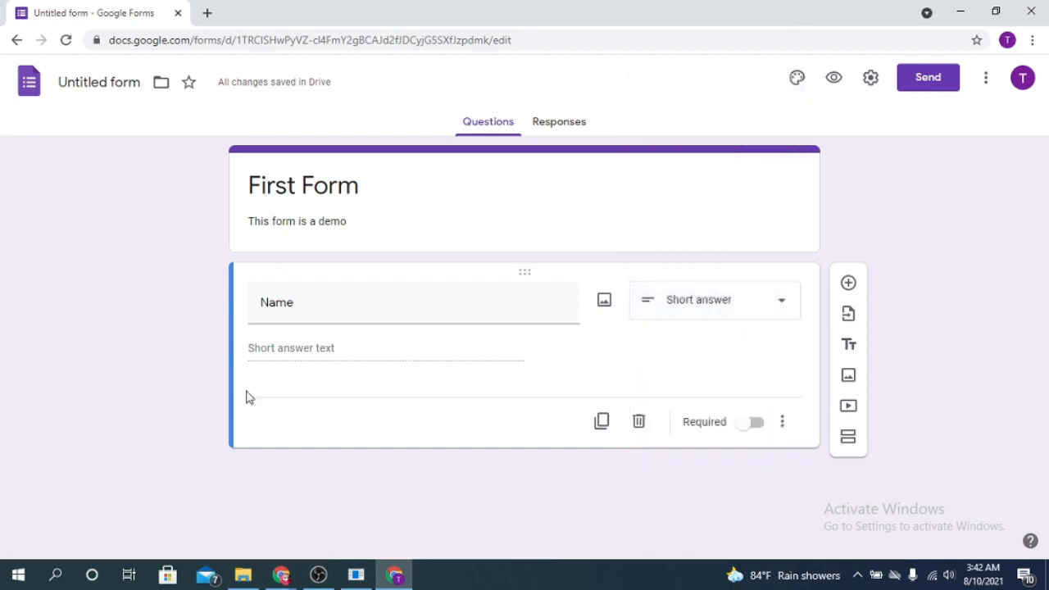
pyautogui.doubleClick(311, 307)
pyautogui.click(313, 306)
pyautogui.click(316, 348)
pyautogui.click(776, 316)
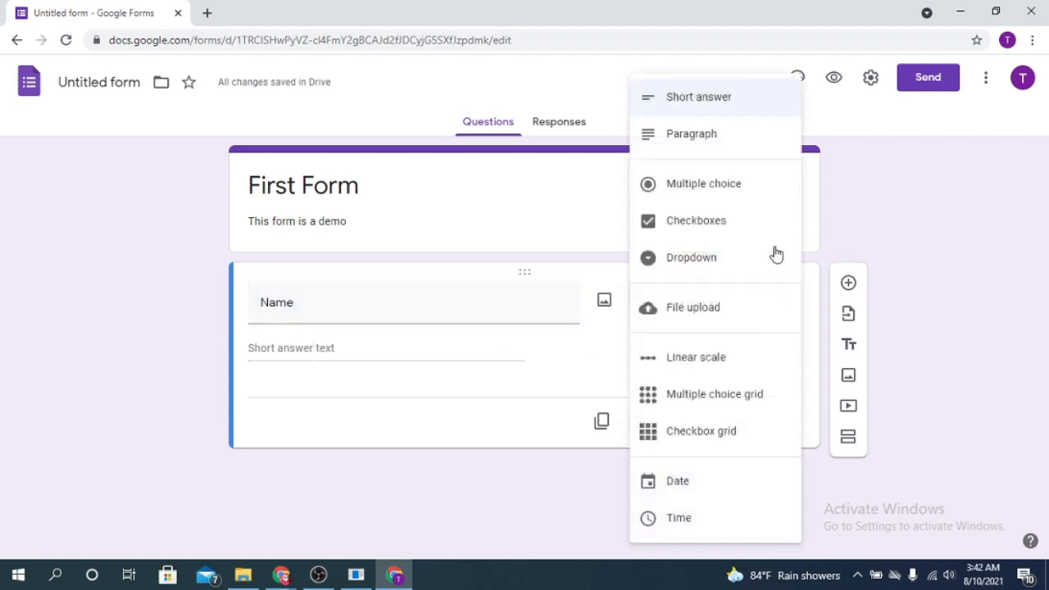
pyautogui.click(399, 470)
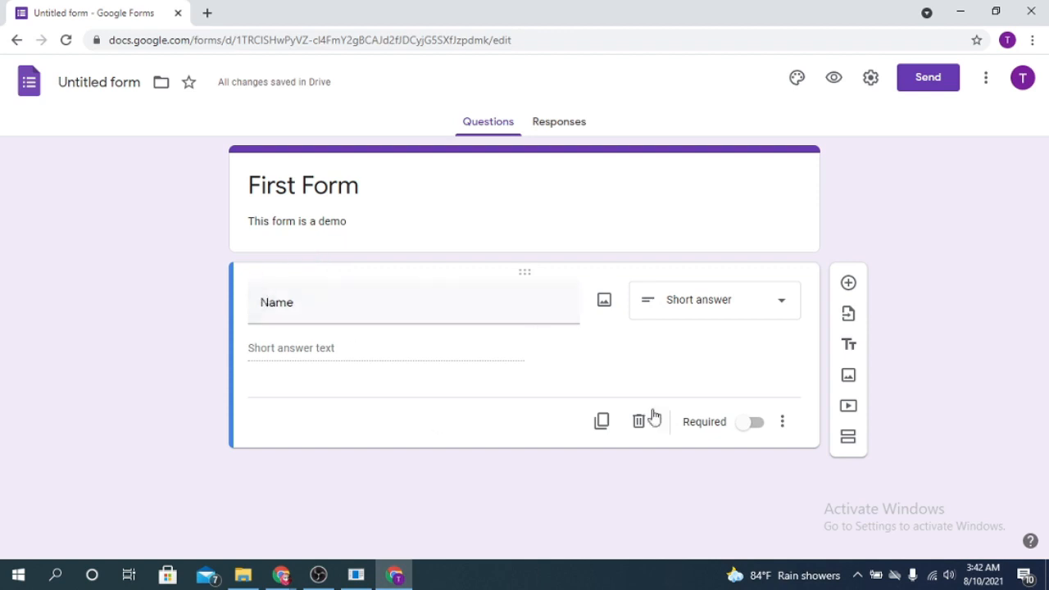
pyautogui.click(751, 425)
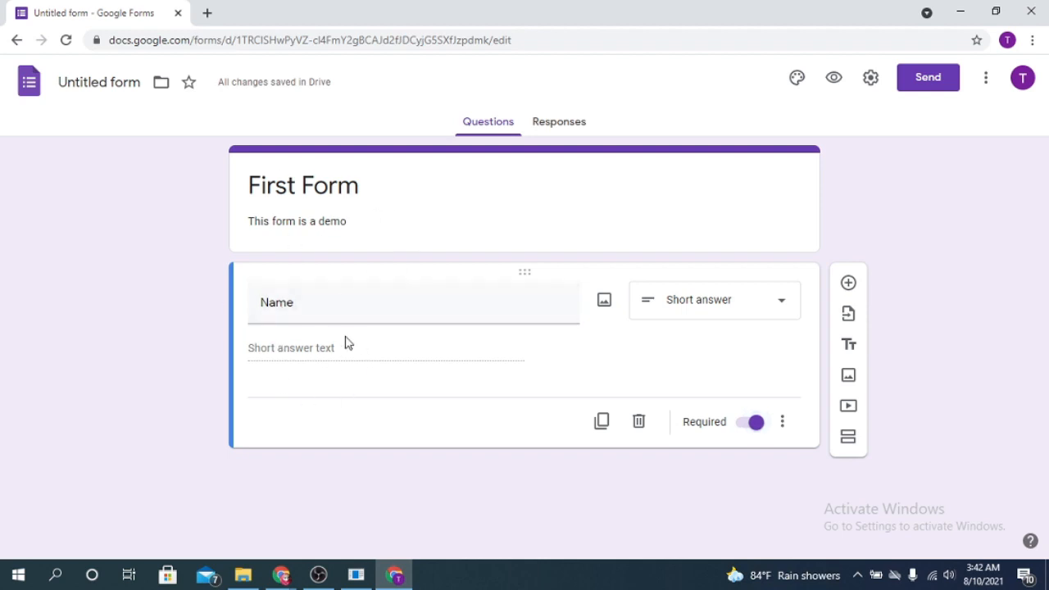
# Add a required short-answer 'Email' question, then begin a 'Gender' question below it.
pyautogui.click(848, 285)
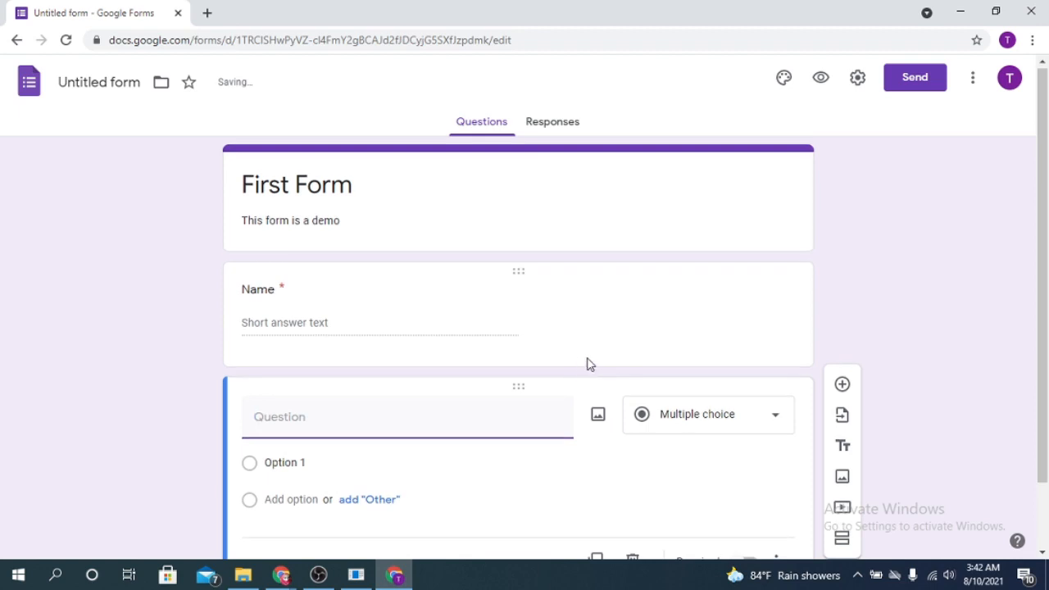
pyautogui.write('Email')
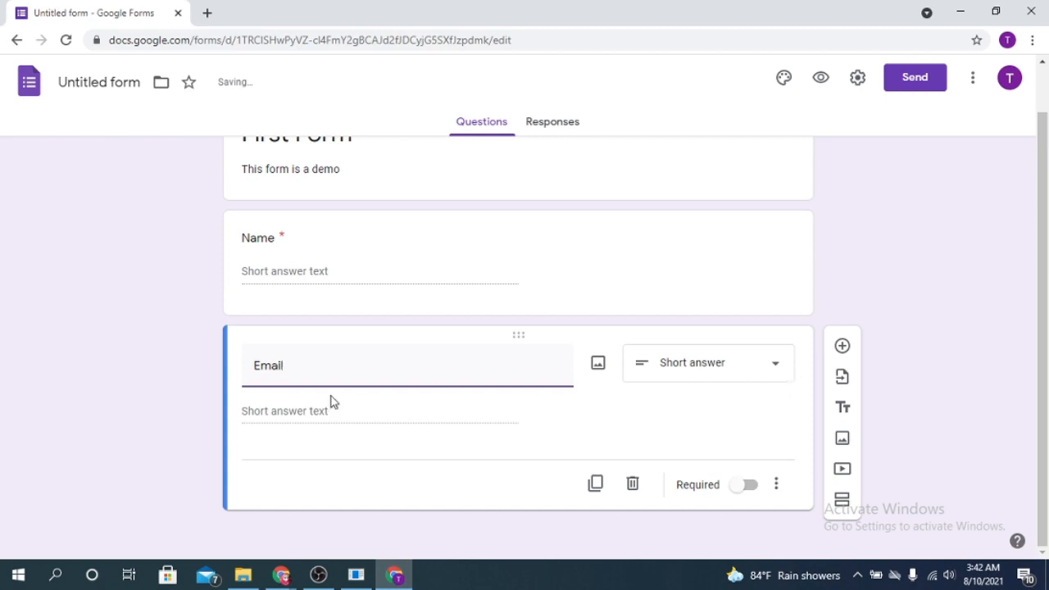
pyautogui.click(771, 368)
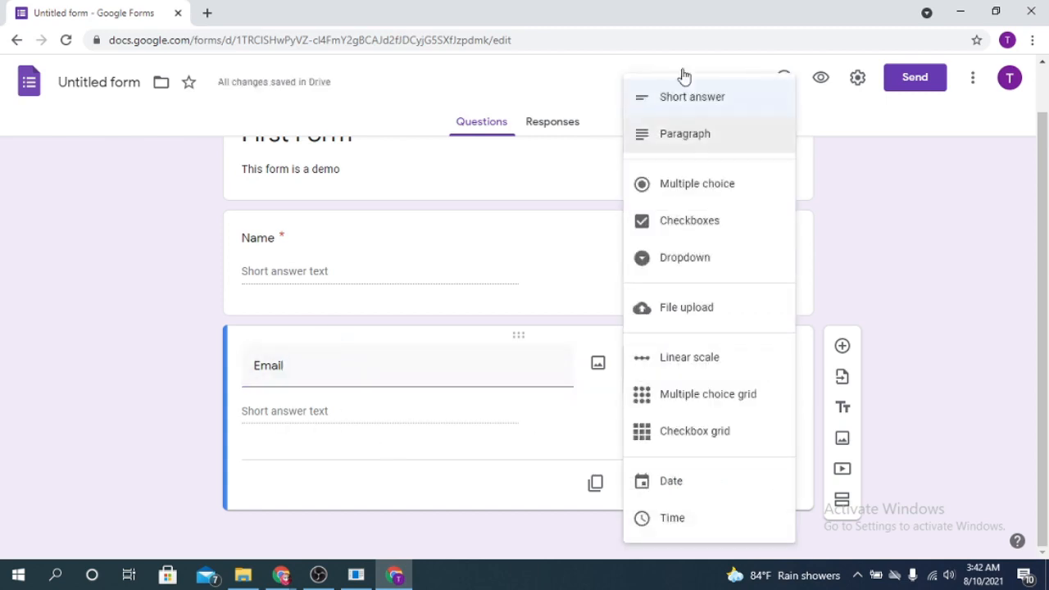
pyautogui.click(714, 110)
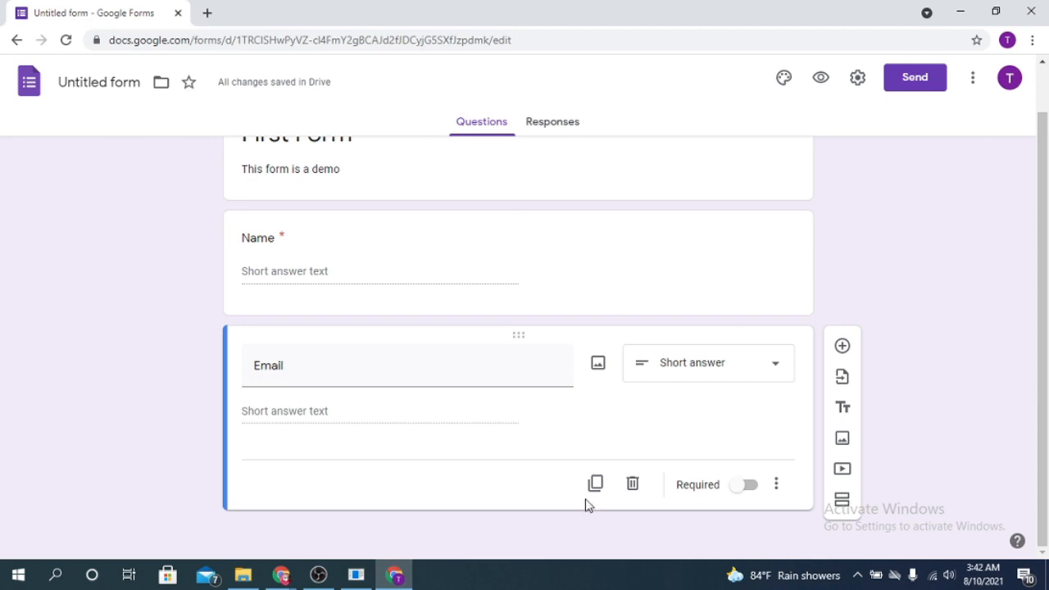
pyautogui.click(746, 486)
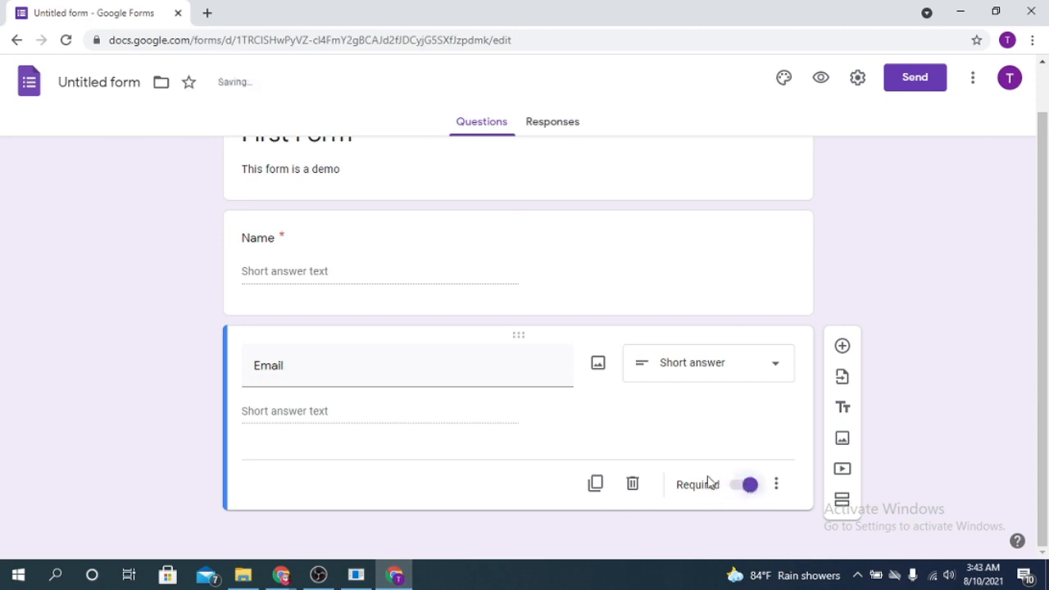
pyautogui.click(842, 348)
pyautogui.write('Gender')
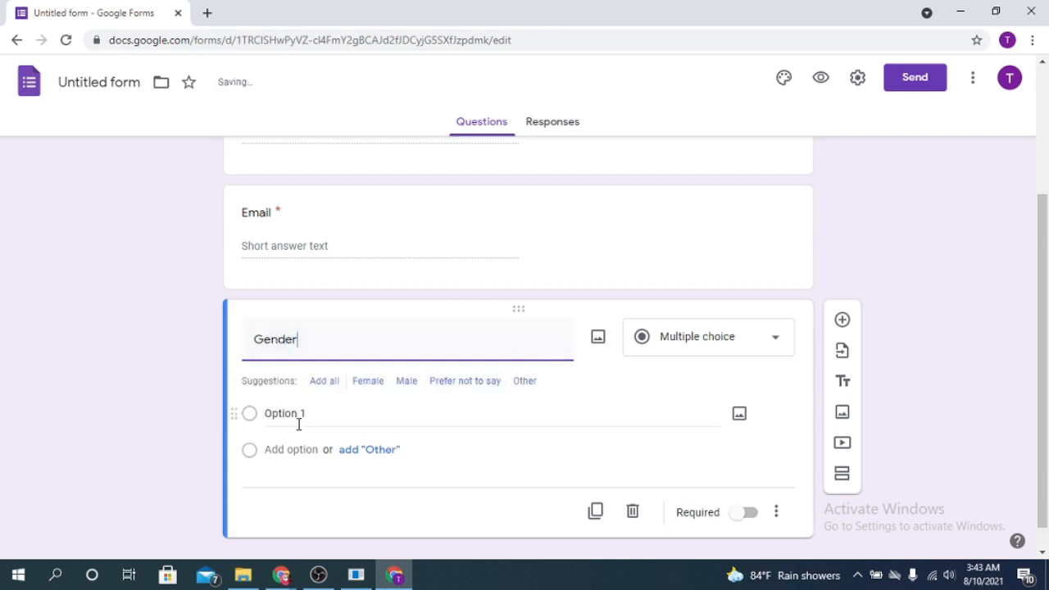
# Give Gender the choices Female, Male, Prefer not to say and Other, removing the stray 'F'.
pyautogui.click(290, 413)
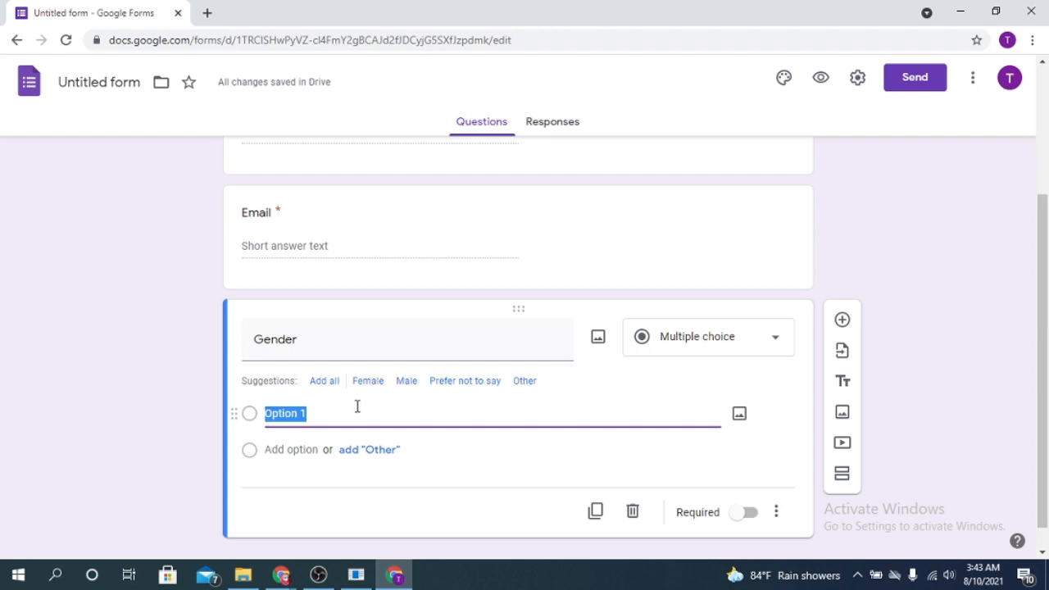
pyautogui.write('F')
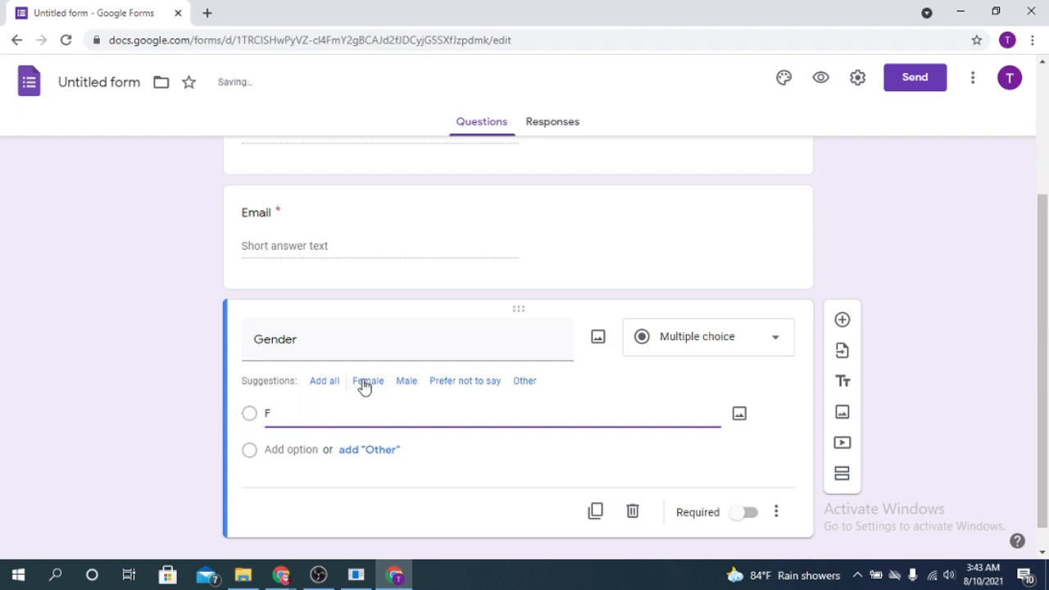
pyautogui.click(365, 382)
pyautogui.doubleClick(267, 413)
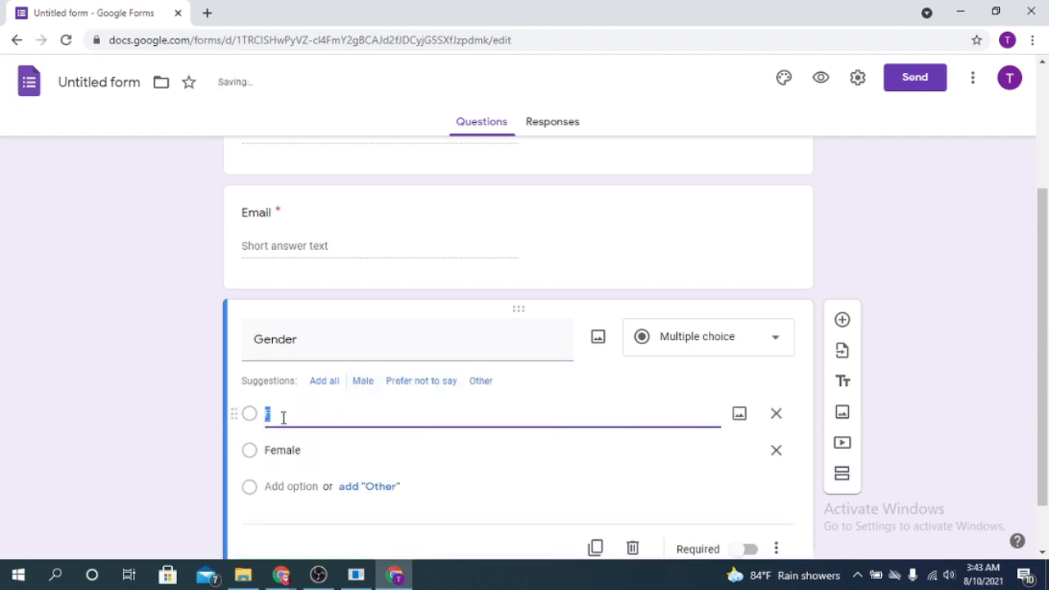
pyautogui.click(363, 382)
pyautogui.doubleClick(289, 423)
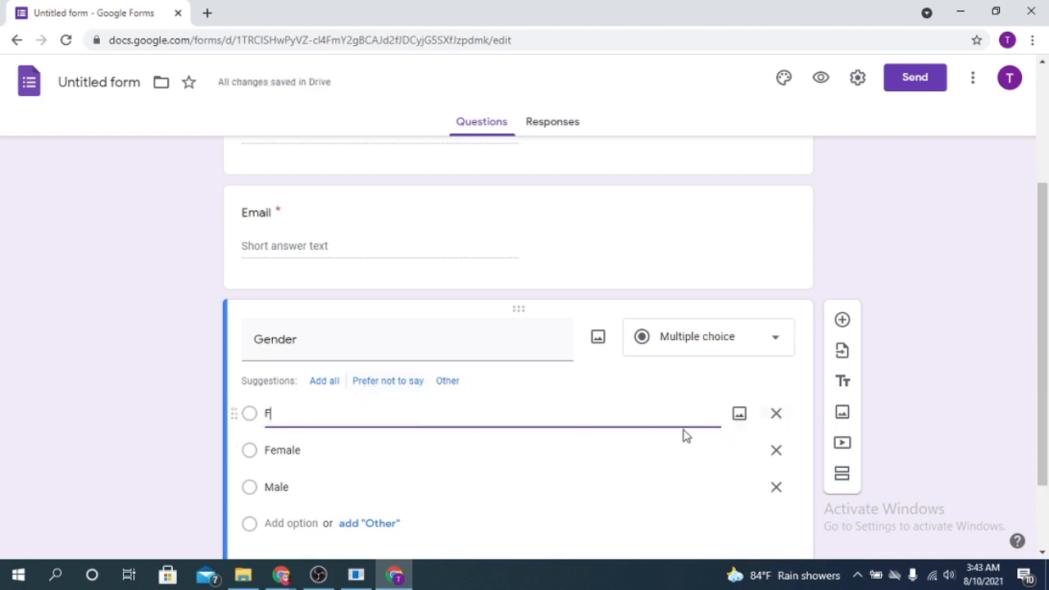
pyautogui.click(776, 415)
pyautogui.click(487, 411)
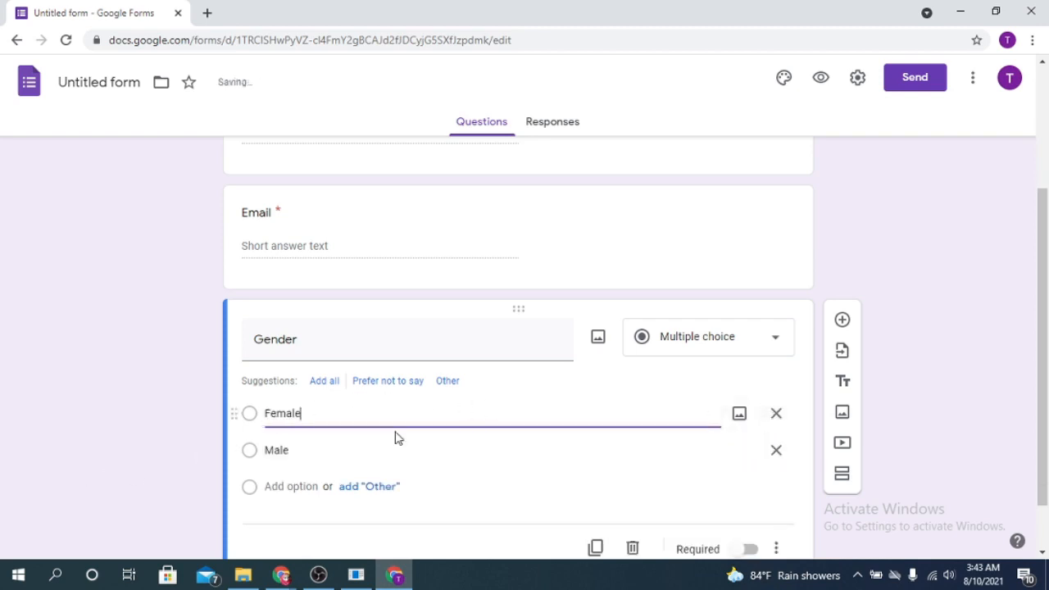
pyautogui.click(316, 447)
pyautogui.click(285, 490)
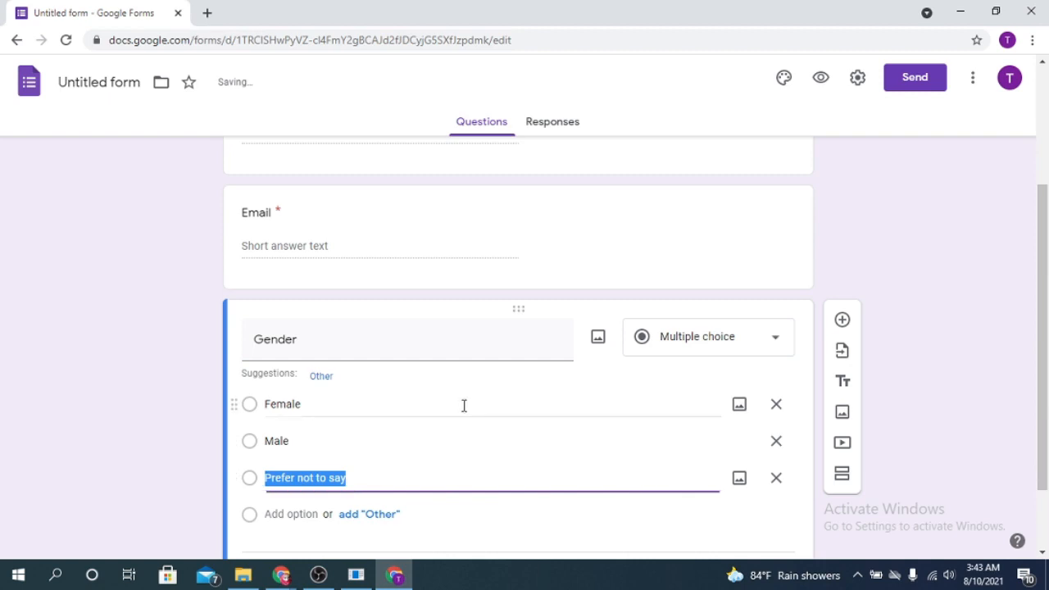
pyautogui.click(304, 514)
pyautogui.click(324, 377)
# Change Gender to a Checkboxes question and make it required.
pyautogui.scroll(-2, 271, 393)
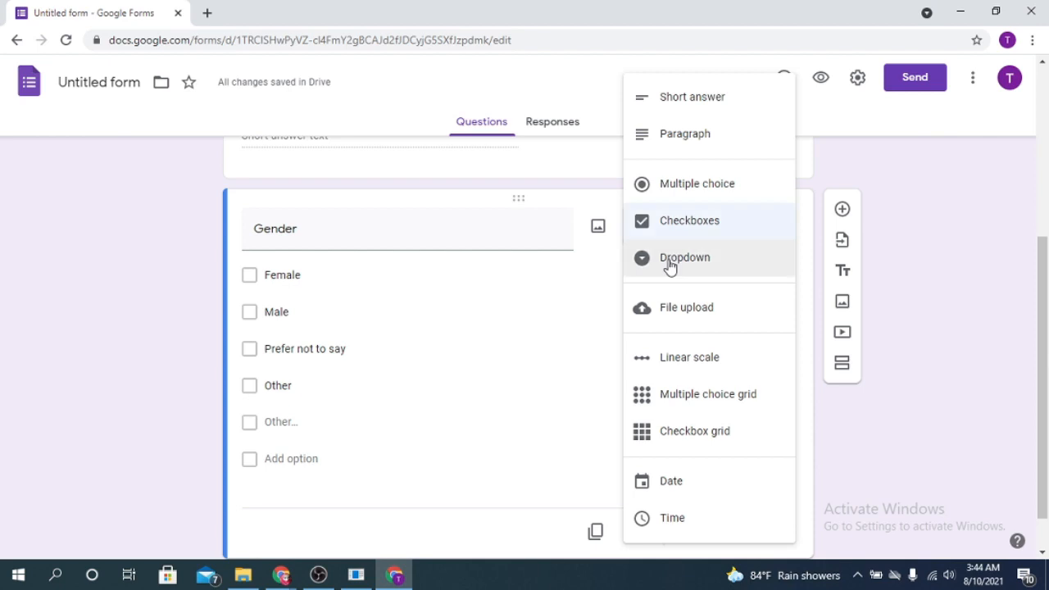
pyautogui.click(853, 478)
pyautogui.click(747, 533)
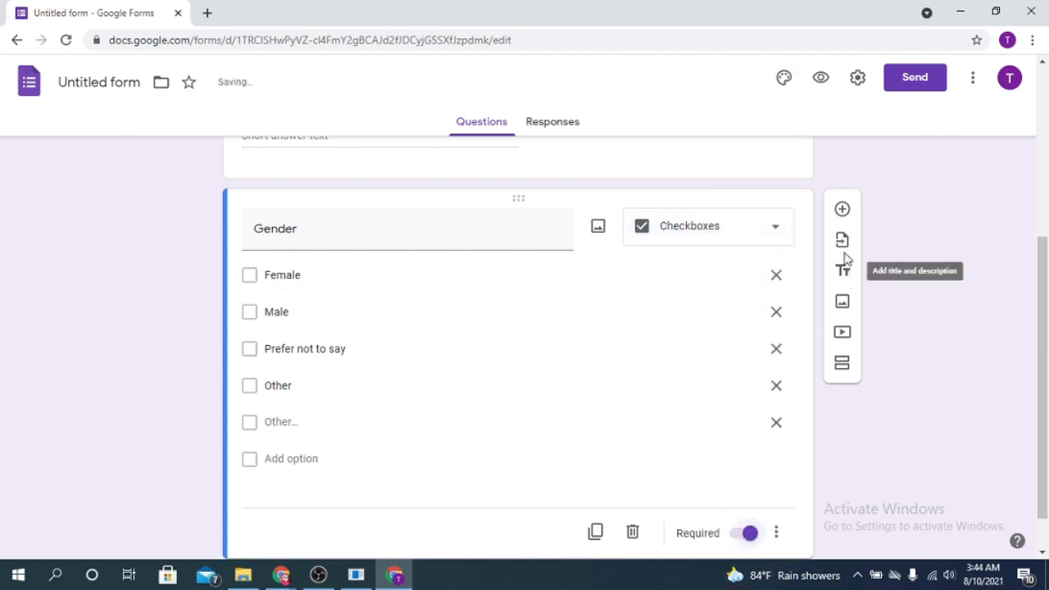
# Add a question titled 'choice' with 'Form' as its first option.
pyautogui.click(844, 210)
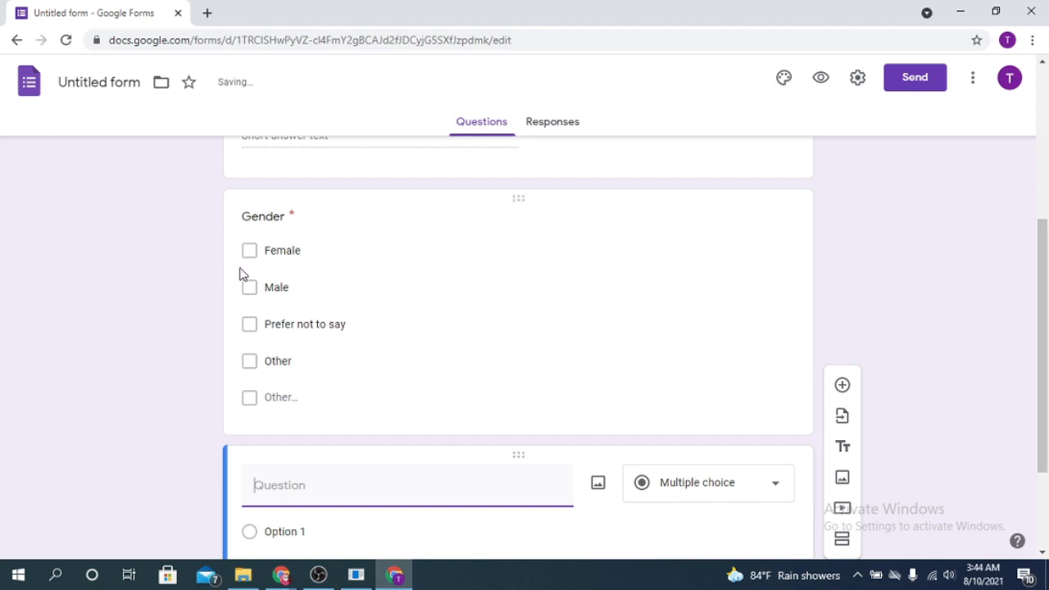
pyautogui.click(250, 254)
pyautogui.scroll(-3, 560, 328)
pyautogui.click(391, 347)
pyautogui.write('choice')
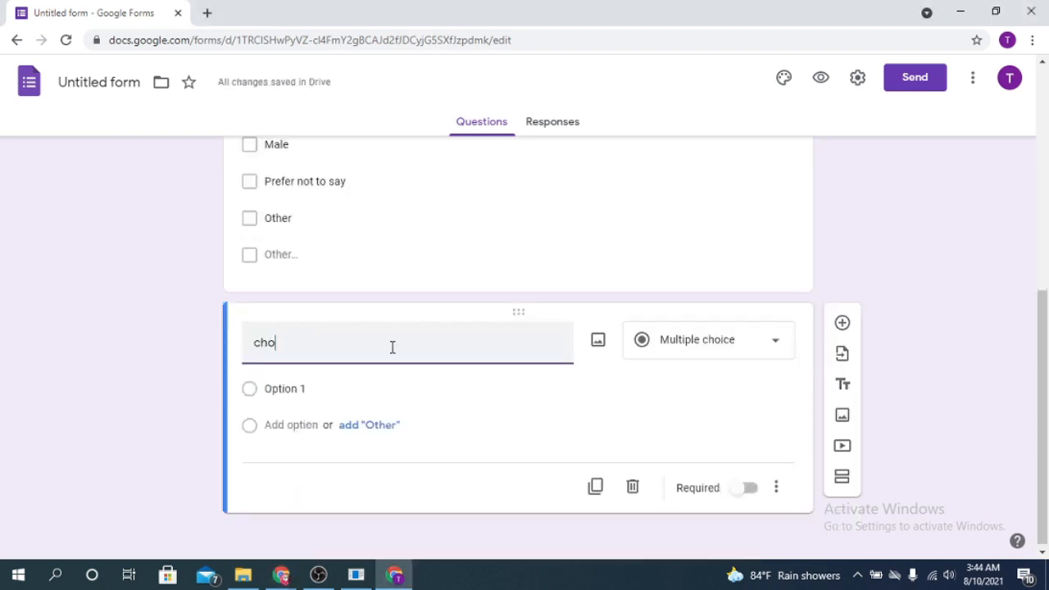
pyautogui.click(343, 389)
pyautogui.write('Form')
# Add options Sheet, Slide and Doc, keep it multiple choice, and add a blank question.
pyautogui.click(297, 425)
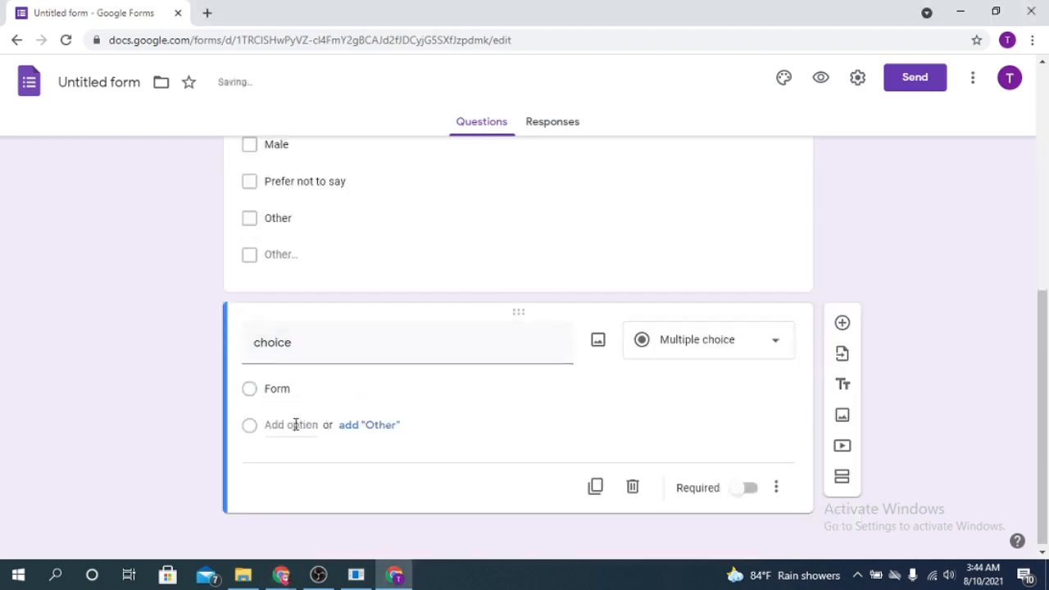
pyautogui.write('Sheet')
pyautogui.click(287, 462)
pyautogui.write('Slide')
pyautogui.press('Return')
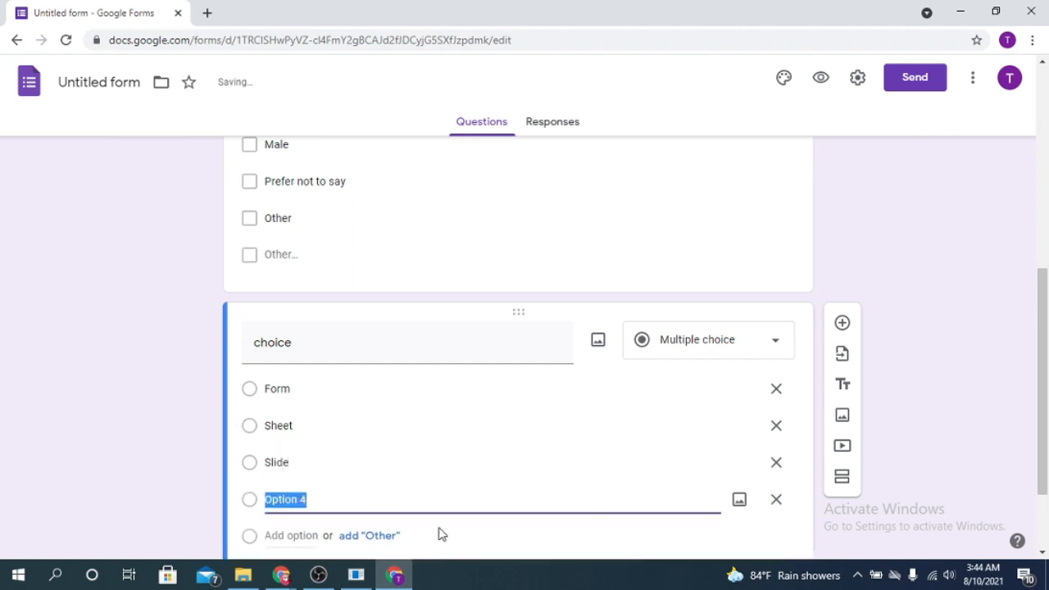
pyautogui.write('Doc')
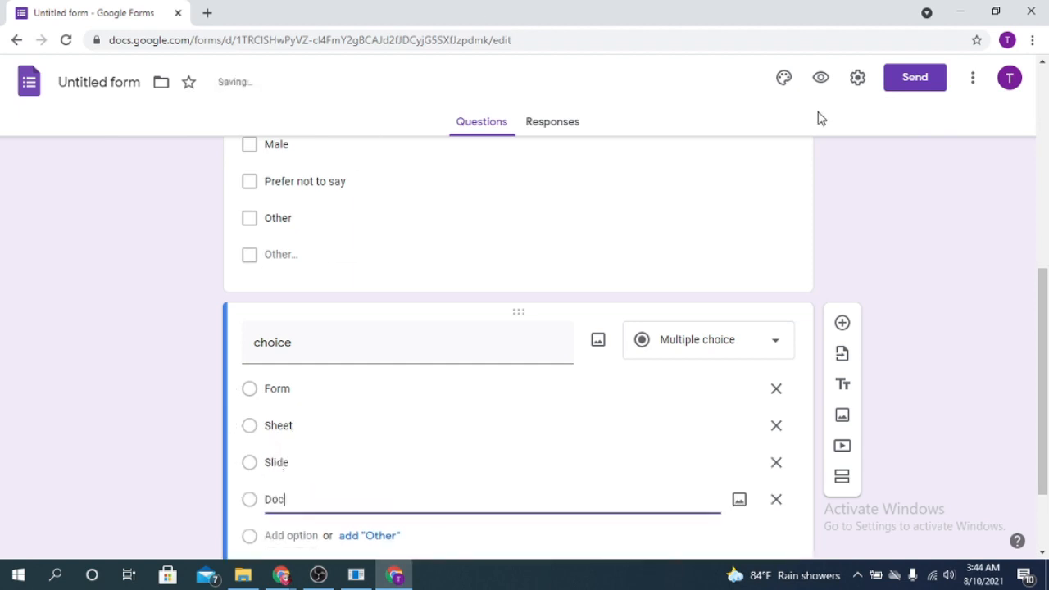
pyautogui.click(766, 333)
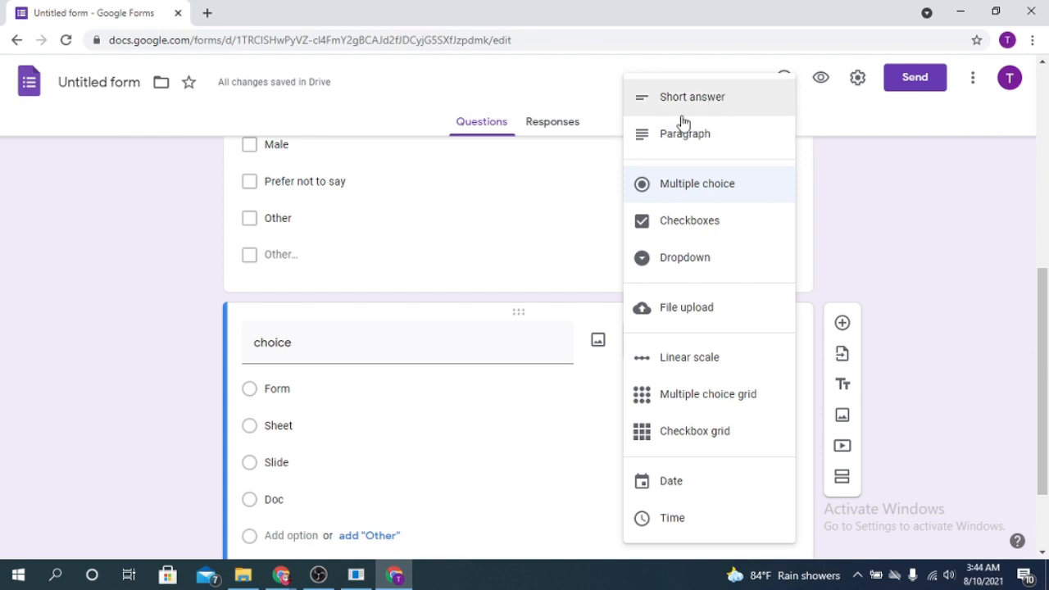
pyautogui.click(990, 264)
pyautogui.scroll(-2, 555, 382)
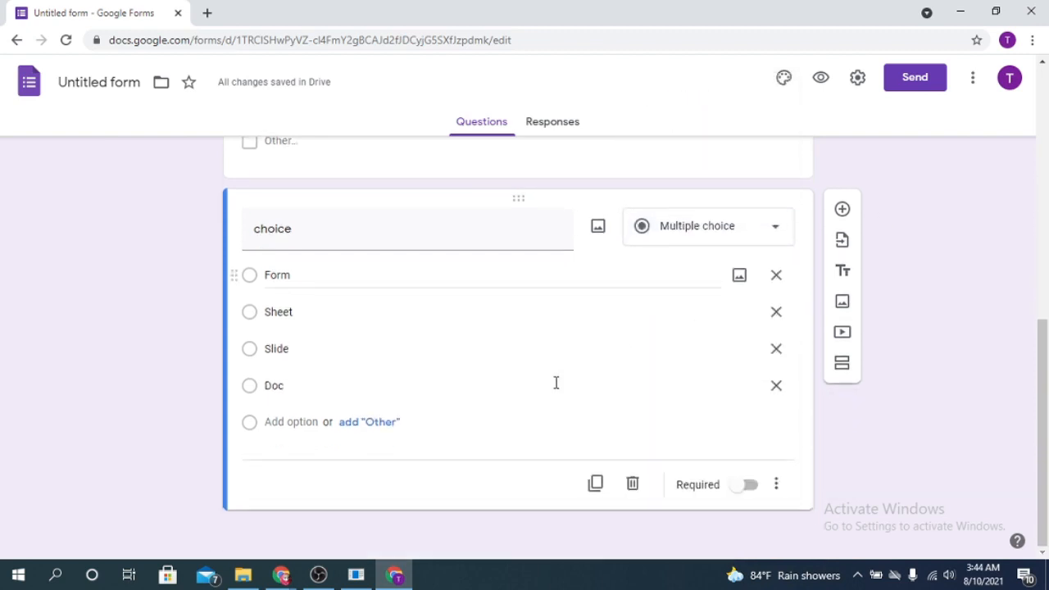
pyautogui.click(844, 210)
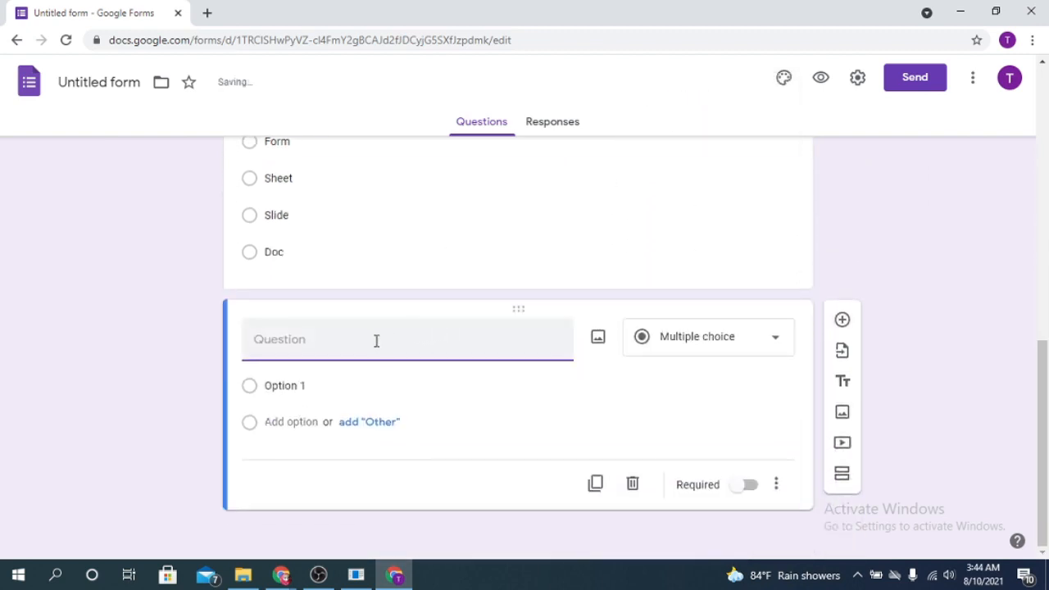
# Title the new question 'Your picture', make it File upload, and accept the Drive notice.
pyautogui.click(748, 339)
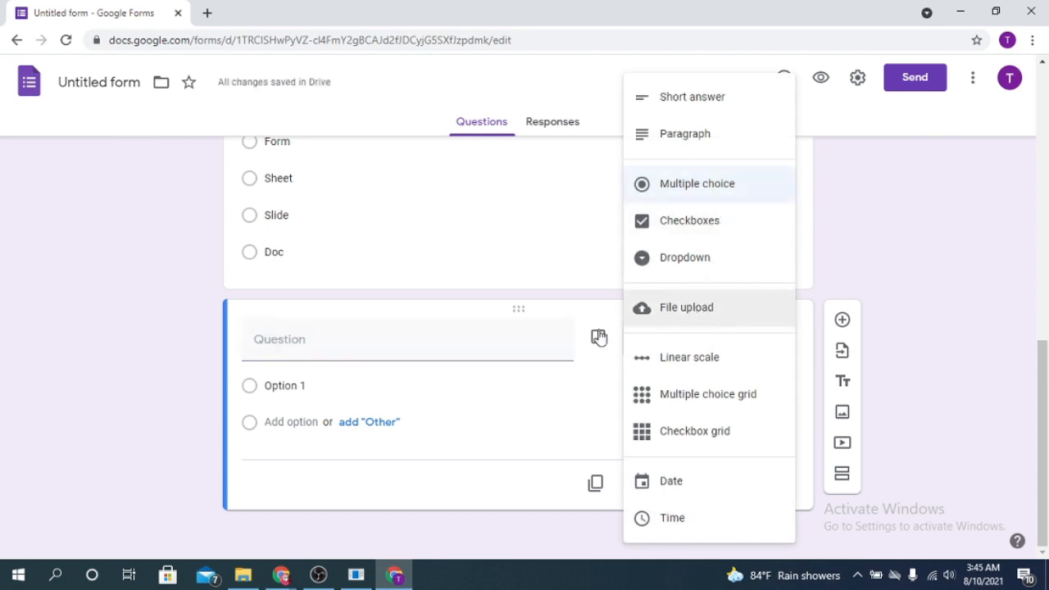
pyautogui.click(356, 337)
pyautogui.write('Your picture')
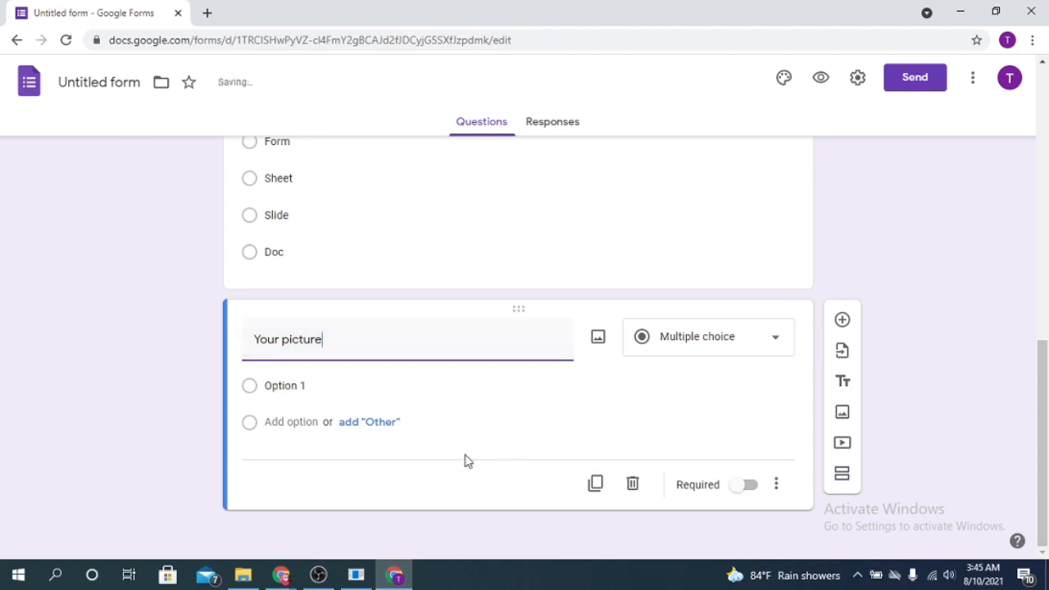
pyautogui.click(771, 336)
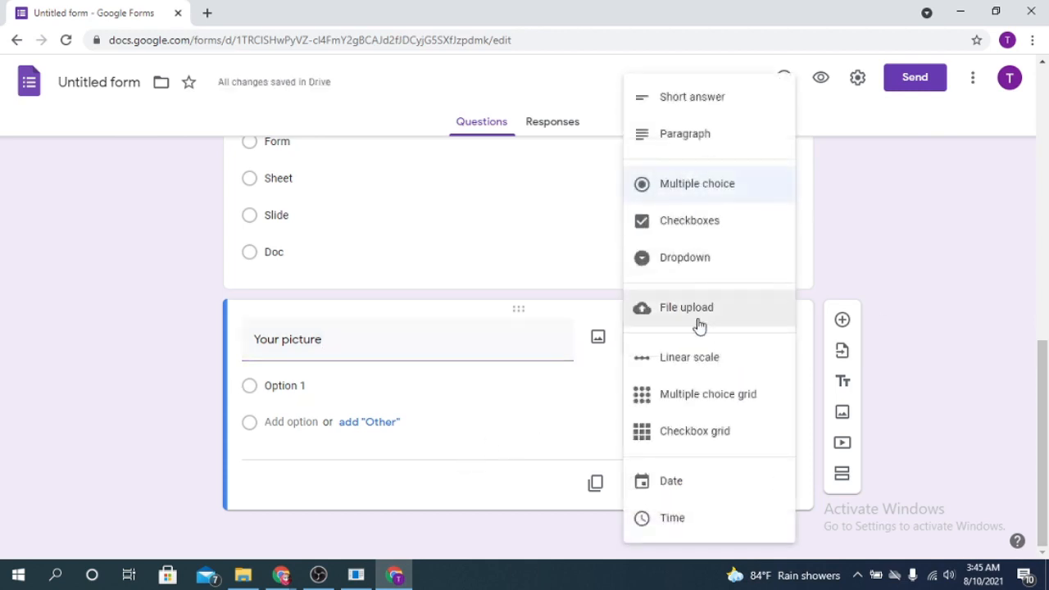
pyautogui.click(697, 314)
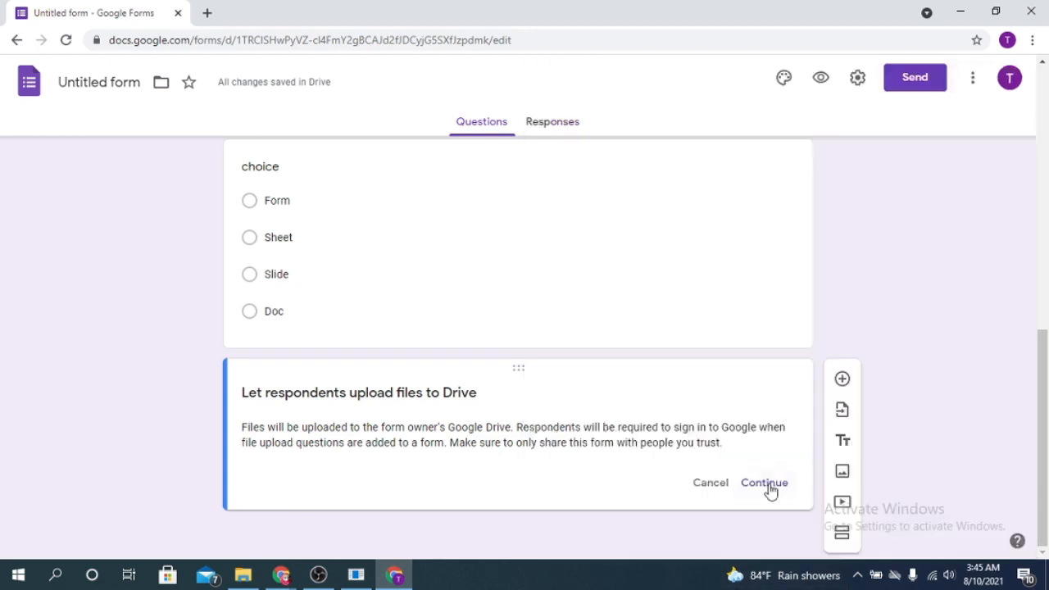
pyautogui.click(767, 485)
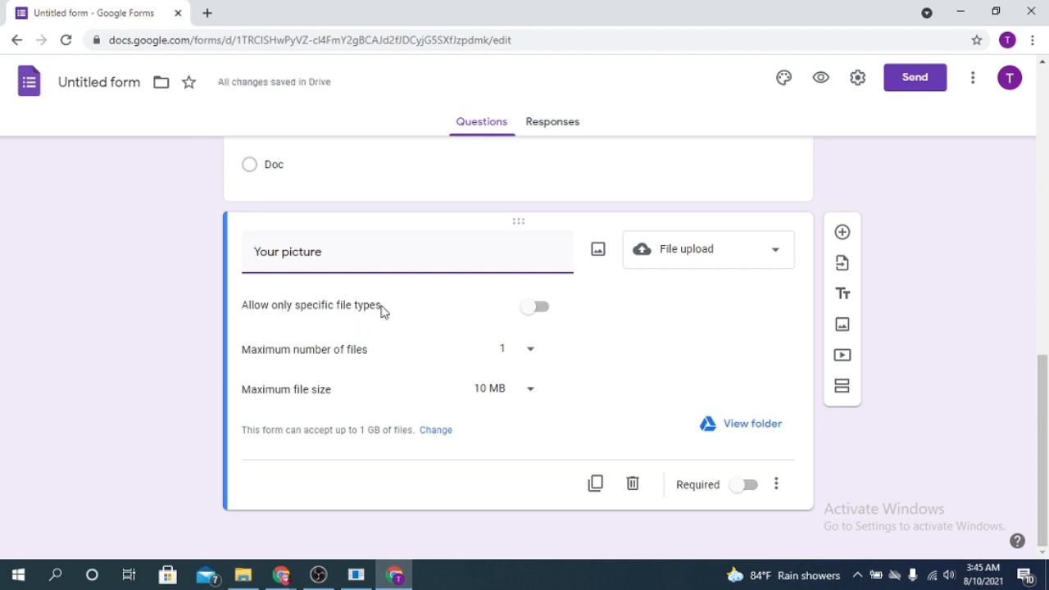
# Restrict Your picture uploads to Image files only.
pyautogui.click(537, 308)
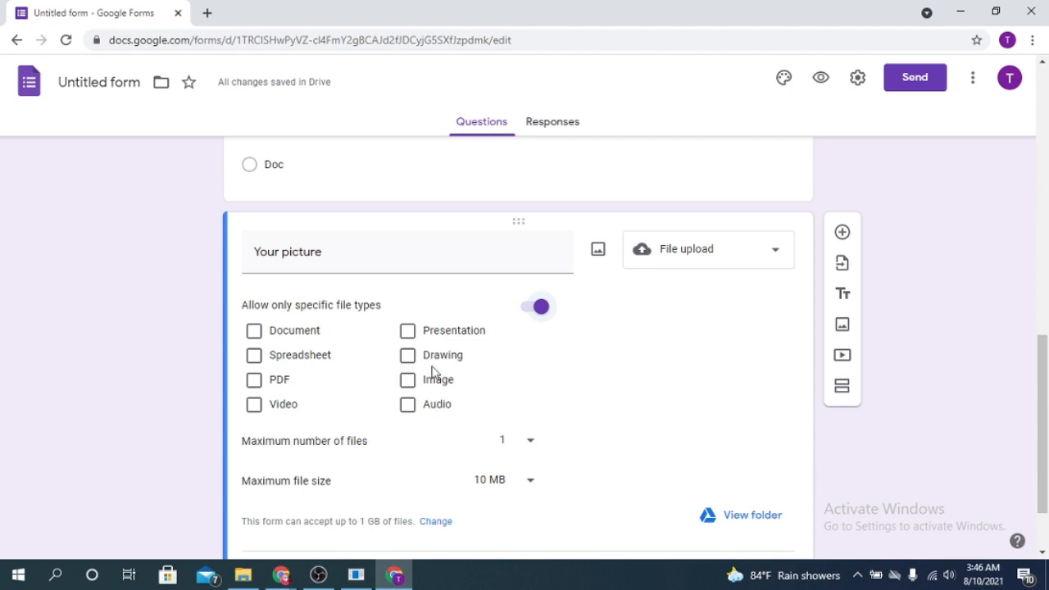
pyautogui.click(409, 383)
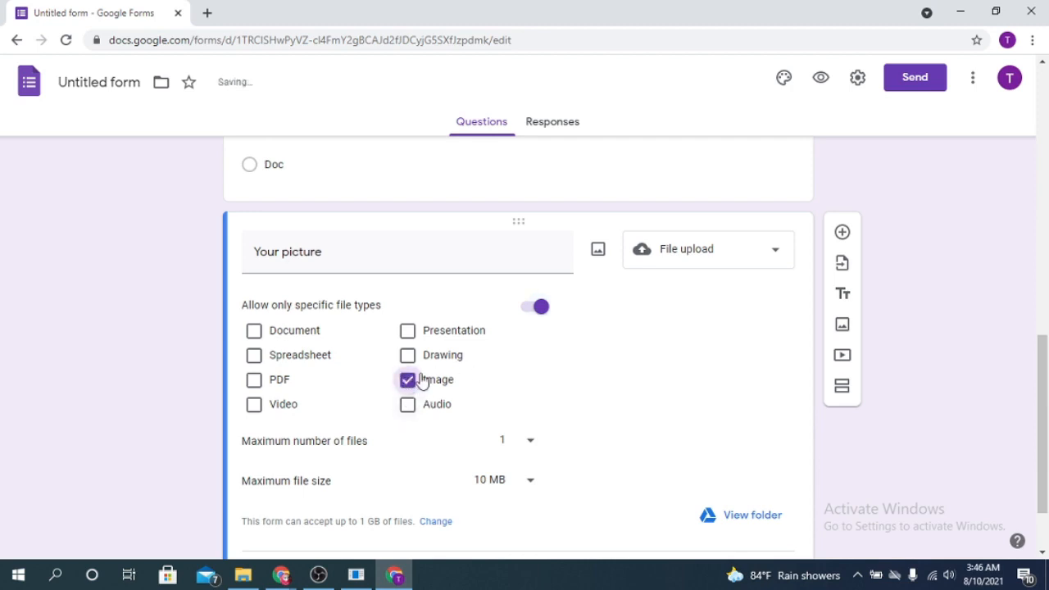
pyautogui.click(255, 382)
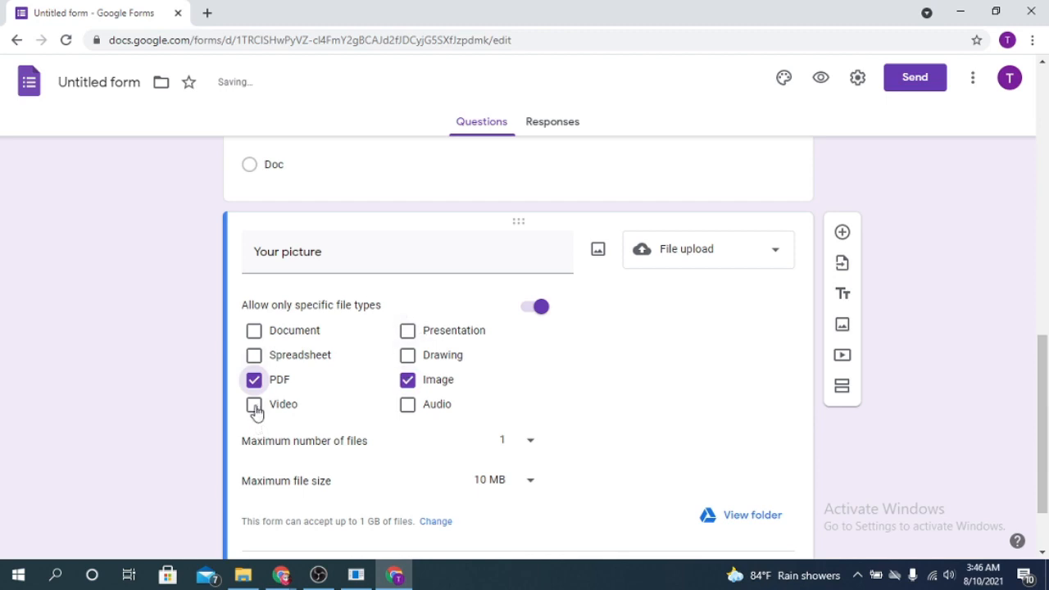
pyautogui.click(255, 408)
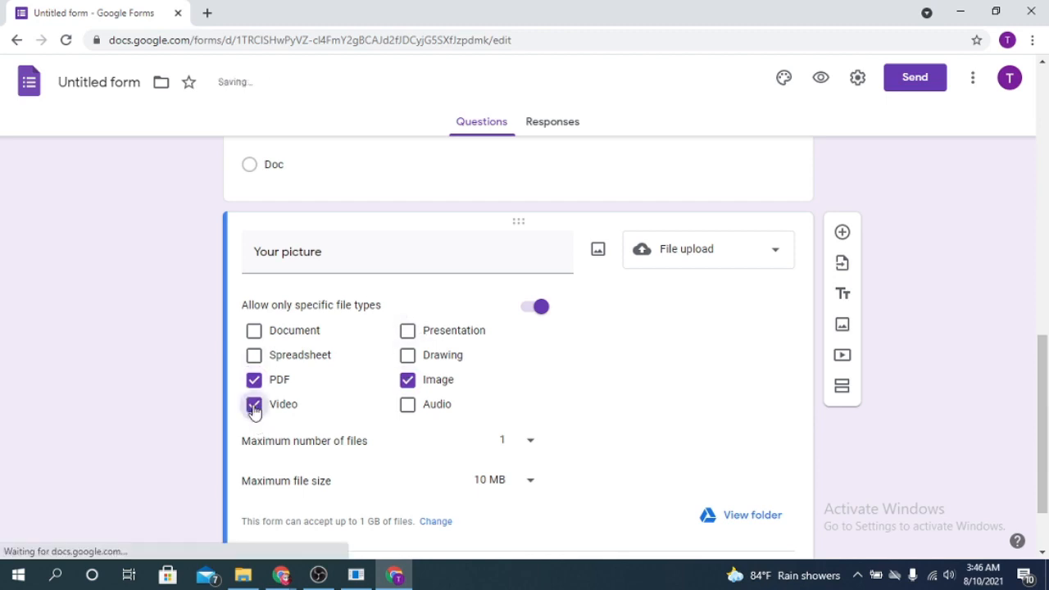
pyautogui.click(254, 405)
pyautogui.click(256, 381)
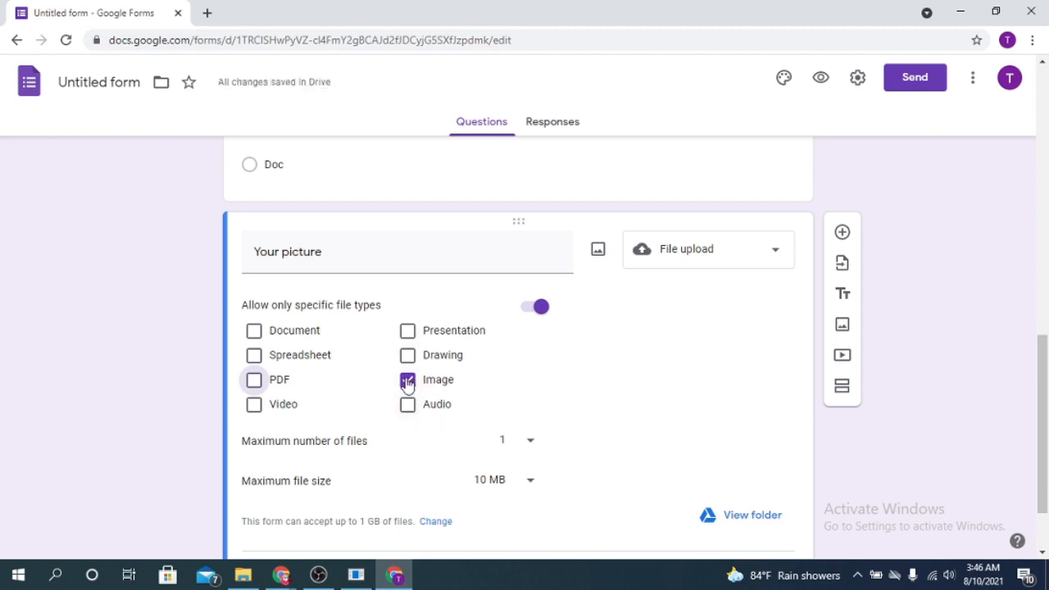
pyautogui.scroll(-2, 440, 451)
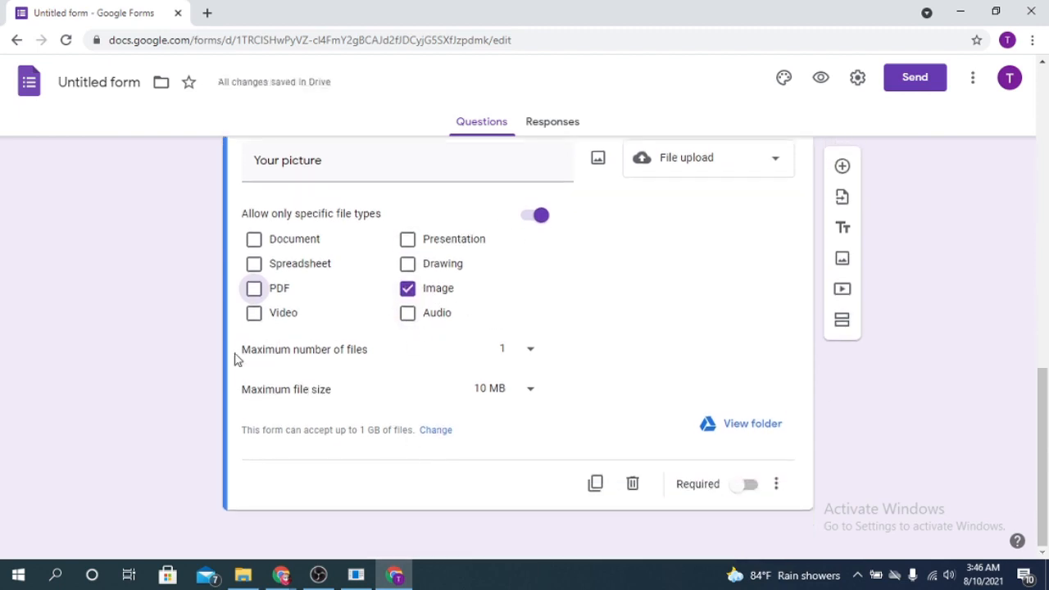
# Keep the limit at 1 file, cap file size at 100 MB, and make it required.
pyautogui.click(531, 351)
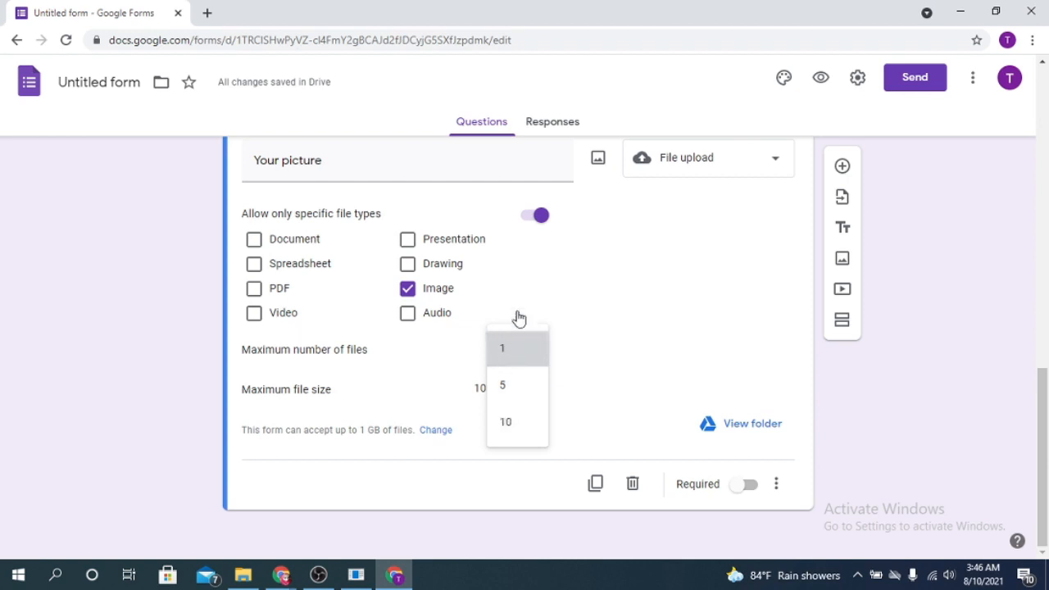
pyautogui.click(528, 354)
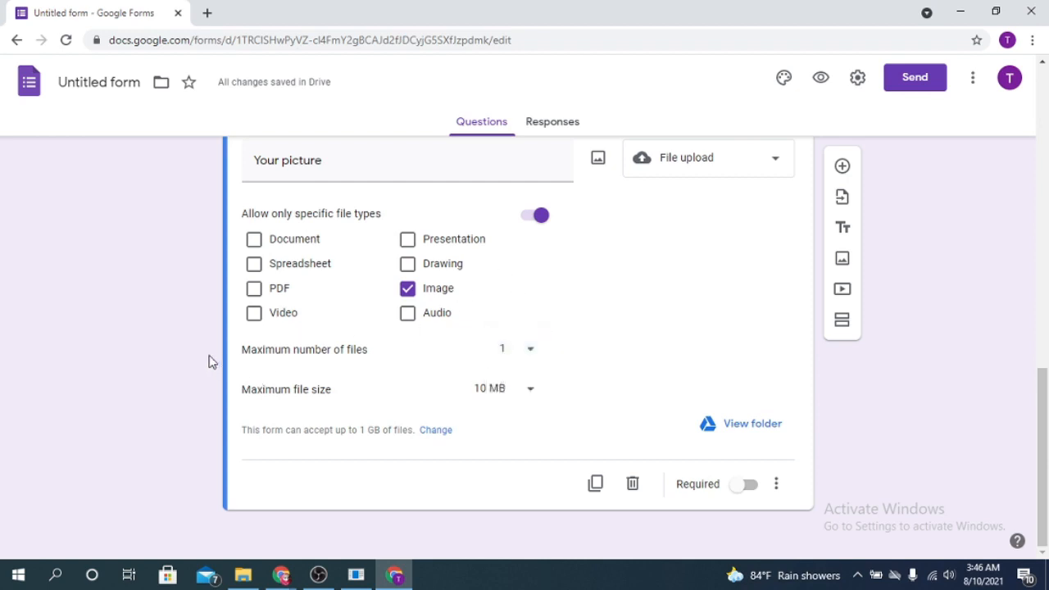
pyautogui.click(531, 390)
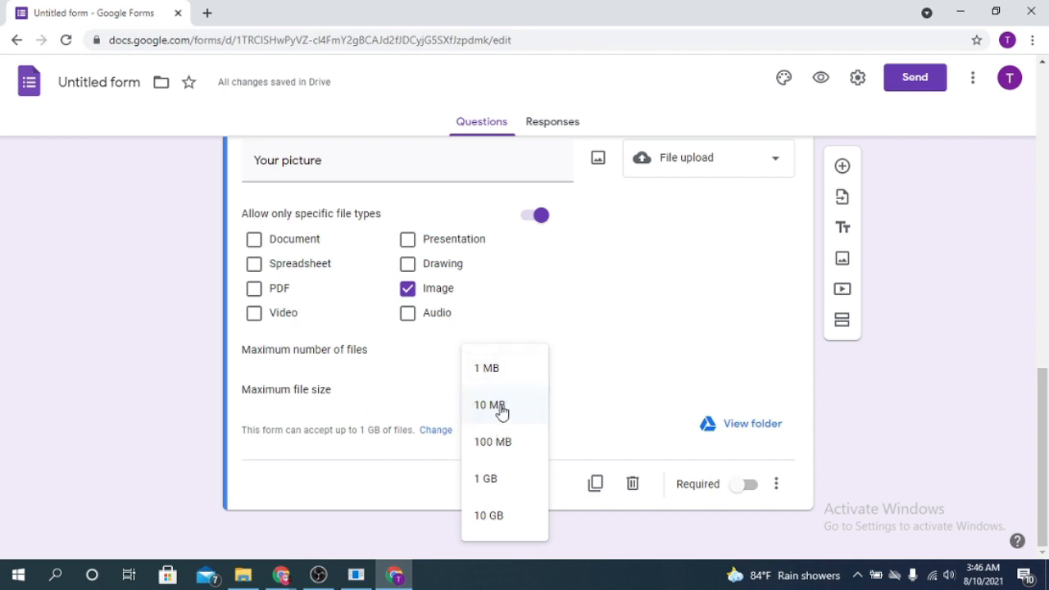
pyautogui.click(498, 447)
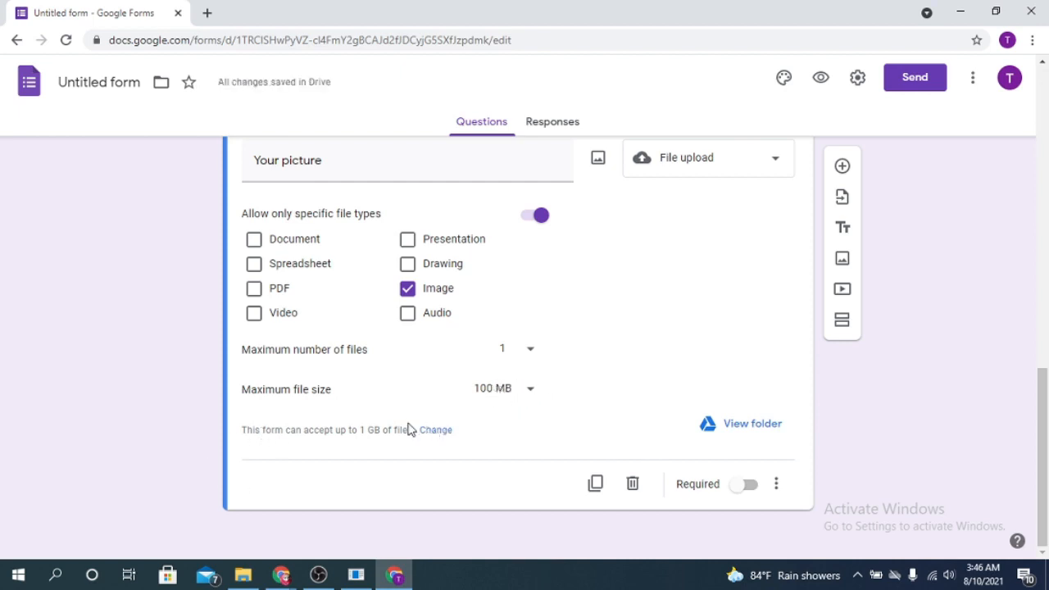
pyautogui.click(749, 489)
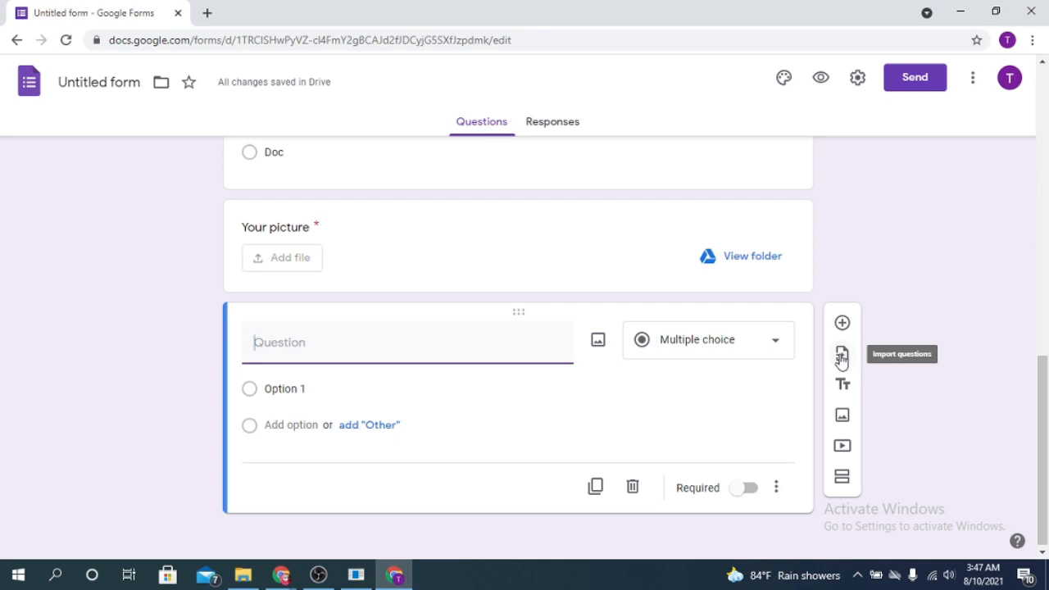
# Choose the Untitled form as the source for importing questions.
pyautogui.click(841, 358)
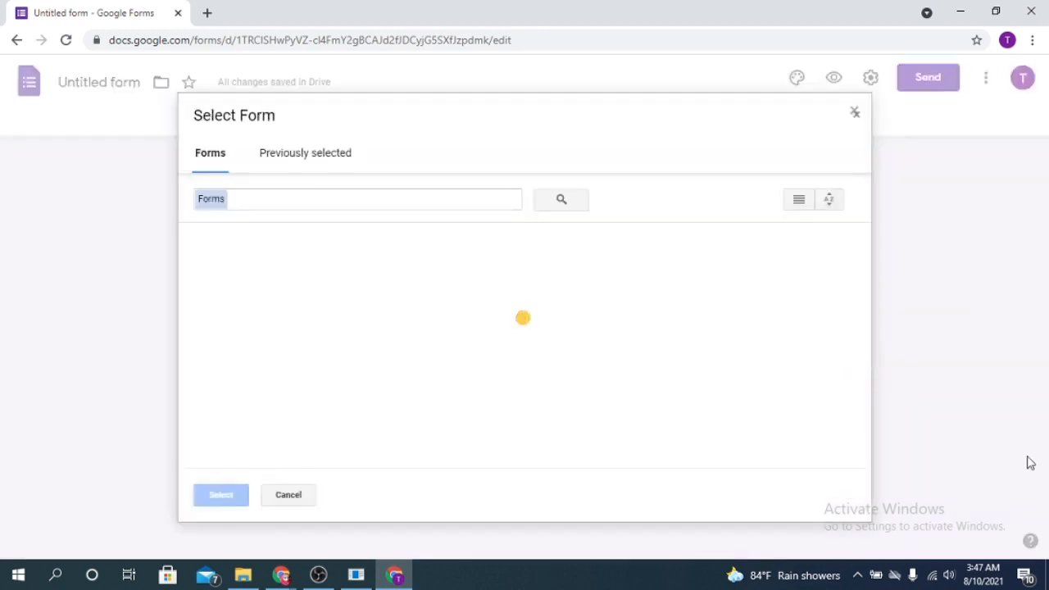
pyautogui.click(305, 152)
pyautogui.click(210, 152)
pyautogui.click(262, 344)
pyautogui.click(220, 495)
pyautogui.scroll(-2, 883, 502)
pyautogui.scroll(2, 895, 413)
pyautogui.scroll(2, 892, 358)
pyautogui.scroll(-2, 738, 384)
pyautogui.scroll(-2, 825, 356)
pyautogui.scroll(2, 1012, 274)
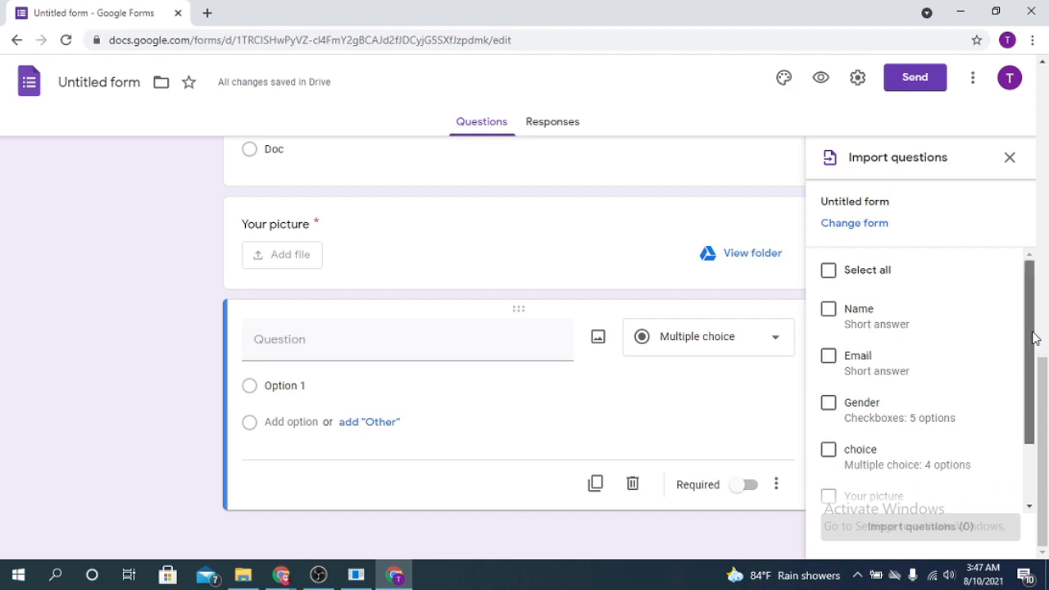
pyautogui.scroll(-2, 1034, 338)
# Import Email, Gender, choice, Your picture and the last multiple-choice question (5).
pyautogui.click(829, 276)
pyautogui.click(828, 322)
pyautogui.click(829, 369)
pyautogui.click(829, 416)
pyautogui.click(828, 462)
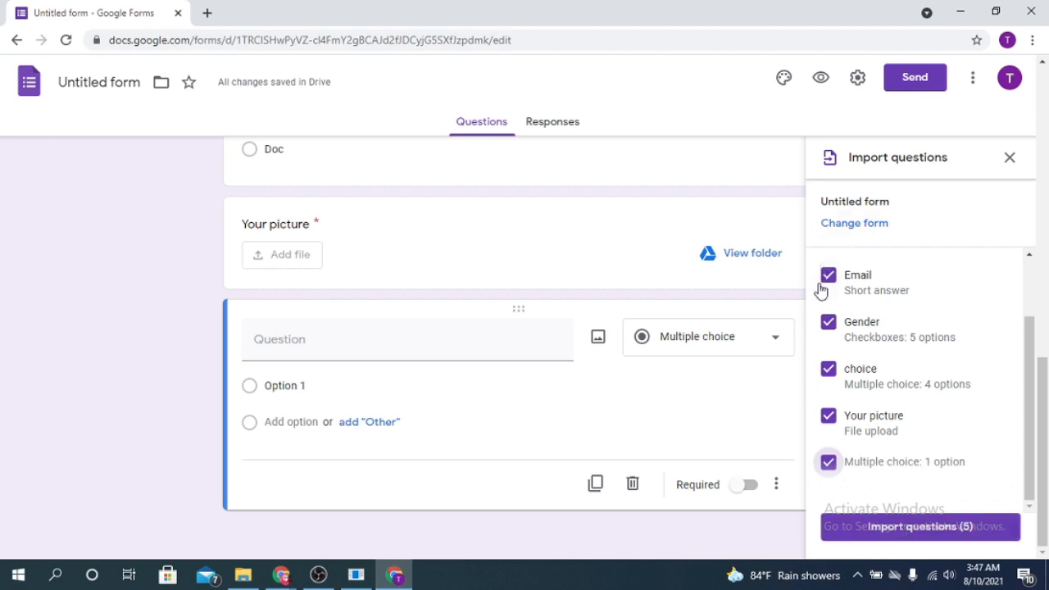
pyautogui.click(901, 533)
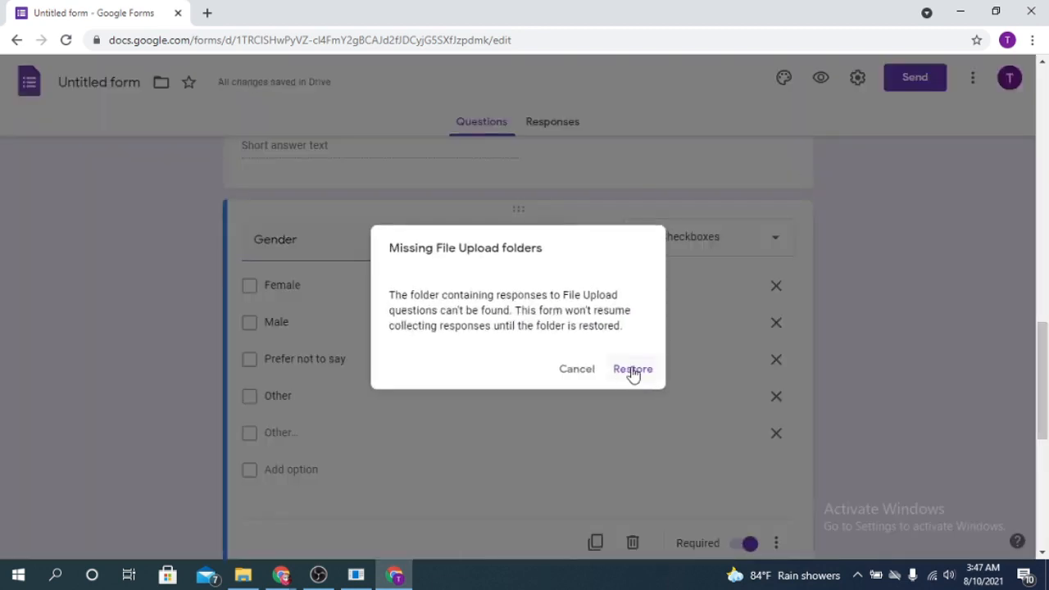
# Restore the upload folder, delete the empty question, and duplicate Your picture, retitling the copy NID.
pyautogui.click(633, 370)
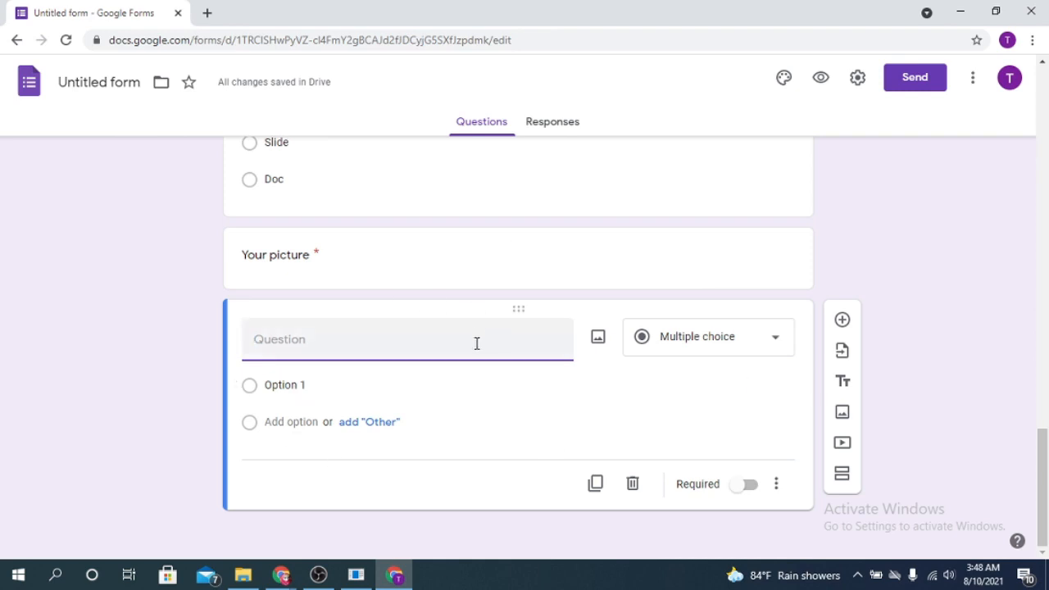
pyautogui.click(633, 485)
pyautogui.scroll(-2, 632, 490)
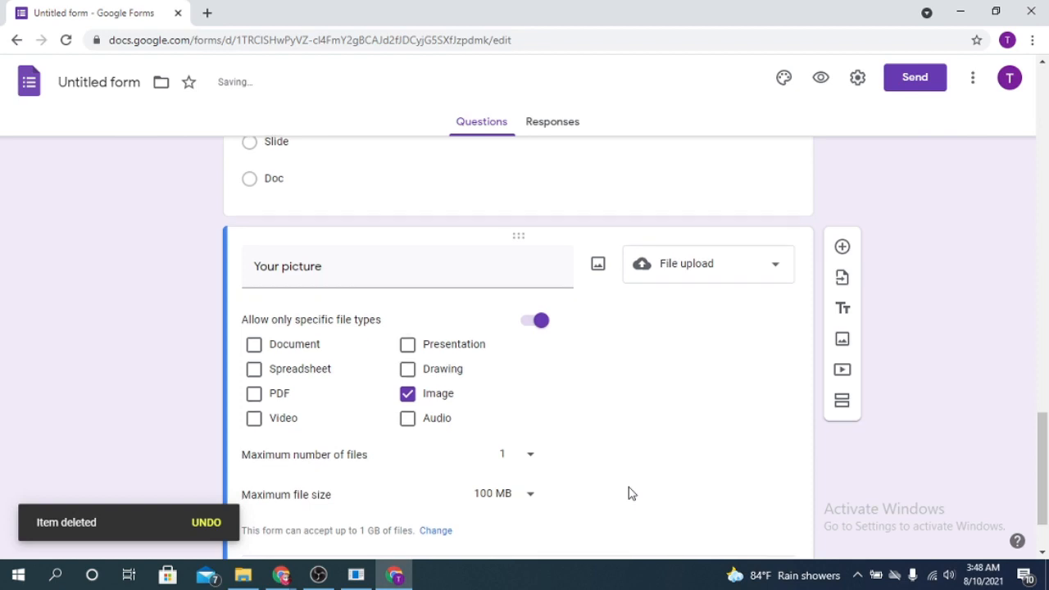
pyautogui.doubleClick(646, 313)
pyautogui.click(721, 340)
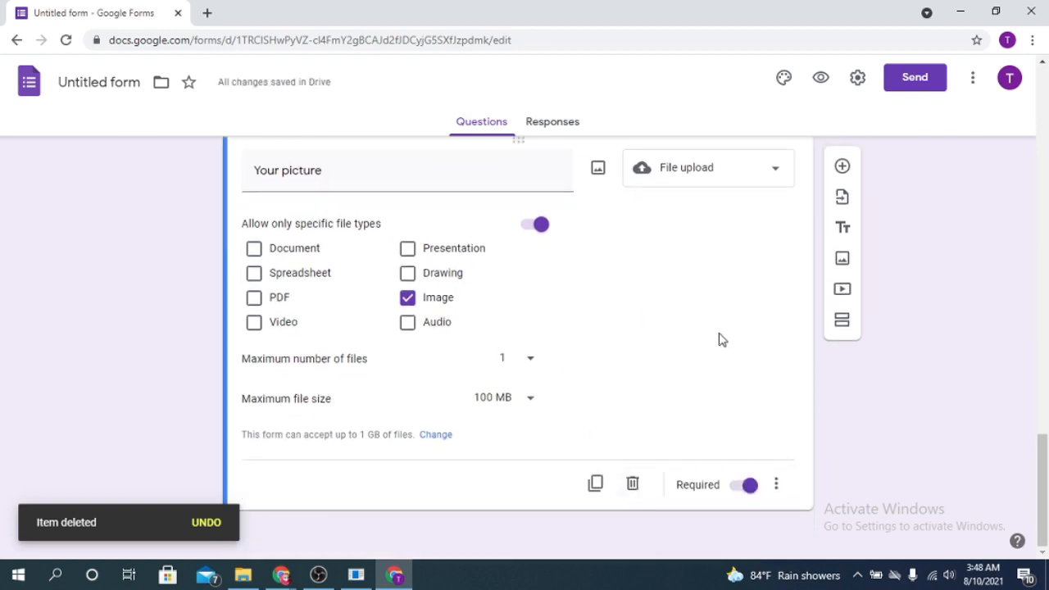
pyautogui.click(596, 485)
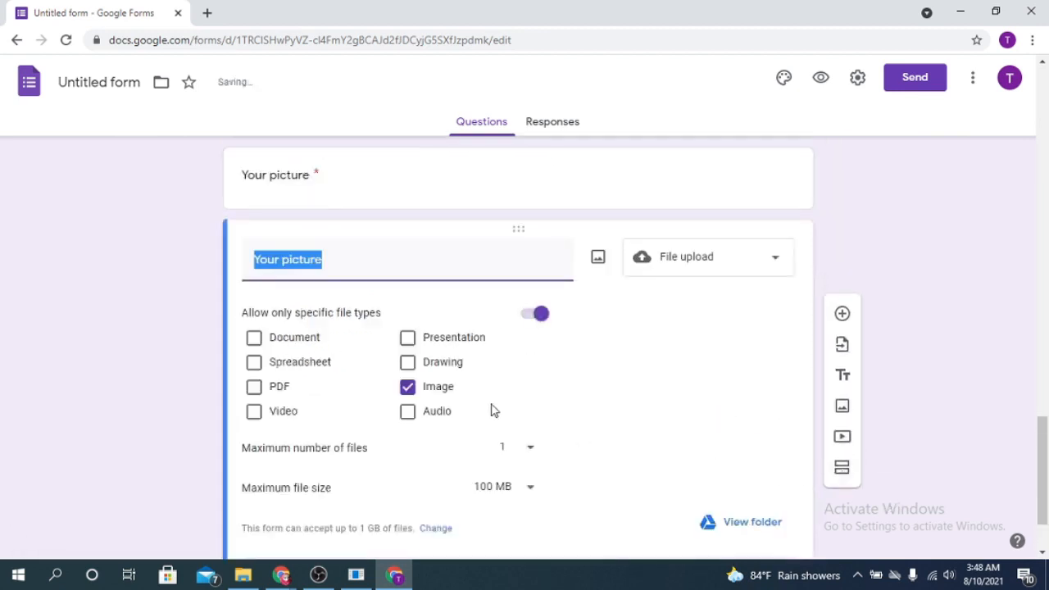
pyautogui.click(337, 257)
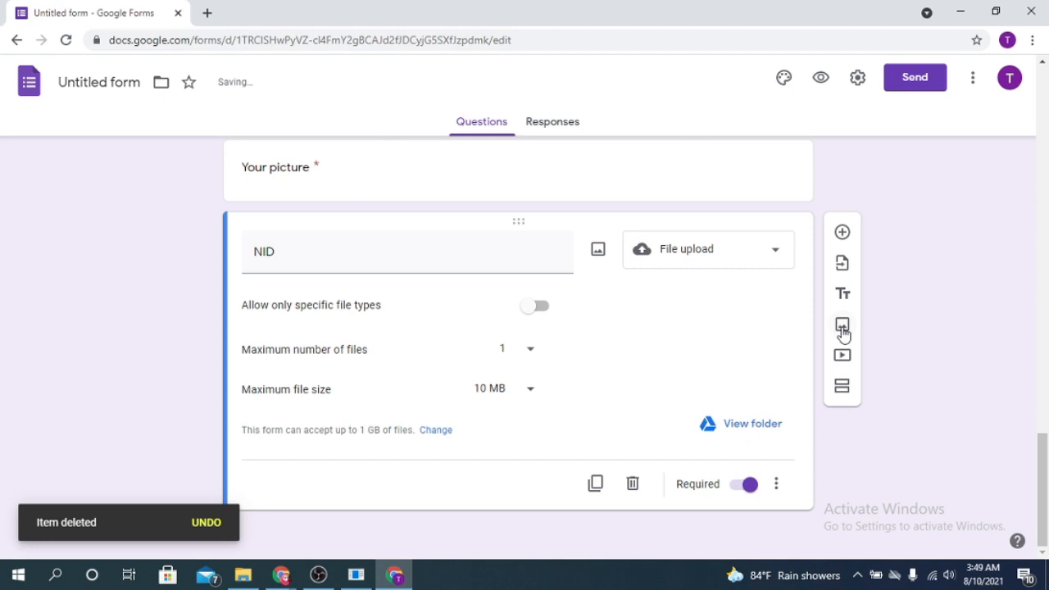
# Insert the watercolour tree image below NID by dragging it from File Explorer into Upload.
pyautogui.click(842, 325)
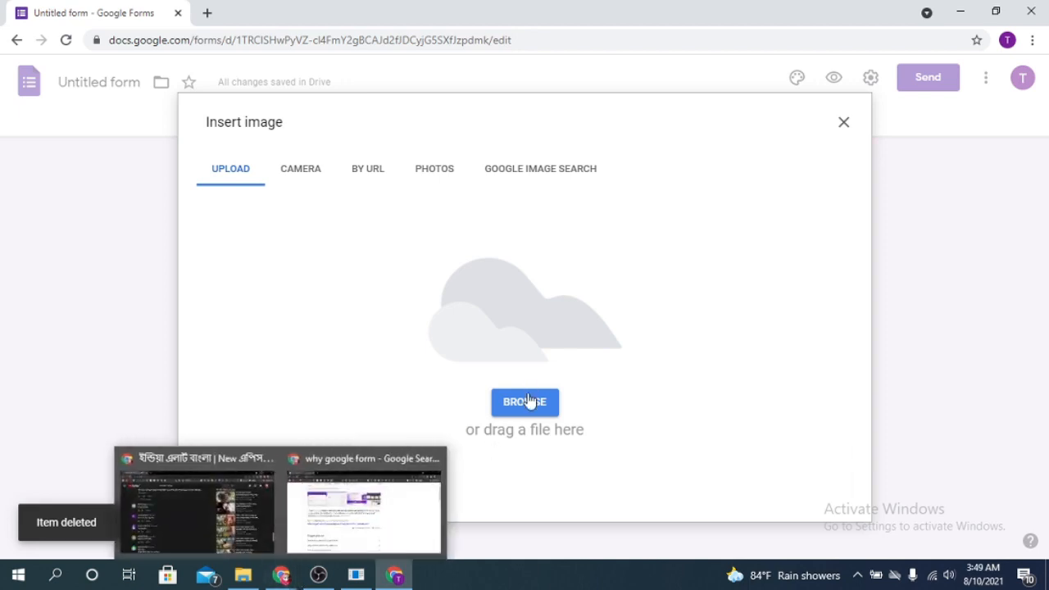
pyautogui.click(306, 173)
pyautogui.click(431, 173)
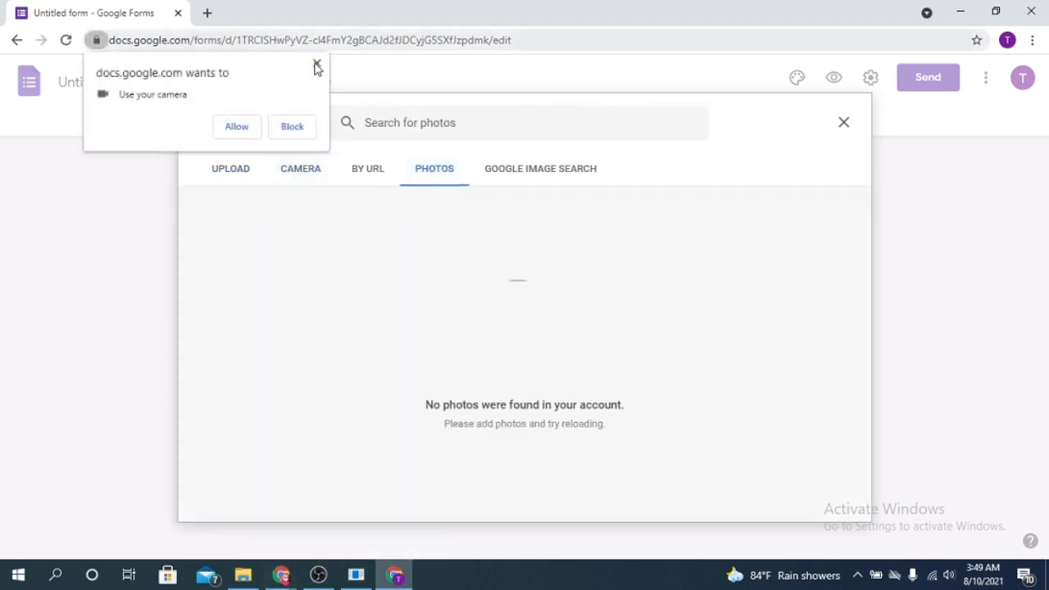
pyautogui.click(317, 65)
pyautogui.click(562, 170)
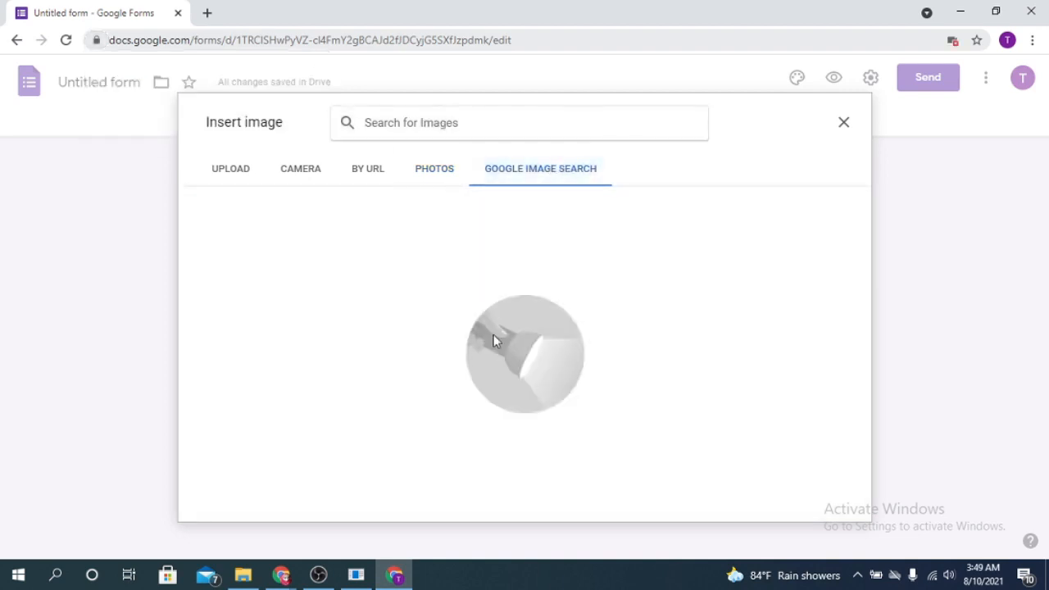
pyautogui.click(361, 177)
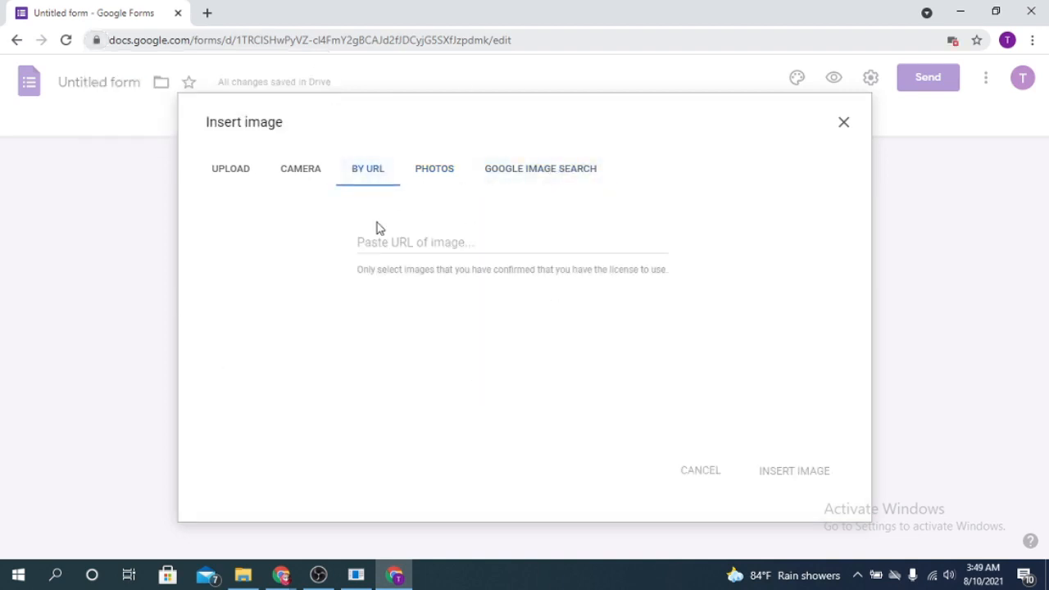
pyautogui.click(210, 179)
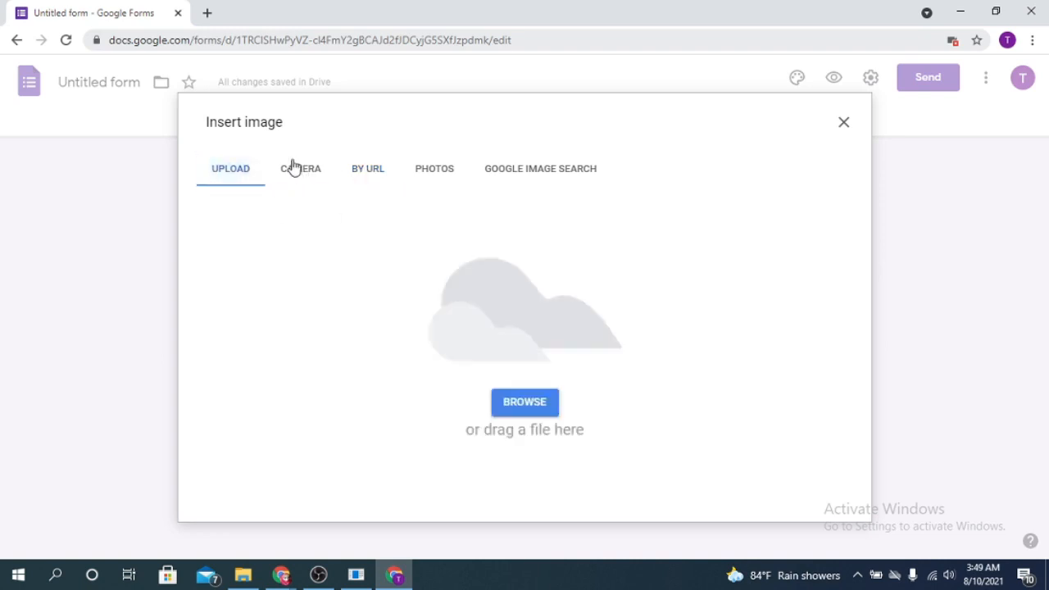
pyautogui.click(243, 575)
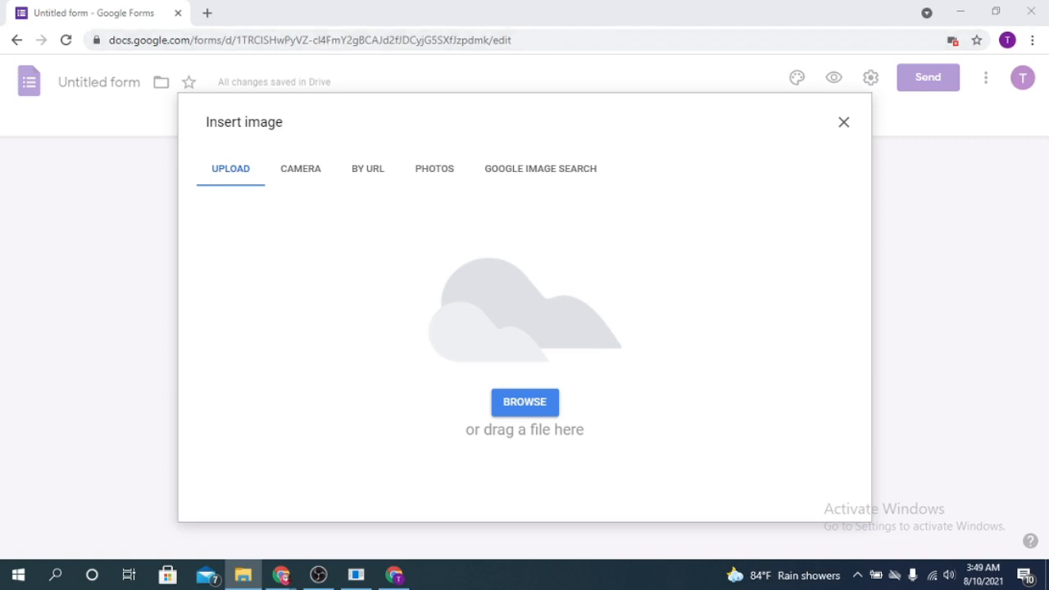
pyautogui.scroll(-3, 654, 279)
pyautogui.moveTo(653, 279); pyautogui.dragTo(383, 303)
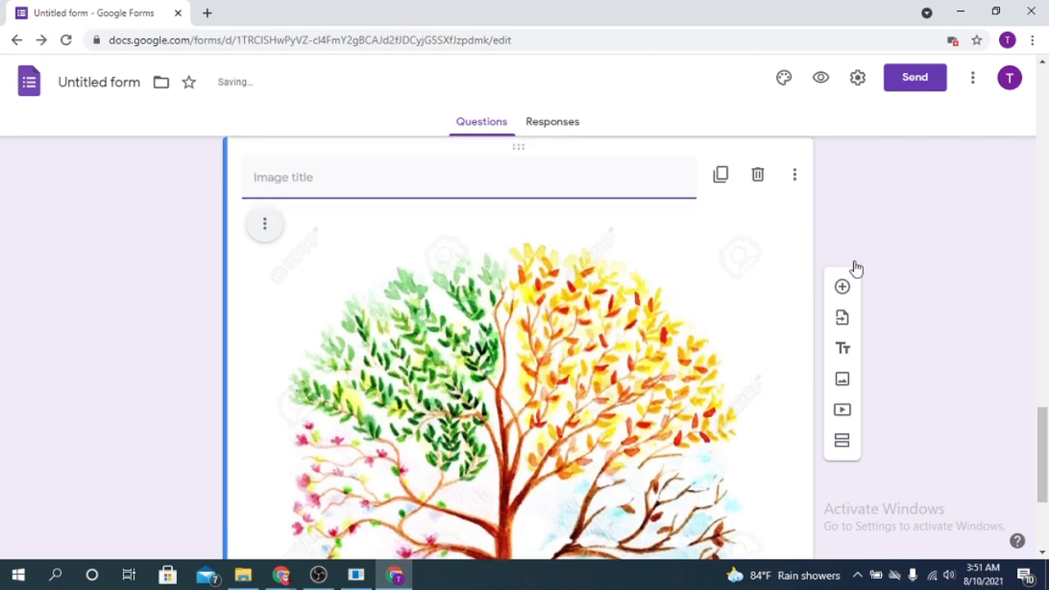
# Add a new question below the tree image.
pyautogui.click(843, 166)
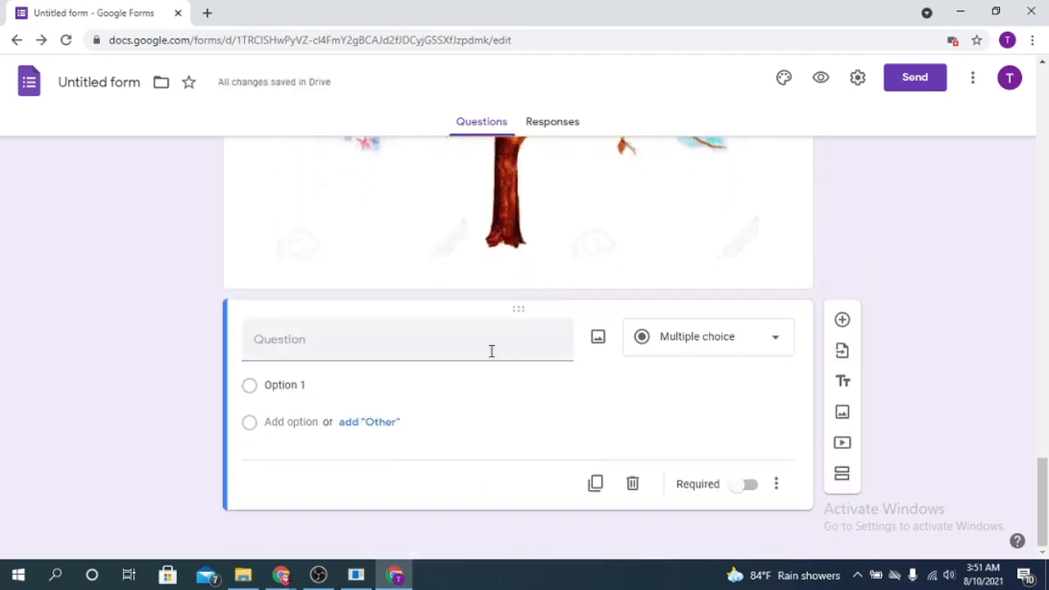
pyautogui.scroll(5, 595, 347)
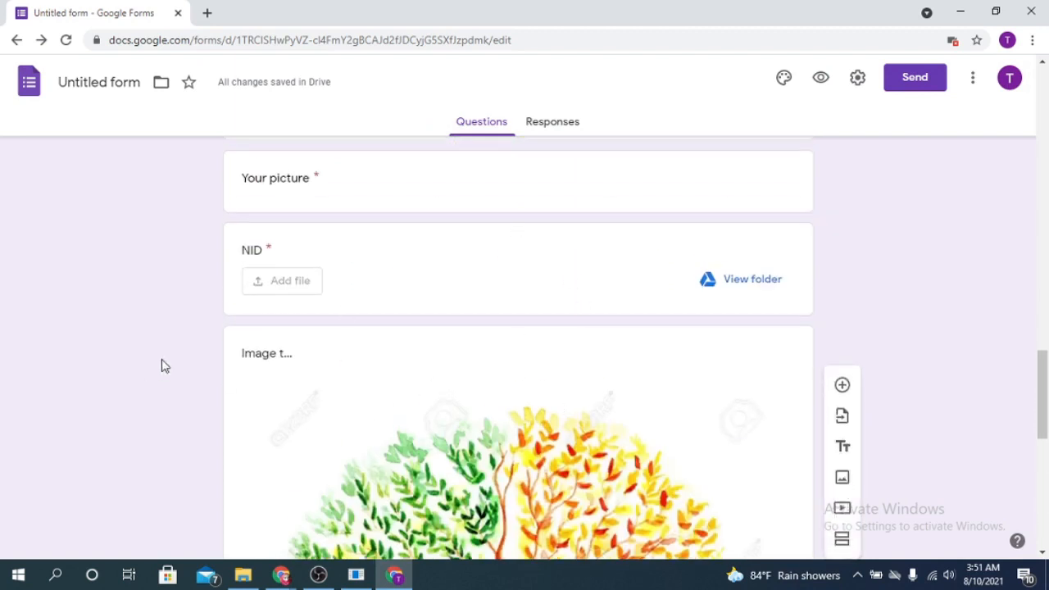
pyautogui.click(300, 356)
pyautogui.scroll(-5, 381, 357)
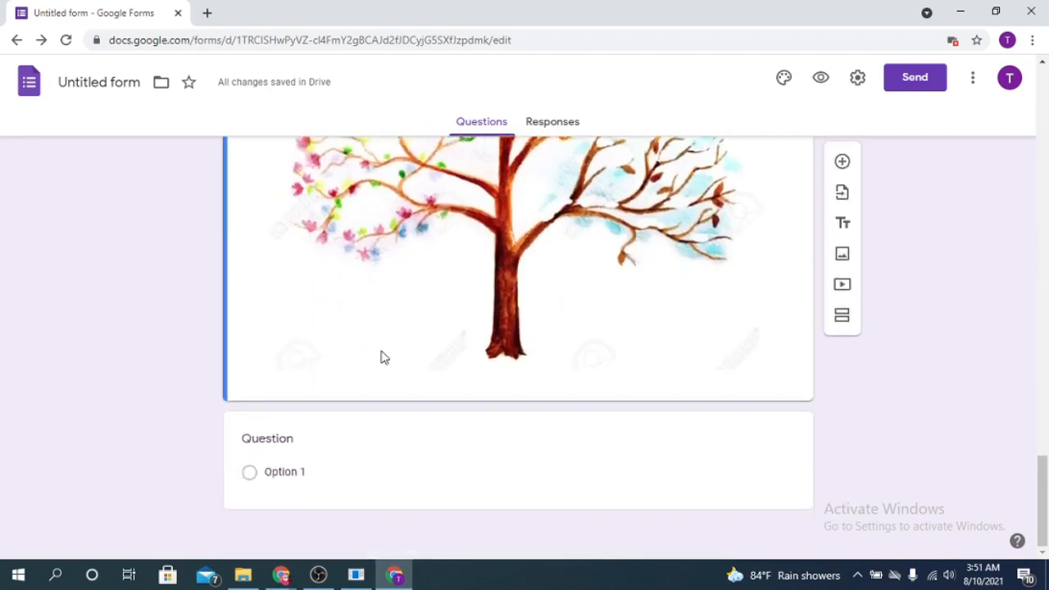
pyautogui.scroll(1, 381, 357)
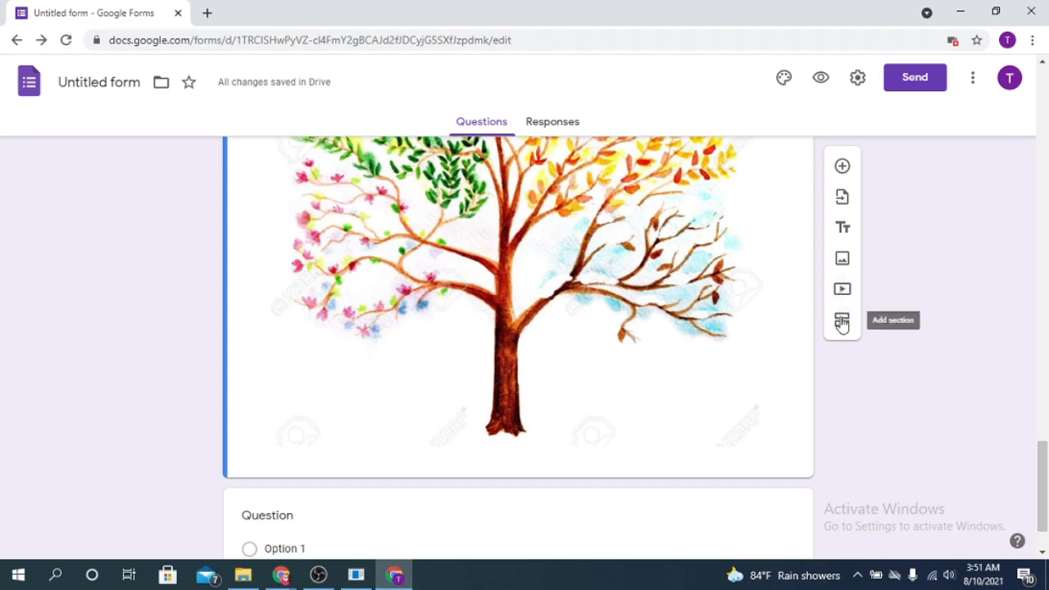
# Add a second section and title it '2nd section'.
pyautogui.click(842, 321)
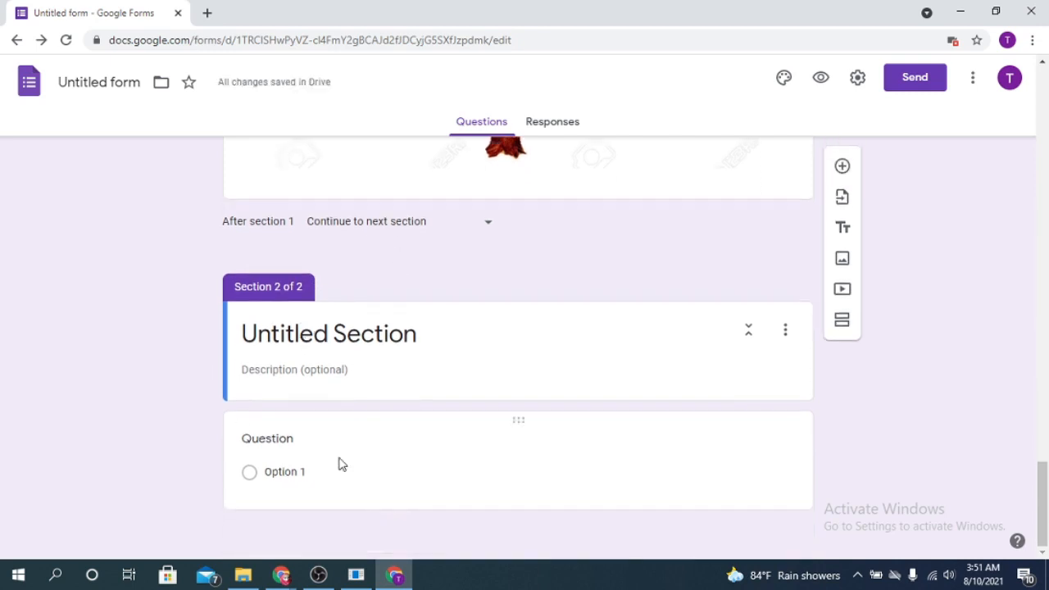
pyautogui.click(297, 334)
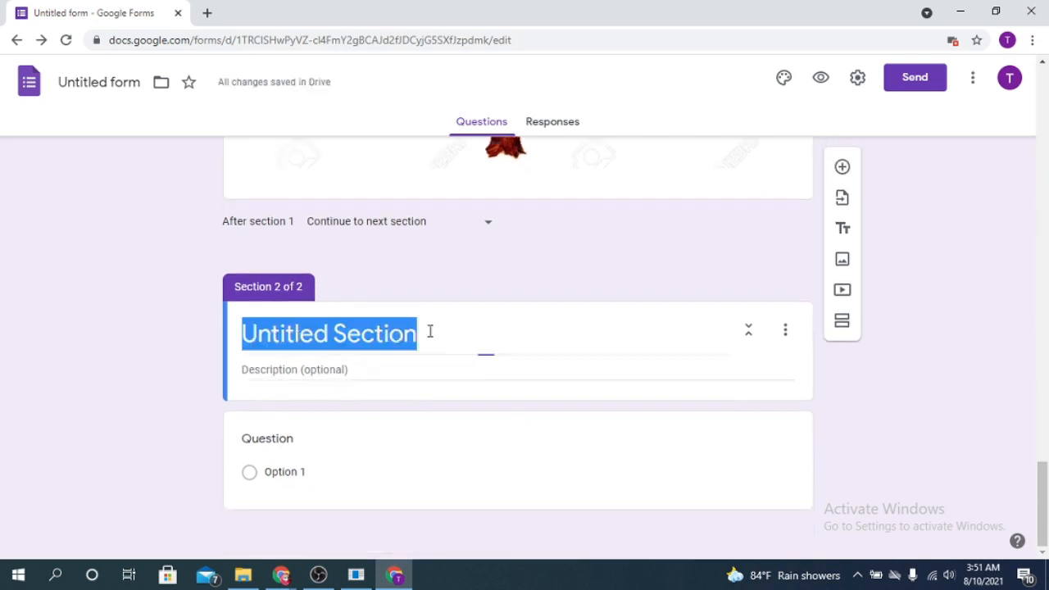
pyautogui.press('BackSpace')
pyautogui.write('Ima')
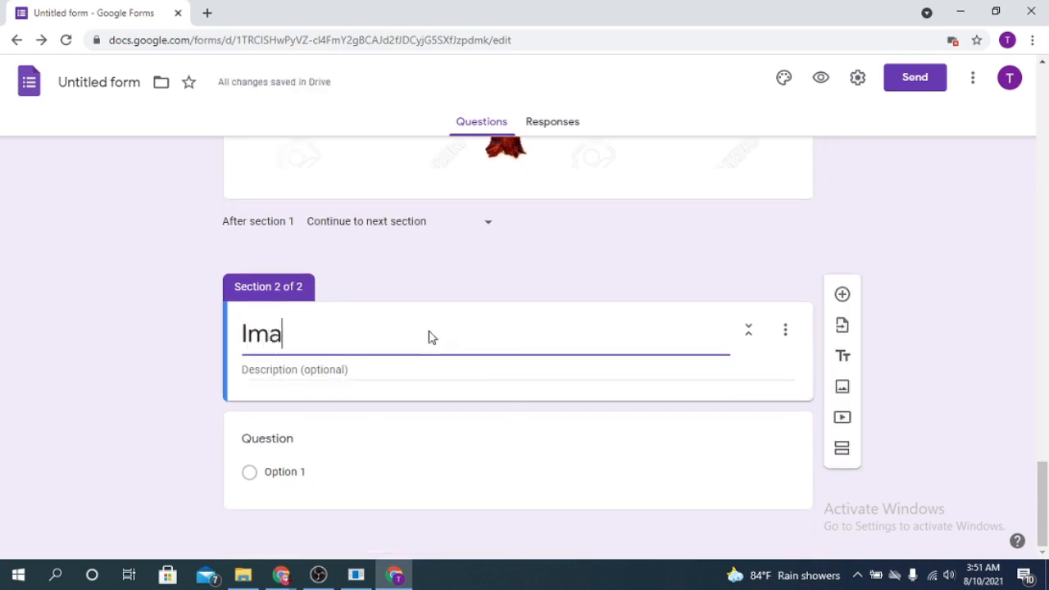
pyautogui.press('BackSpace')
pyautogui.press('BackSpace')
pyautogui.press('BackSpace')
pyautogui.write('2')
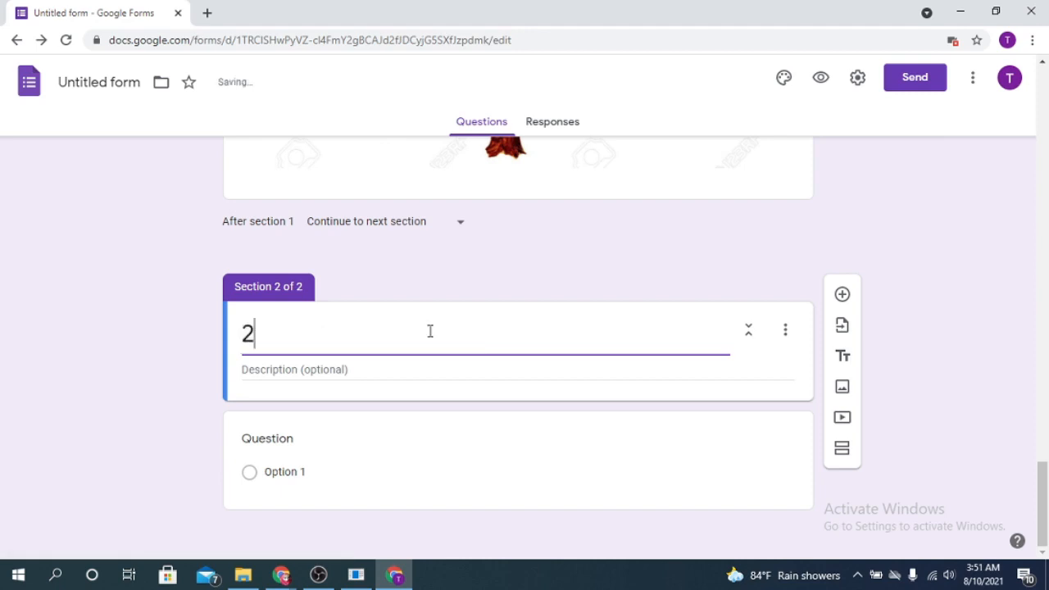
pyautogui.write('nd section')
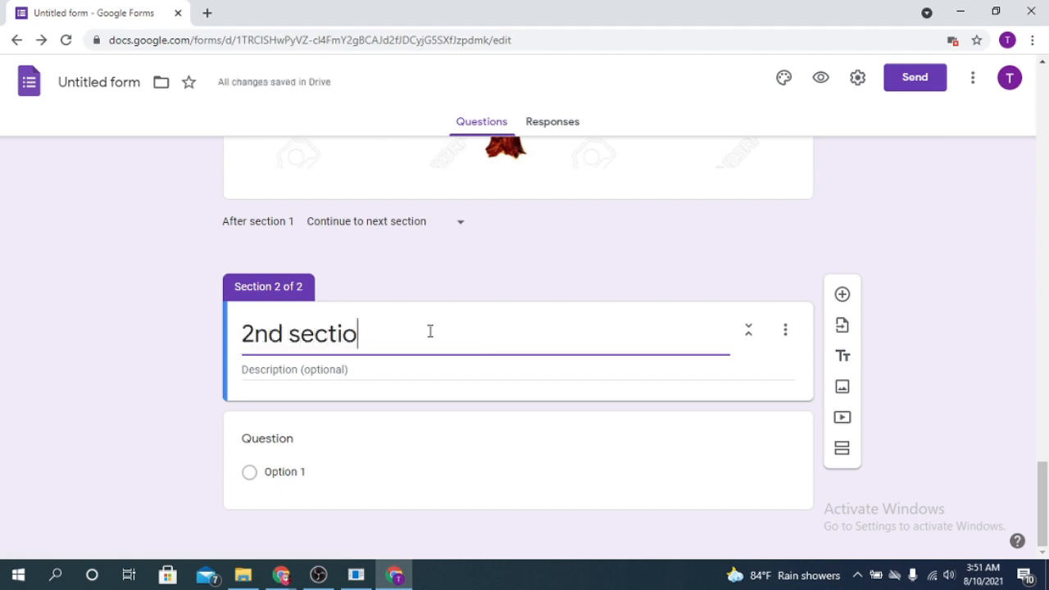
pyautogui.click(300, 427)
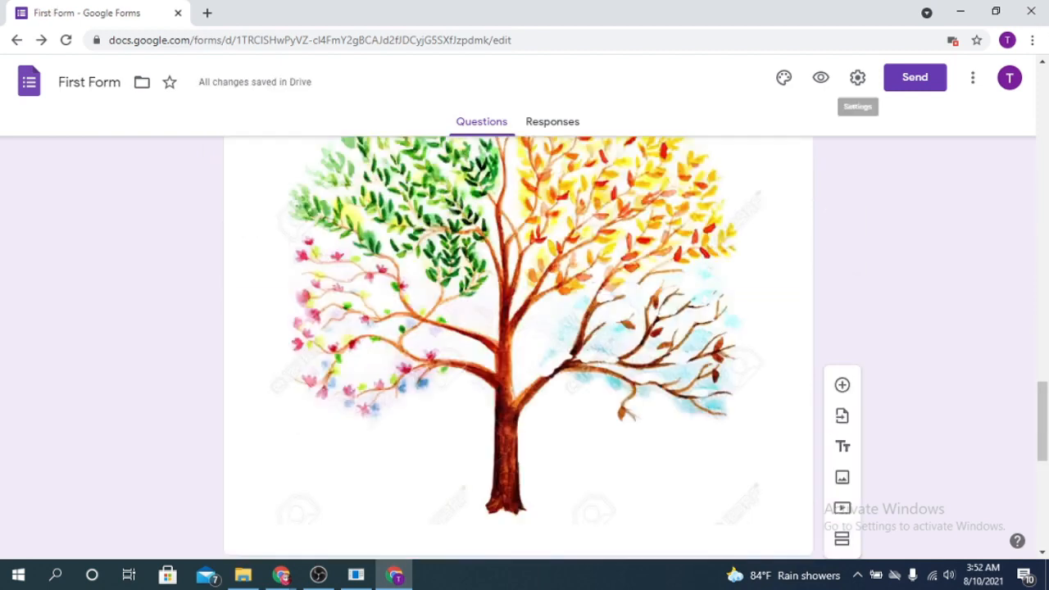
# Try the teal, blue, blue-grey and orange theme colours in Theme options.
pyautogui.click(786, 79)
pyautogui.scroll(3, 616, 267)
pyautogui.scroll(10, 615, 267)
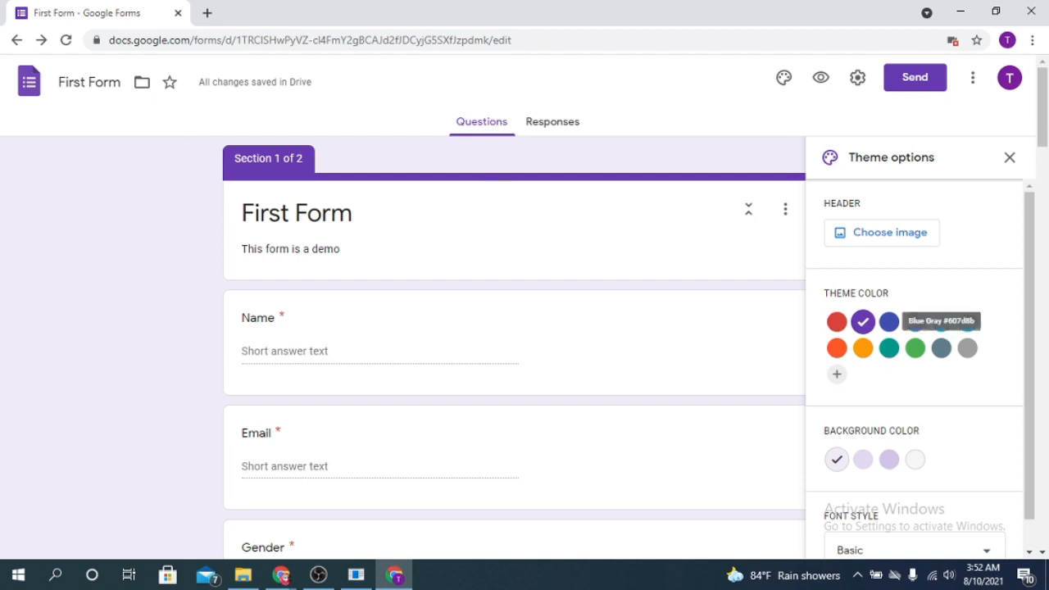
pyautogui.click(890, 349)
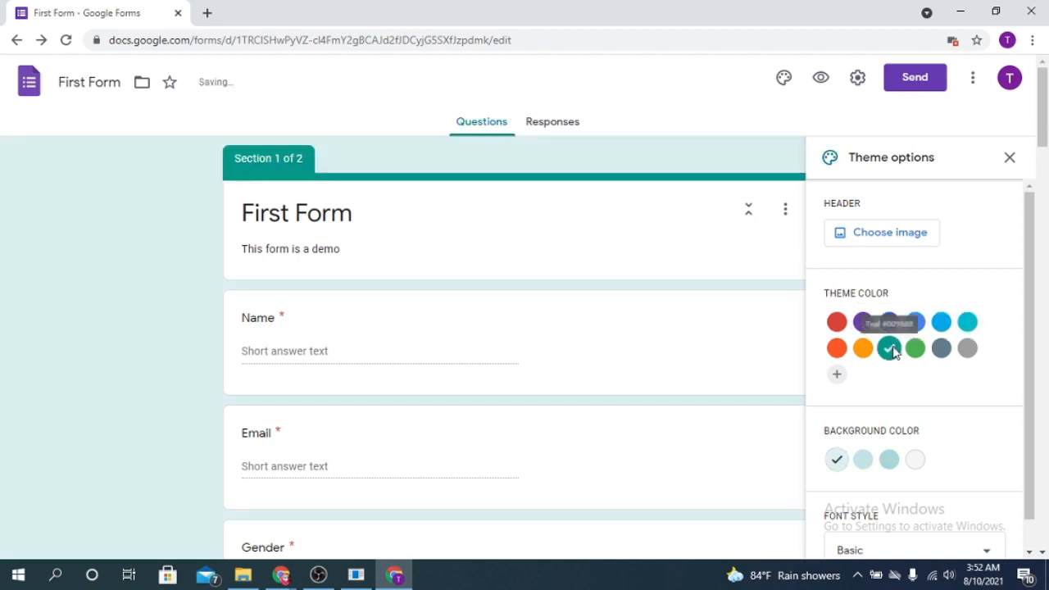
pyautogui.click(916, 322)
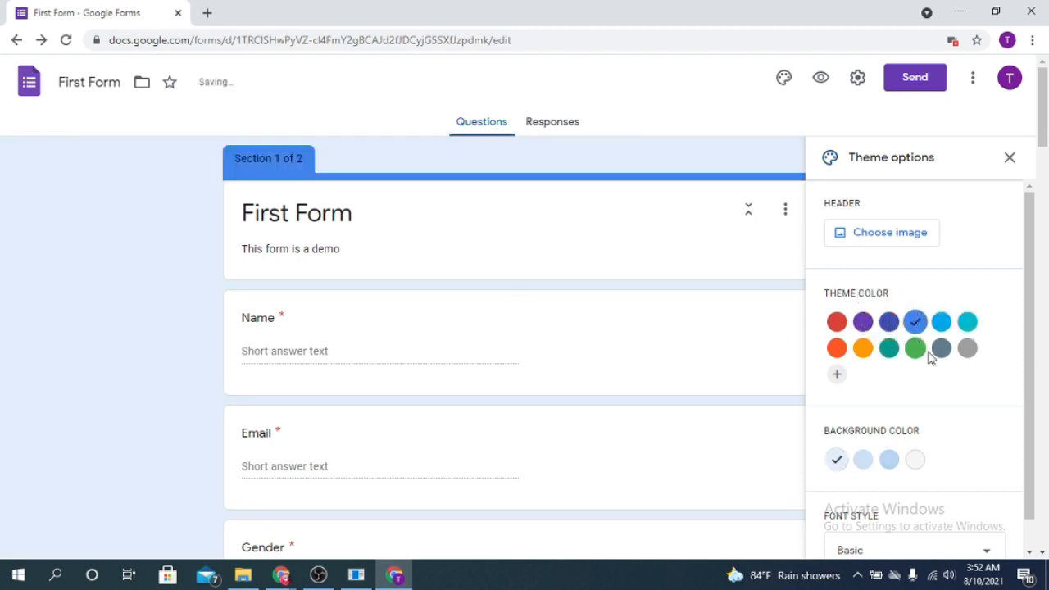
pyautogui.click(941, 349)
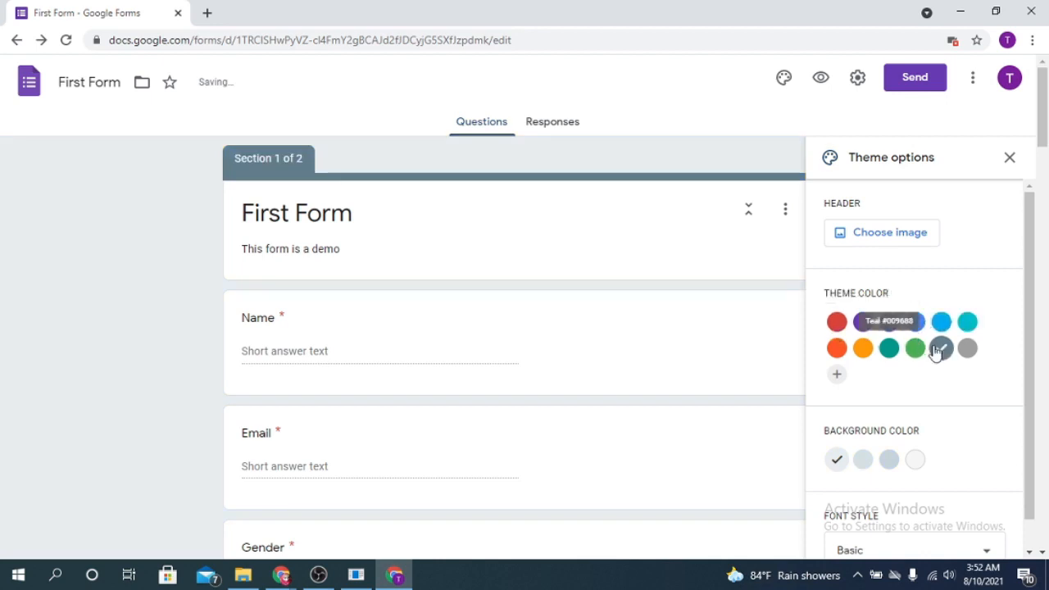
pyautogui.click(836, 348)
pyautogui.scroll(-1, 980, 438)
pyautogui.scroll(1, 979, 440)
pyautogui.scroll(-1, 963, 386)
# Set the form's font style to Playful after trying Decorative.
pyautogui.click(987, 512)
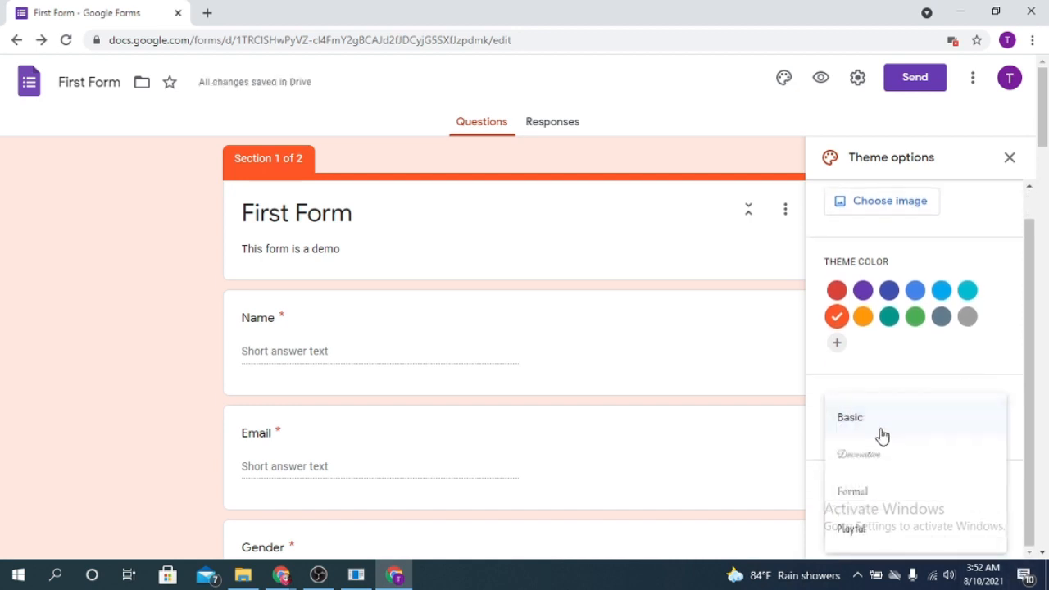
pyautogui.click(880, 459)
pyautogui.click(959, 521)
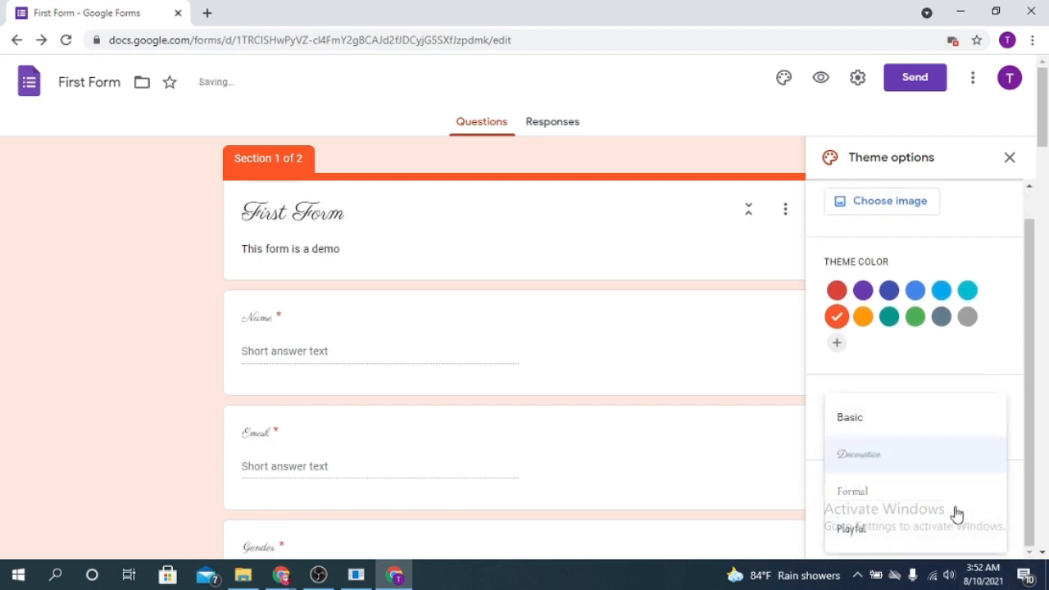
pyautogui.click(869, 529)
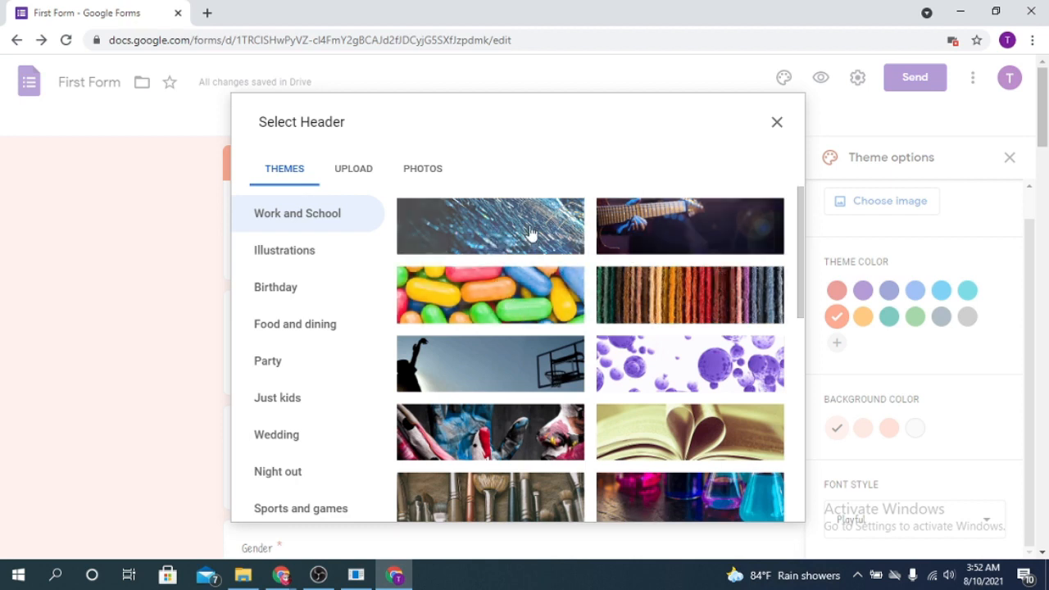
# Use the soccer goal-net photo as the header image, giving a matching gold theme.
pyautogui.click(551, 378)
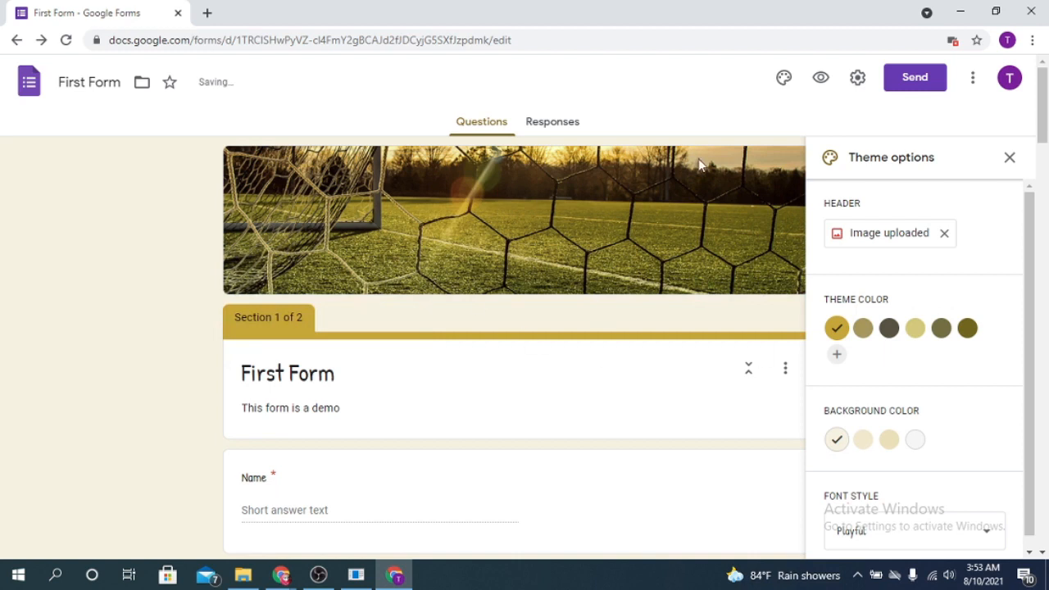
pyautogui.scroll(-6, 487, 393)
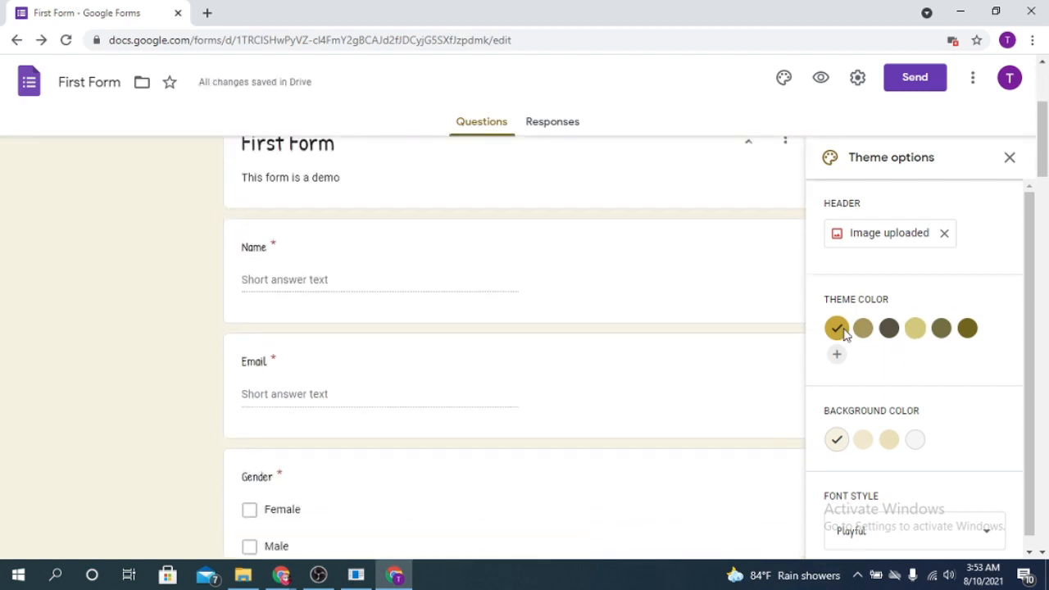
pyautogui.click(857, 77)
pyautogui.click(951, 102)
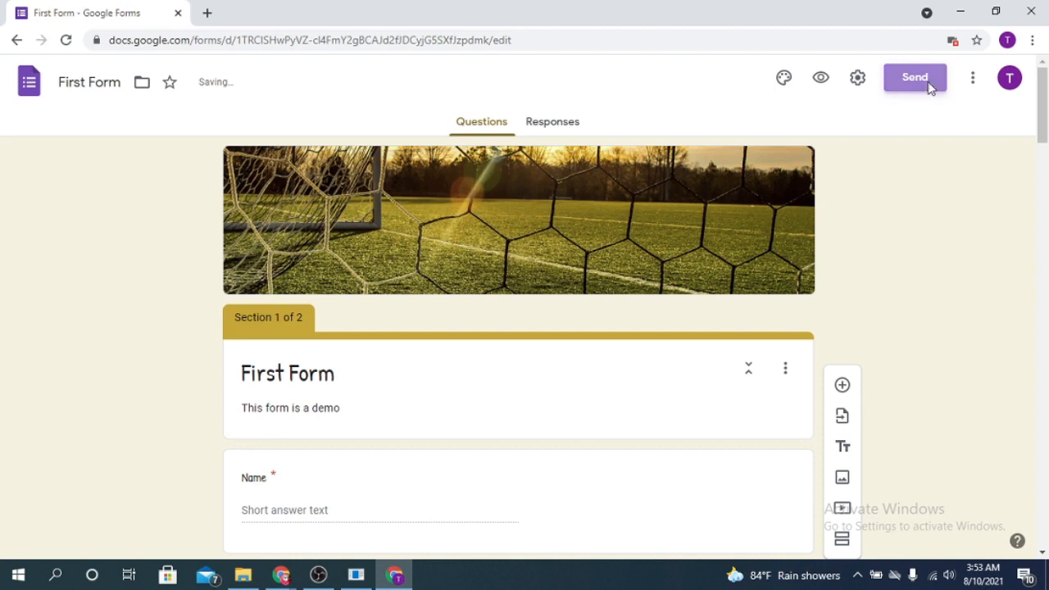
# Copy the shortened forms.gle share link and close the Send form dialog.
pyautogui.click(931, 88)
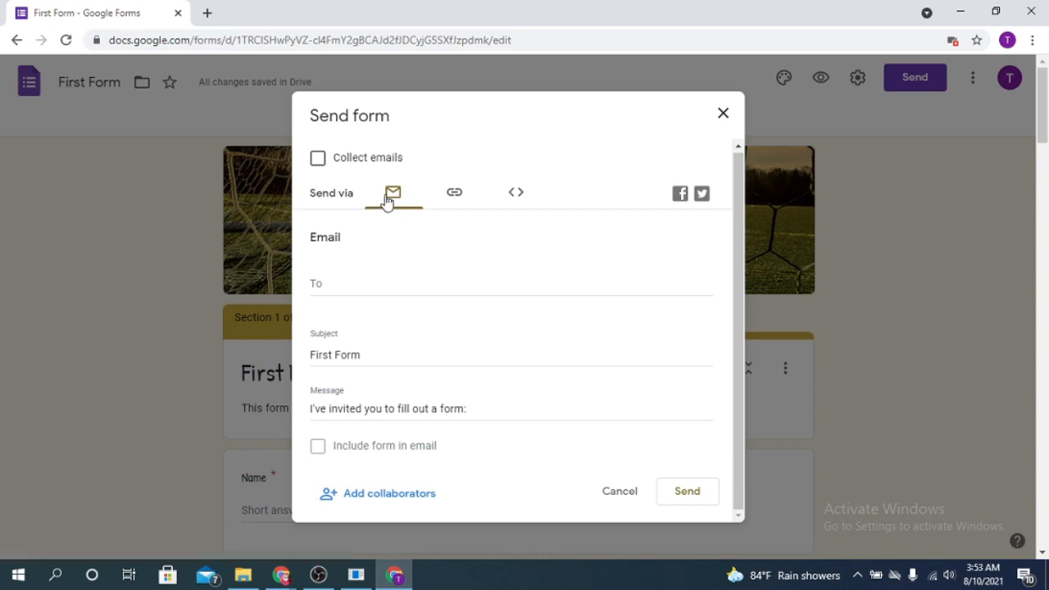
pyautogui.click(461, 195)
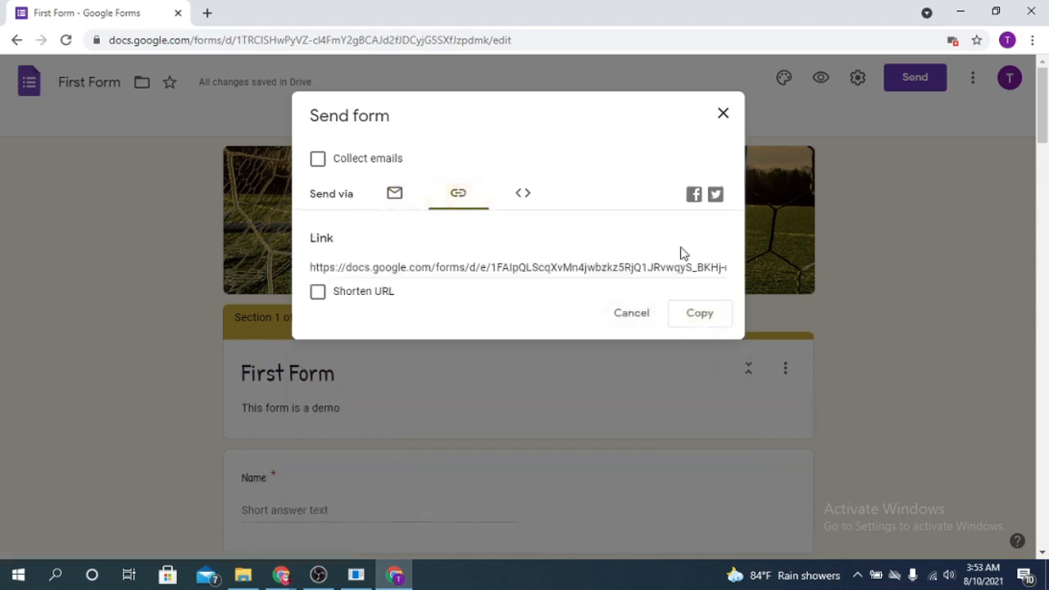
pyautogui.click(366, 293)
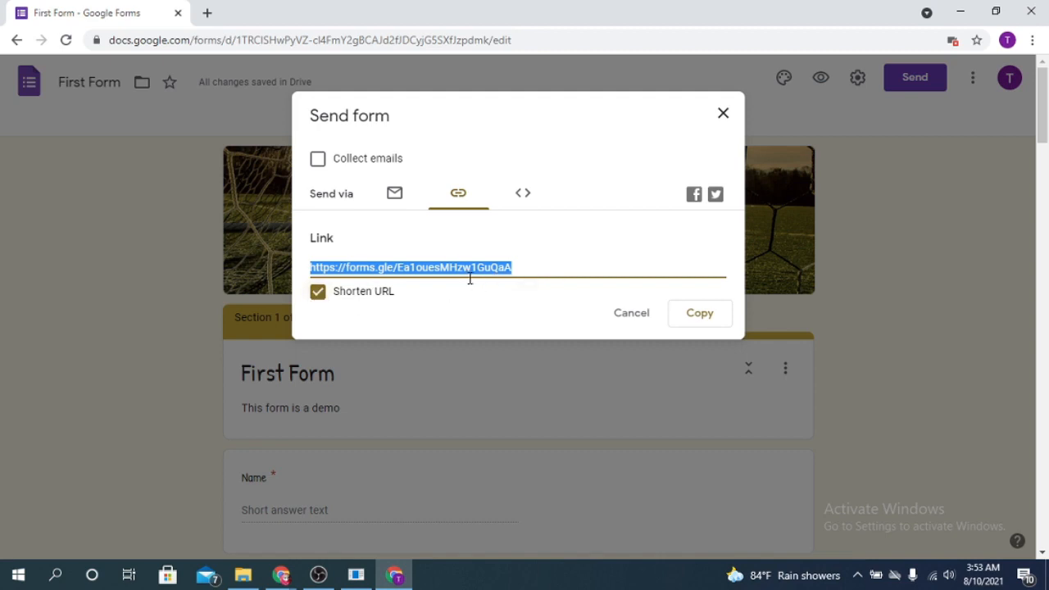
pyautogui.click(700, 314)
pyautogui.click(726, 114)
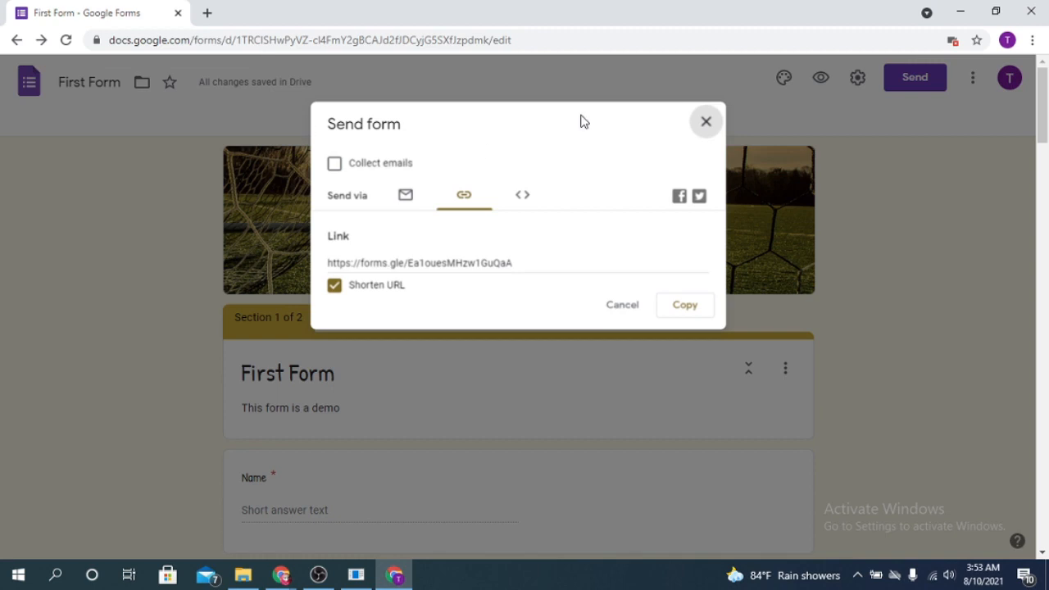
pyautogui.click(708, 120)
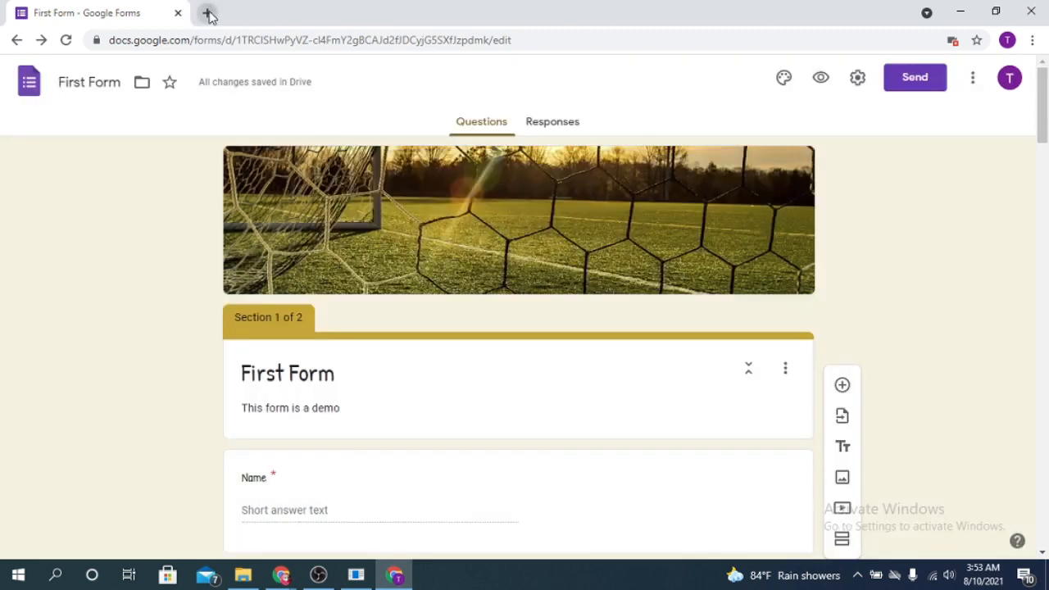
pyautogui.click(206, 12)
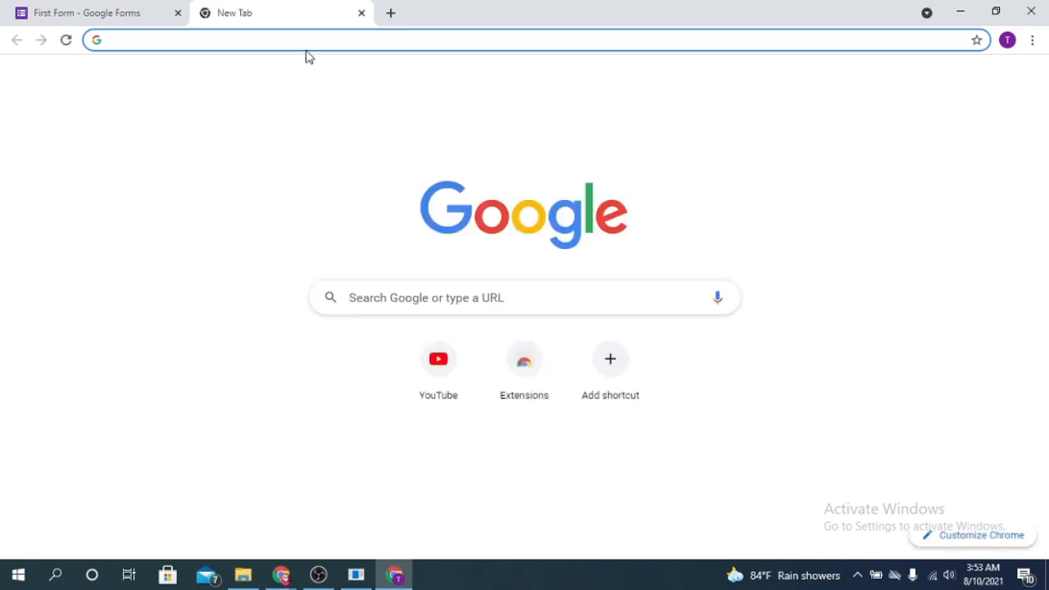
# Load the live form from the pasted share link in the new tab.
pyautogui.hotkey('ctrl', 'v')
pyautogui.press('Return')
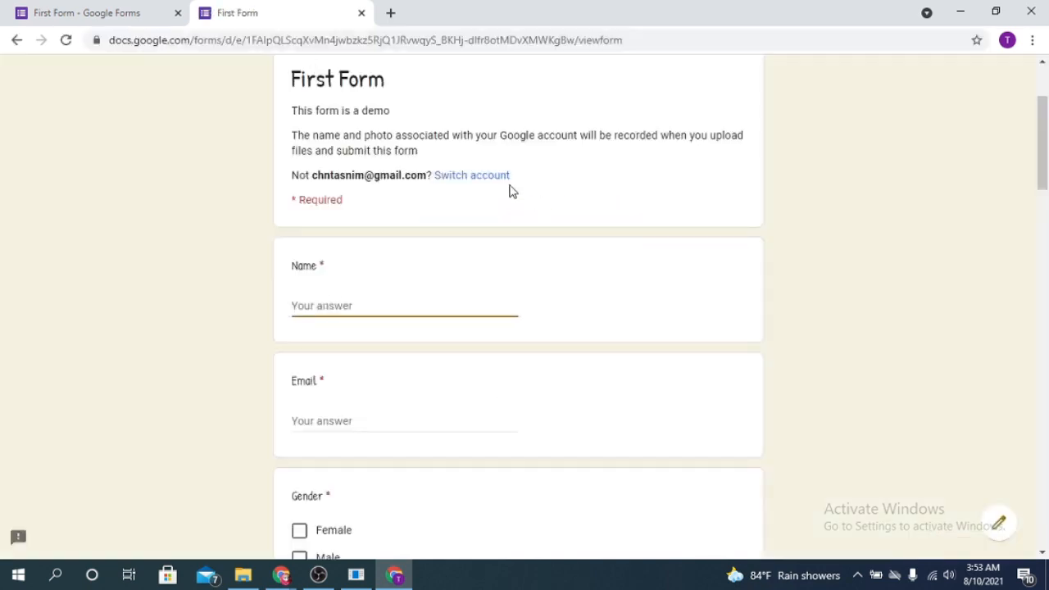
pyautogui.scroll(-15, 721, 314)
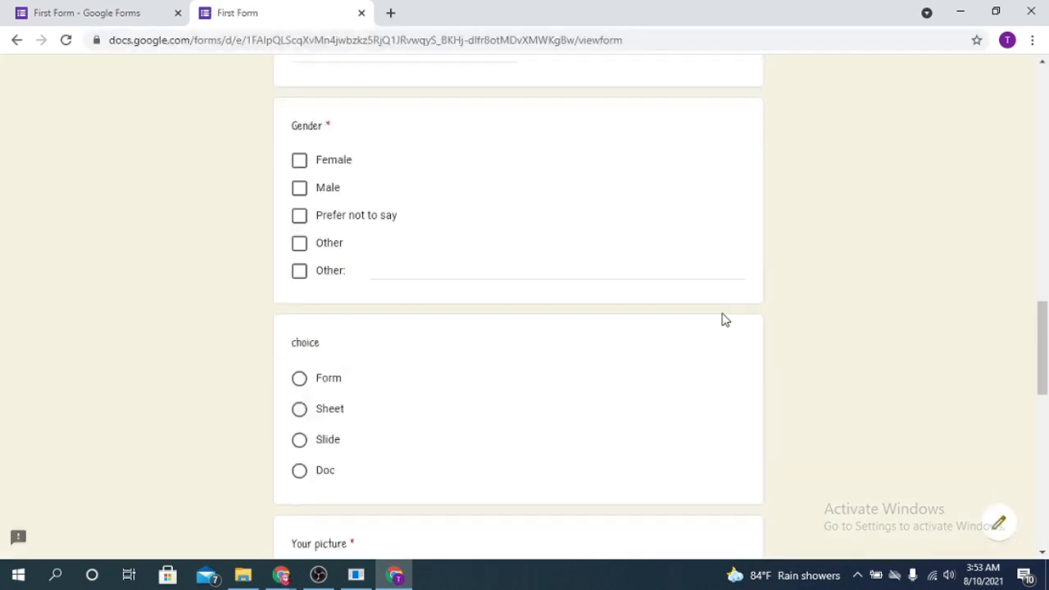
pyautogui.scroll(15, 722, 328)
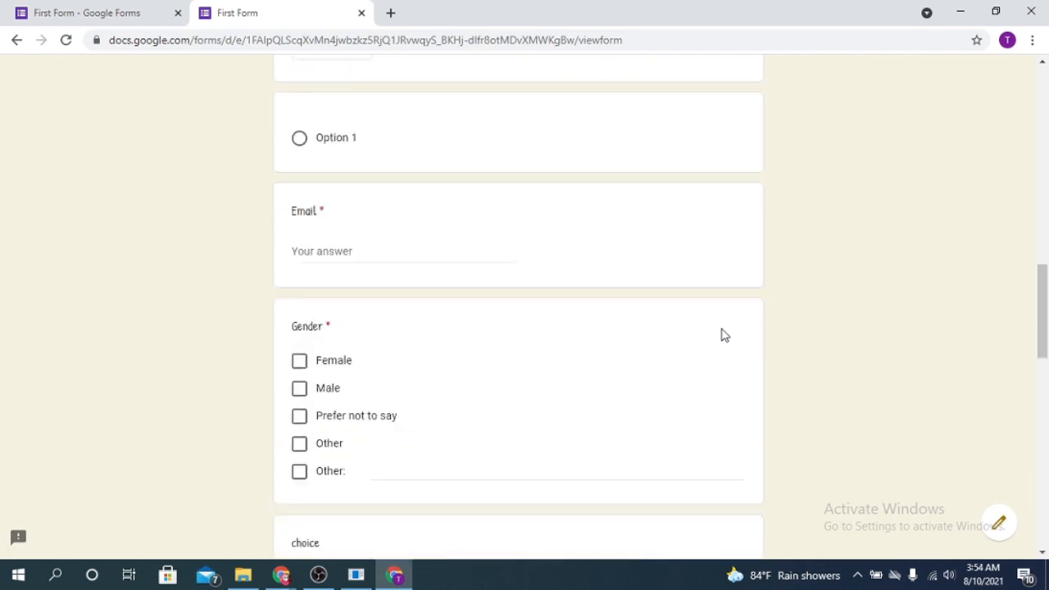
pyautogui.scroll(-1, 326, 429)
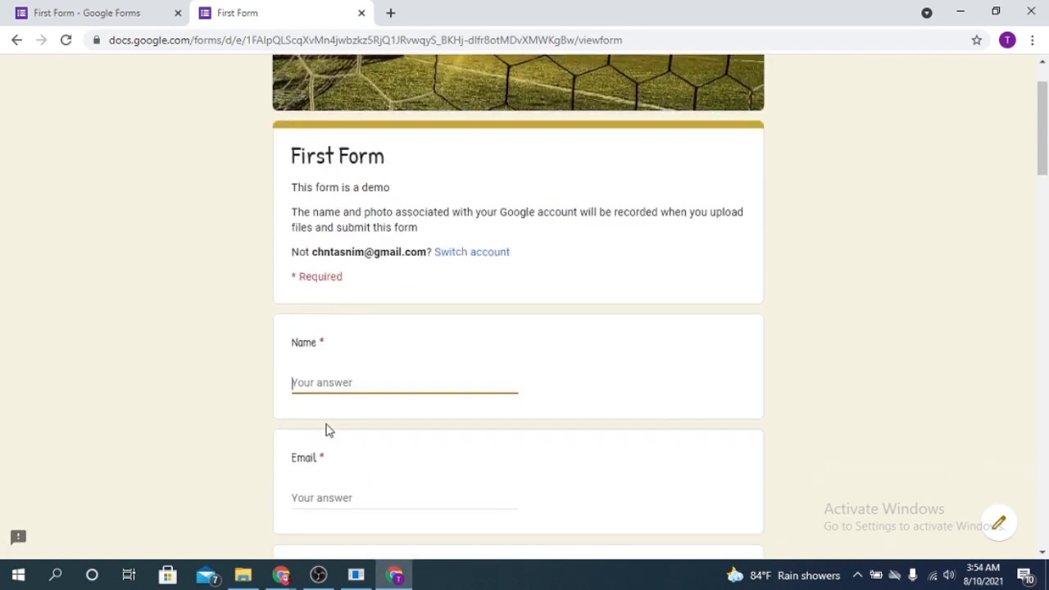
# Fill in a test name and email address, Gender Female, and choice Form.
pyautogui.write('Tasnim')
pyautogui.scroll(-3, 379, 414)
pyautogui.click(322, 276)
pyautogui.click(300, 376)
pyautogui.scroll(-5, 552, 405)
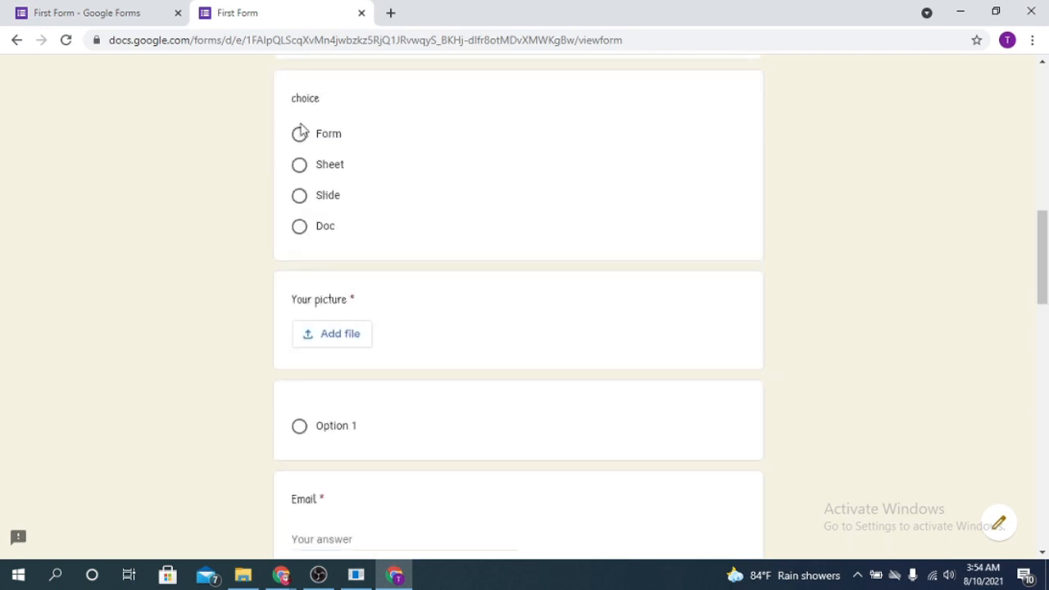
pyautogui.click(299, 136)
pyautogui.scroll(-1, 356, 342)
pyautogui.scroll(1, 699, 285)
pyautogui.click(695, 256)
pyautogui.click(300, 137)
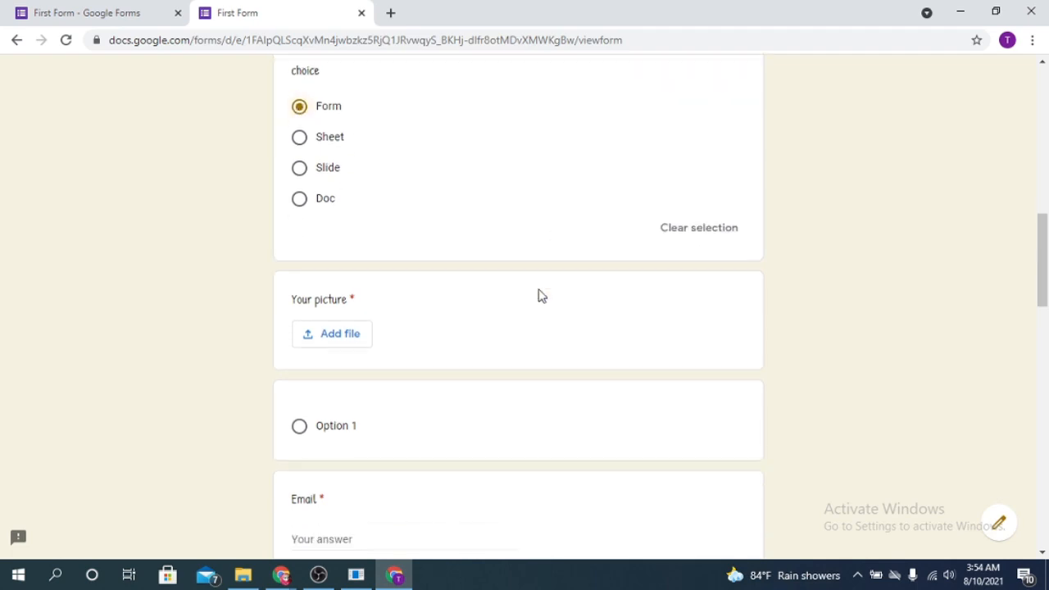
pyautogui.scroll(-2, 443, 262)
# Upload the floral image from Downloads for Your picture.
pyautogui.click(350, 215)
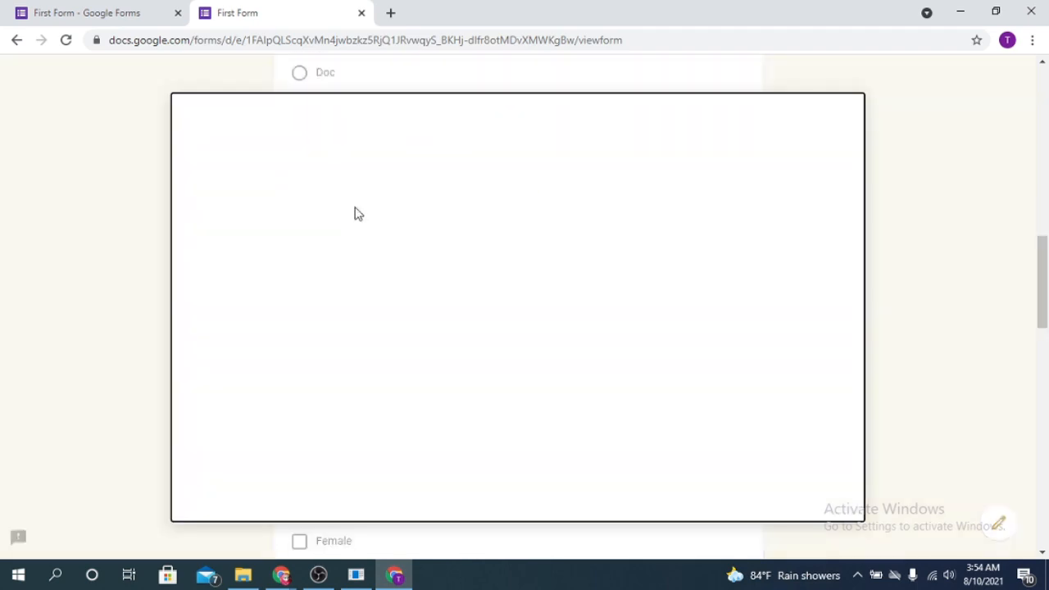
pyautogui.click(243, 575)
pyautogui.moveTo(736, 283); pyautogui.dragTo(299, 369)
pyautogui.click(215, 495)
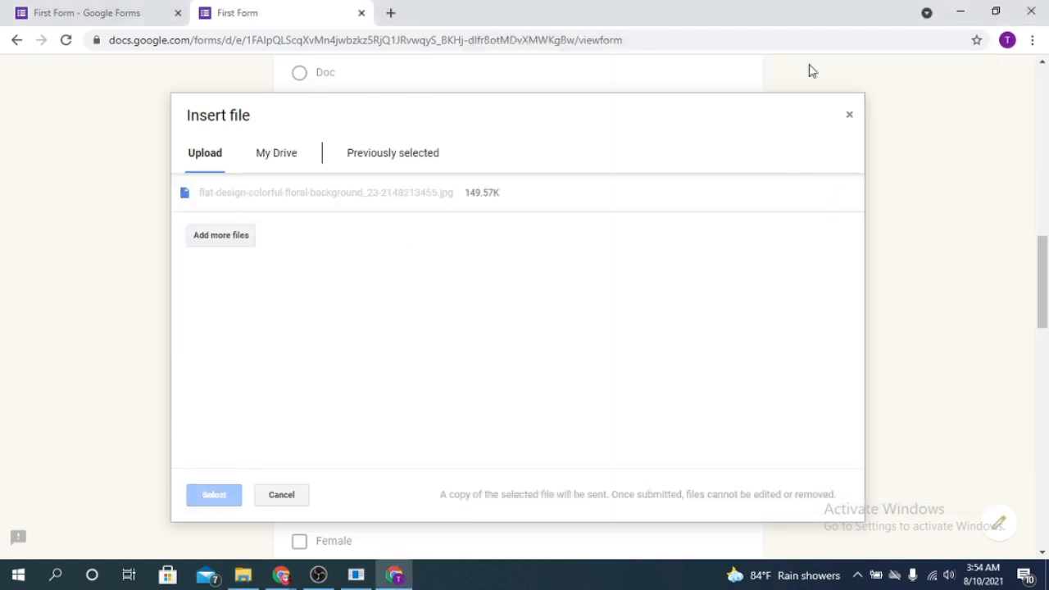
# Re-enter a test email address, Gender Female, and choice Form.
pyautogui.scroll(-3, 539, 287)
pyautogui.click(316, 189)
pyautogui.scroll(-2, 413, 217)
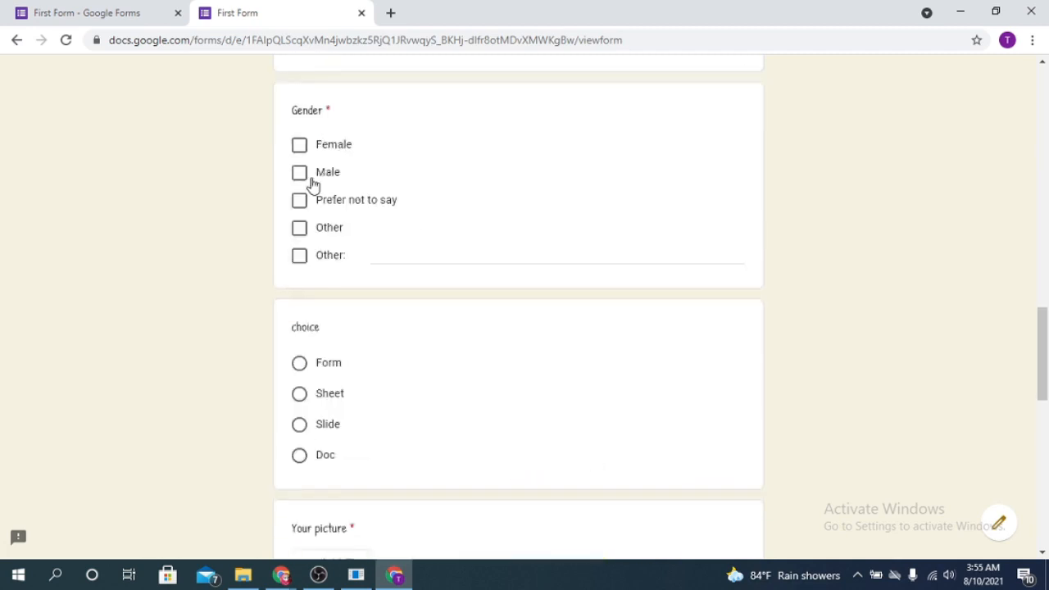
pyautogui.click(303, 150)
pyautogui.scroll(-2, 306, 189)
pyautogui.click(304, 213)
pyautogui.scroll(-2, 397, 262)
# Attach the floral image from Drive as the Your picture answer.
pyautogui.click(336, 293)
pyautogui.click(276, 154)
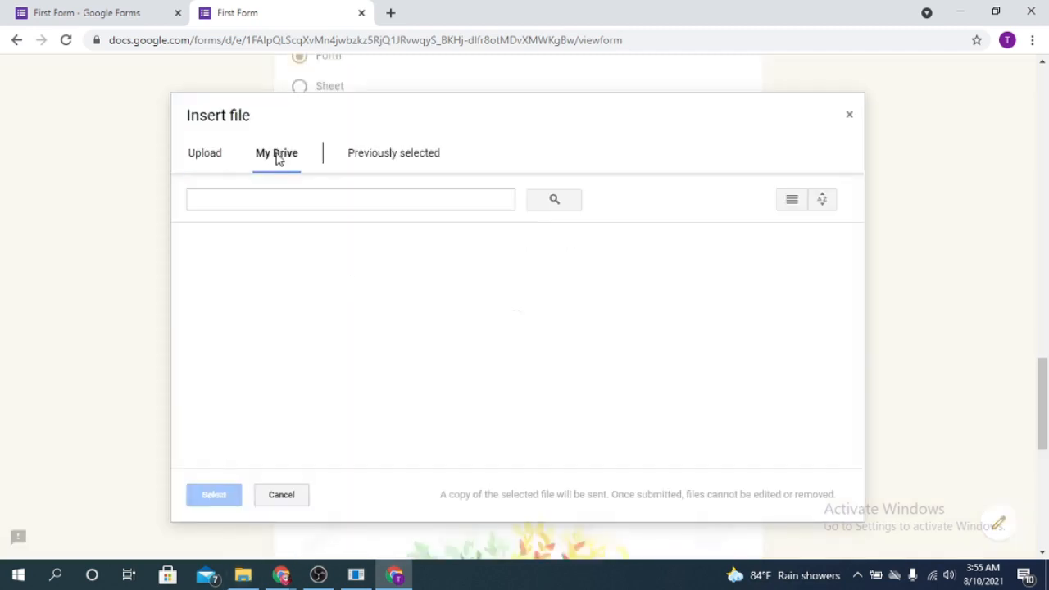
pyautogui.click(263, 403)
pyautogui.click(215, 494)
pyautogui.scroll(-5, 214, 494)
pyautogui.scroll(4, 330, 320)
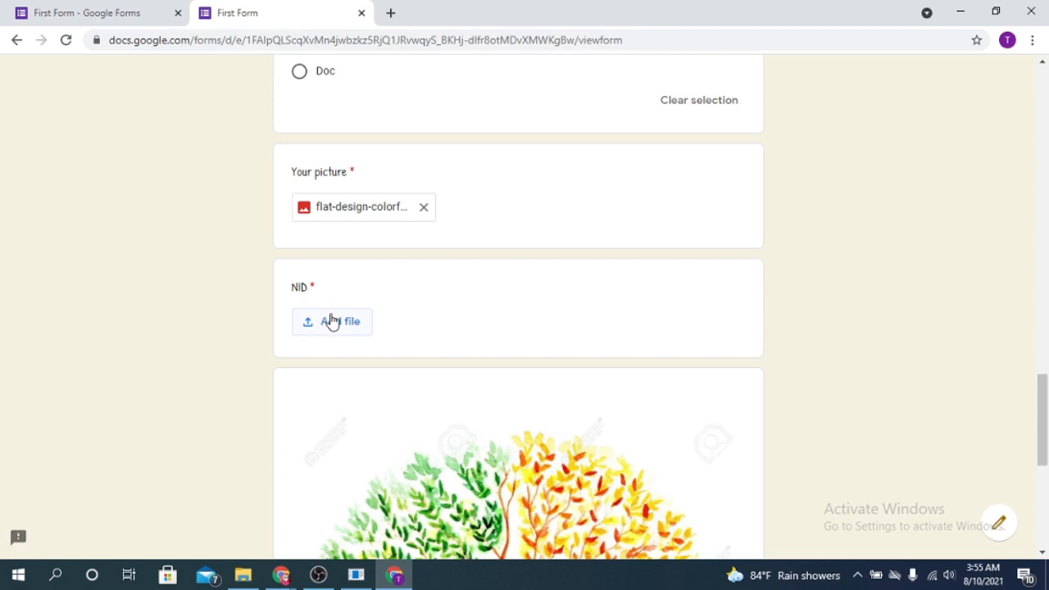
# Upload images (5) for the NID question and continue to the next section.
pyautogui.click(330, 321)
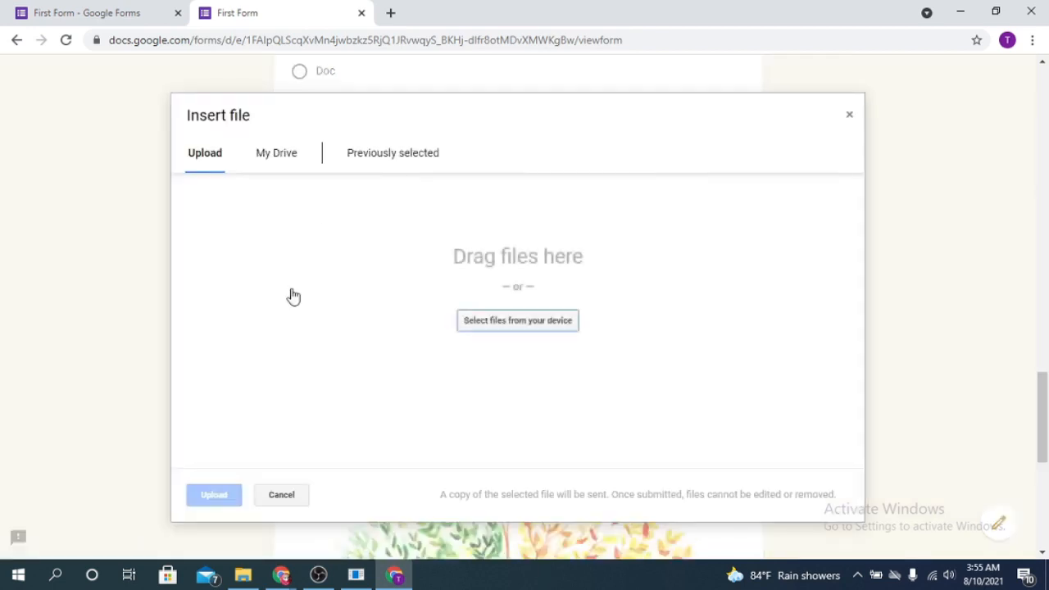
pyautogui.click(242, 575)
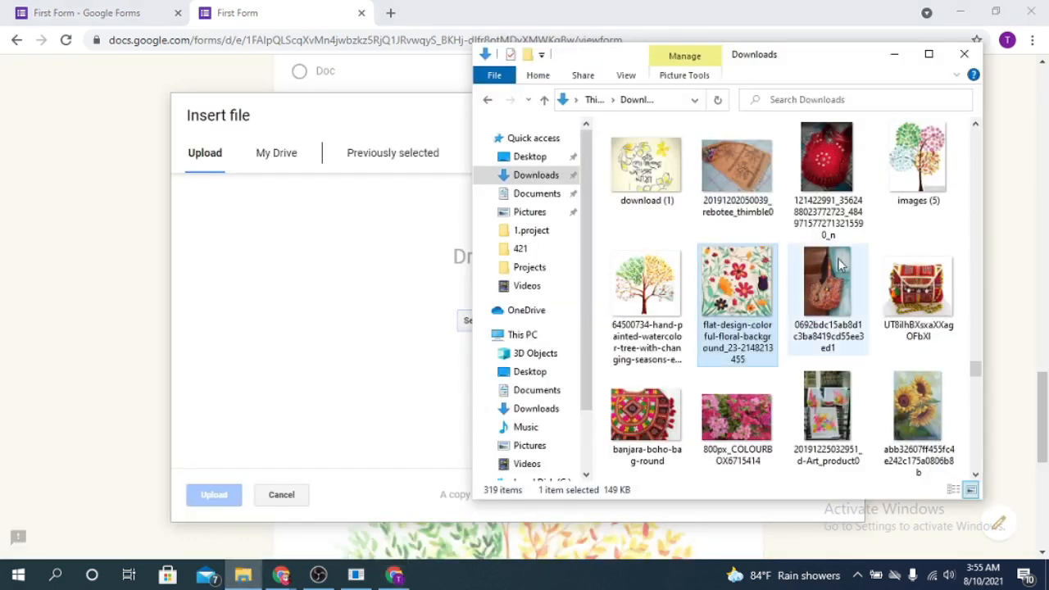
pyautogui.scroll(3, 838, 264)
pyautogui.click(899, 400)
pyautogui.moveTo(923, 401); pyautogui.dragTo(355, 380)
pyautogui.moveTo(226, 519); pyautogui.dragTo(236, 503)
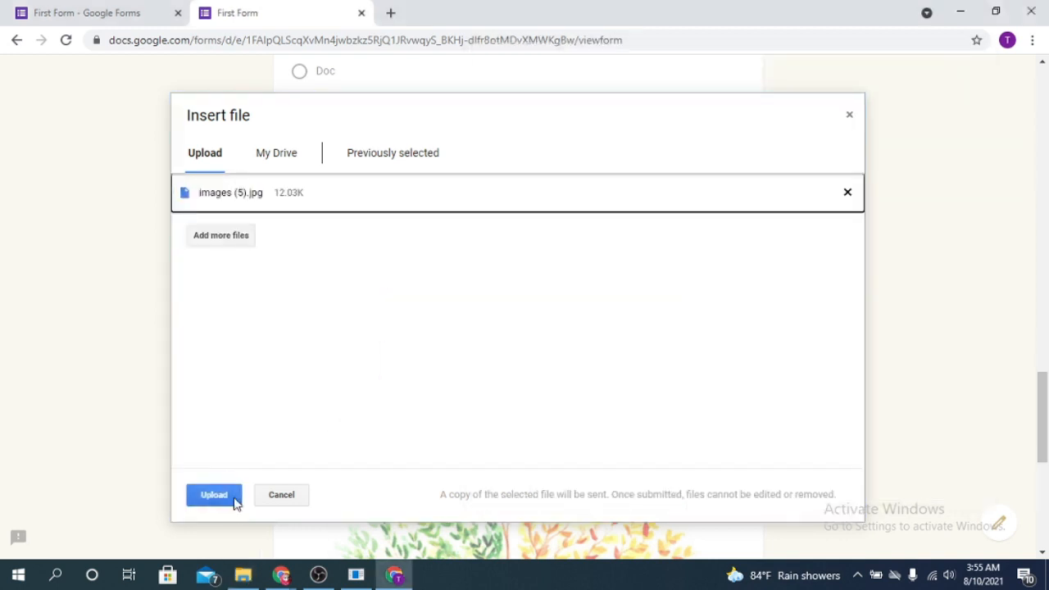
pyautogui.click(212, 494)
pyautogui.scroll(-8, 562, 321)
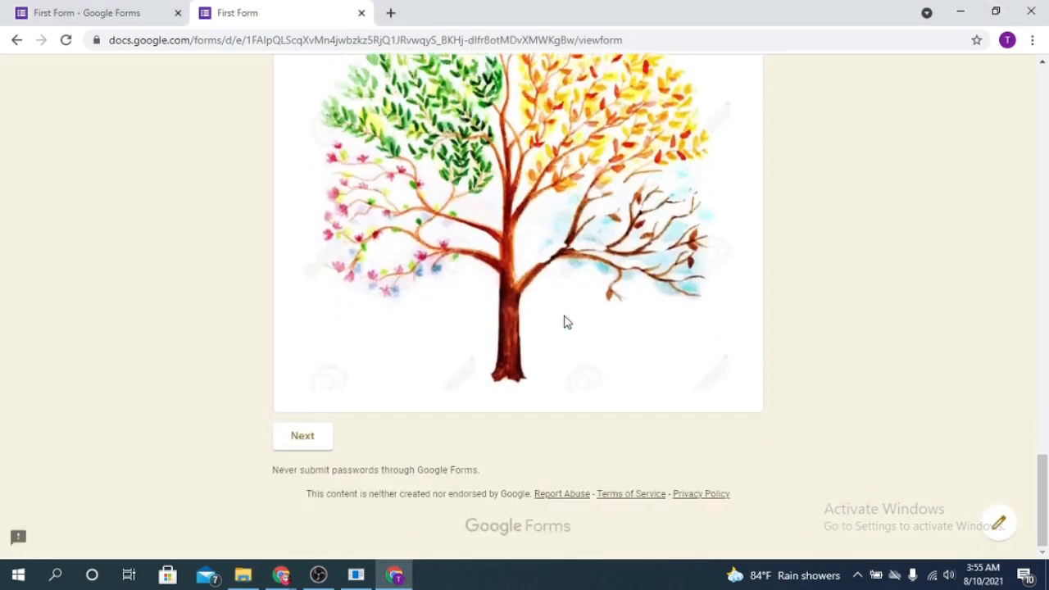
pyautogui.click(305, 437)
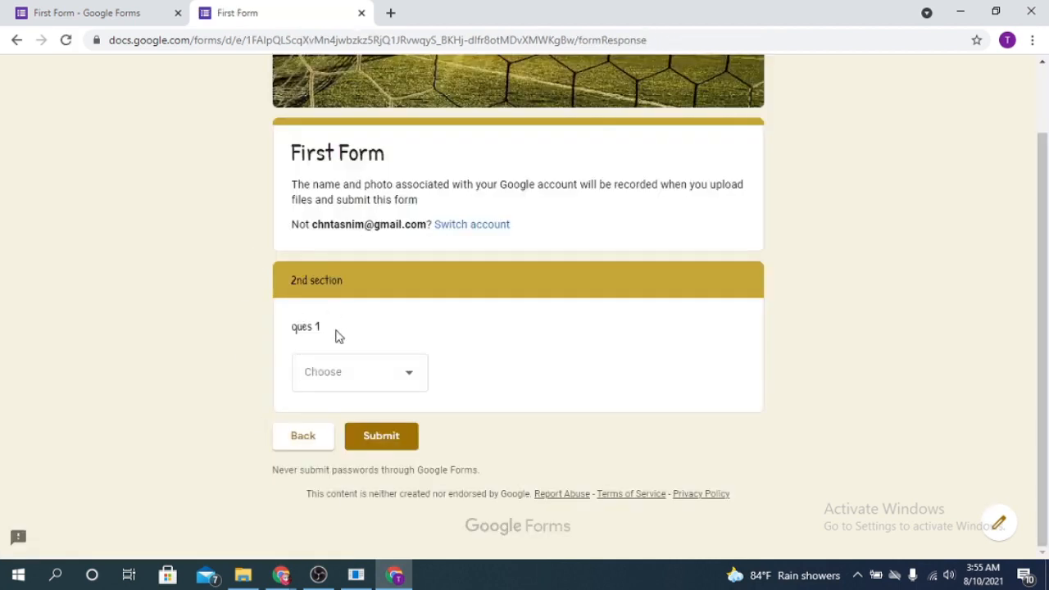
# Answer ques 1 with Option 2, submit the test response, and return to the editor.
pyautogui.click(418, 382)
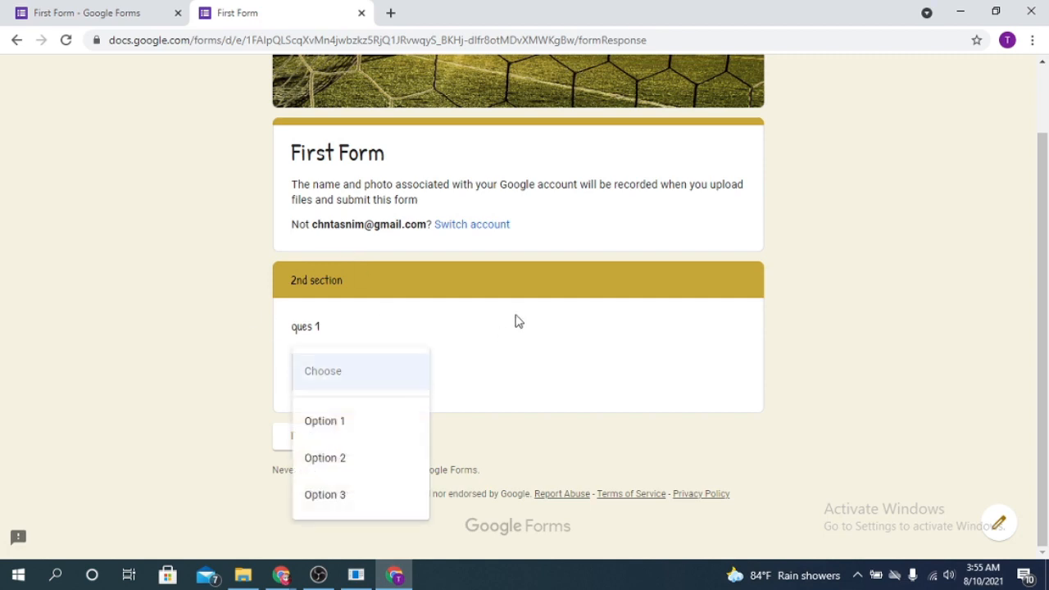
pyautogui.click(364, 467)
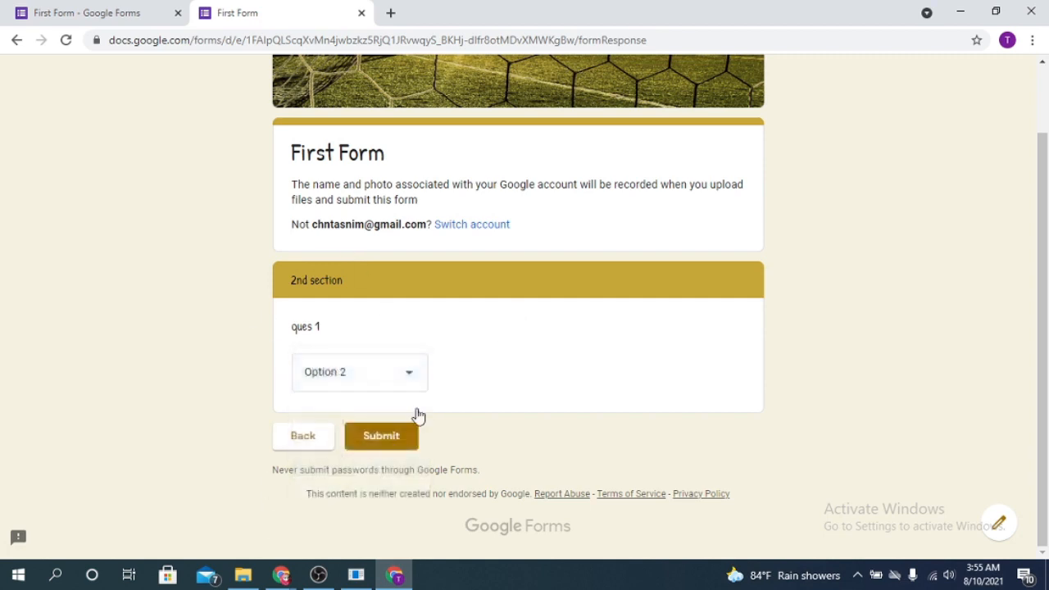
pyautogui.click(405, 377)
pyautogui.click(356, 370)
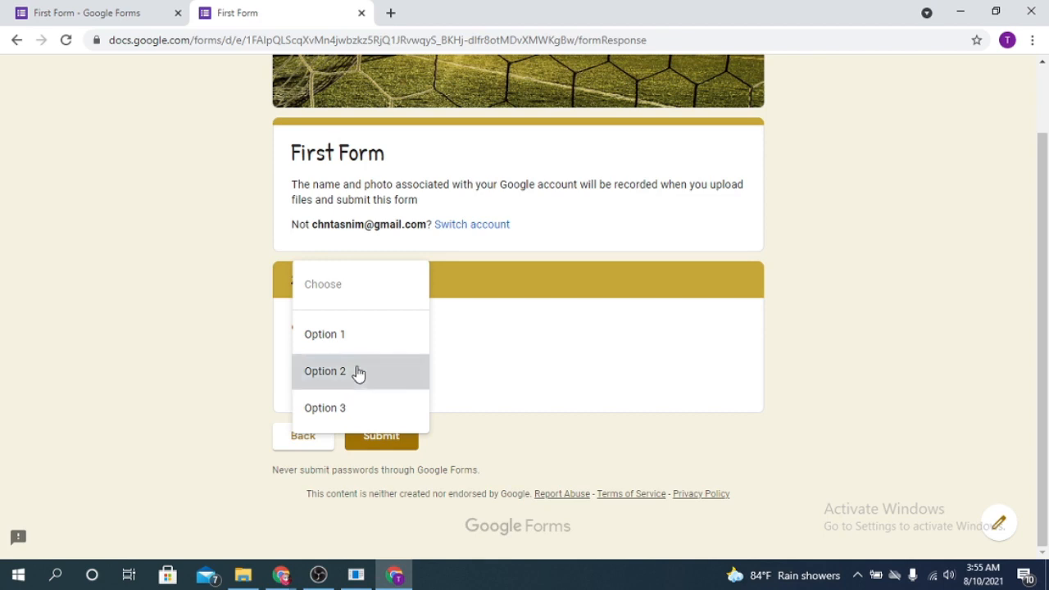
pyautogui.click(394, 450)
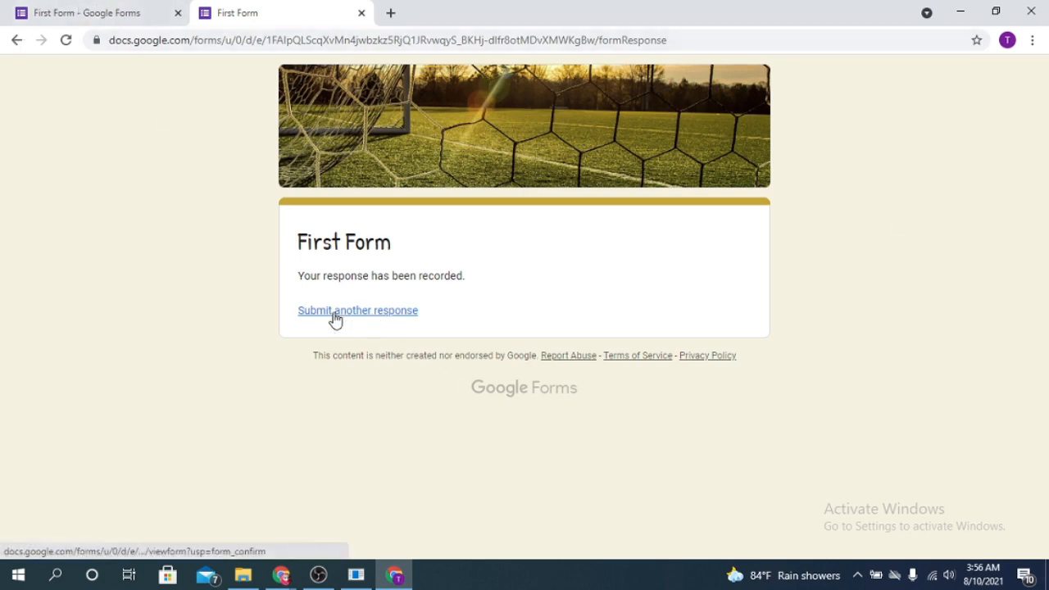
pyautogui.click(69, 8)
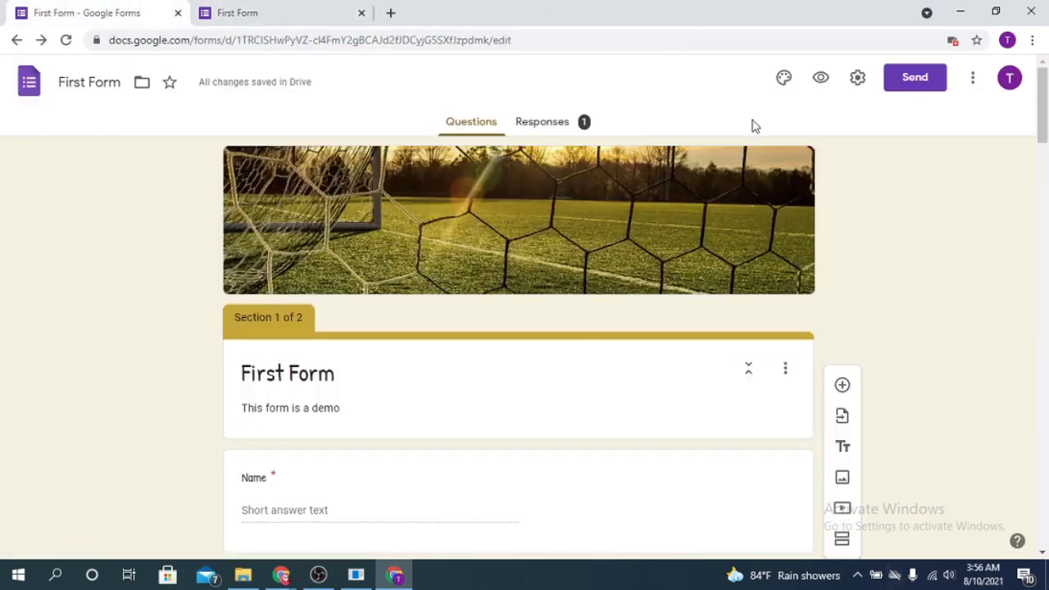
# Review the Responses summary charts: Gender 100% Female, choice 100% Form, ques 1 100% Option 2.
pyautogui.scroll(-10, 924, 250)
pyautogui.scroll(10, 550, 234)
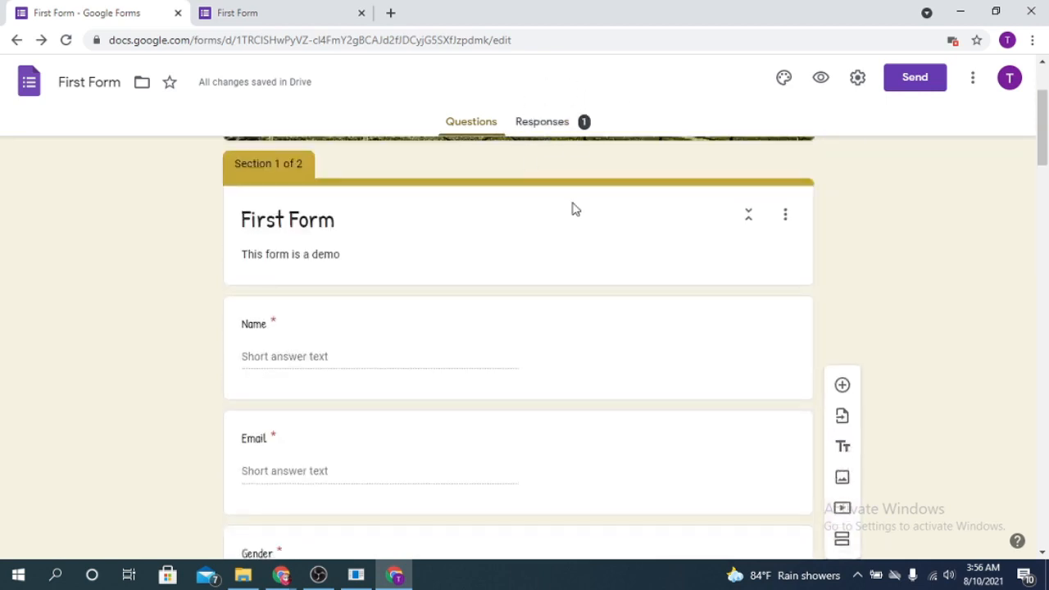
pyautogui.scroll(2, 558, 180)
pyautogui.click(551, 123)
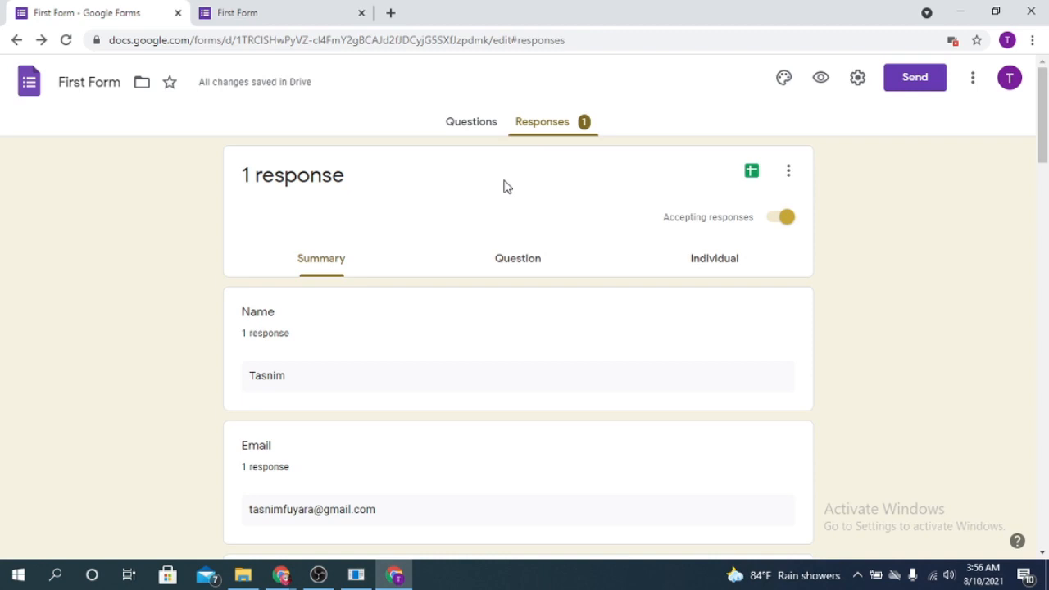
pyautogui.scroll(-1, 442, 281)
pyautogui.scroll(-1, 351, 246)
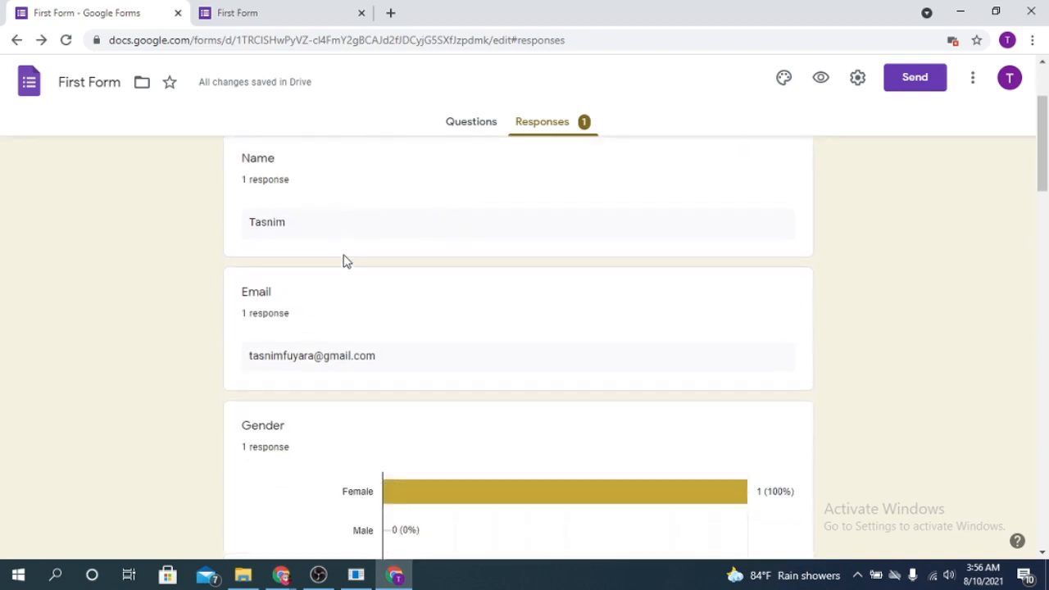
pyautogui.scroll(-3, 332, 236)
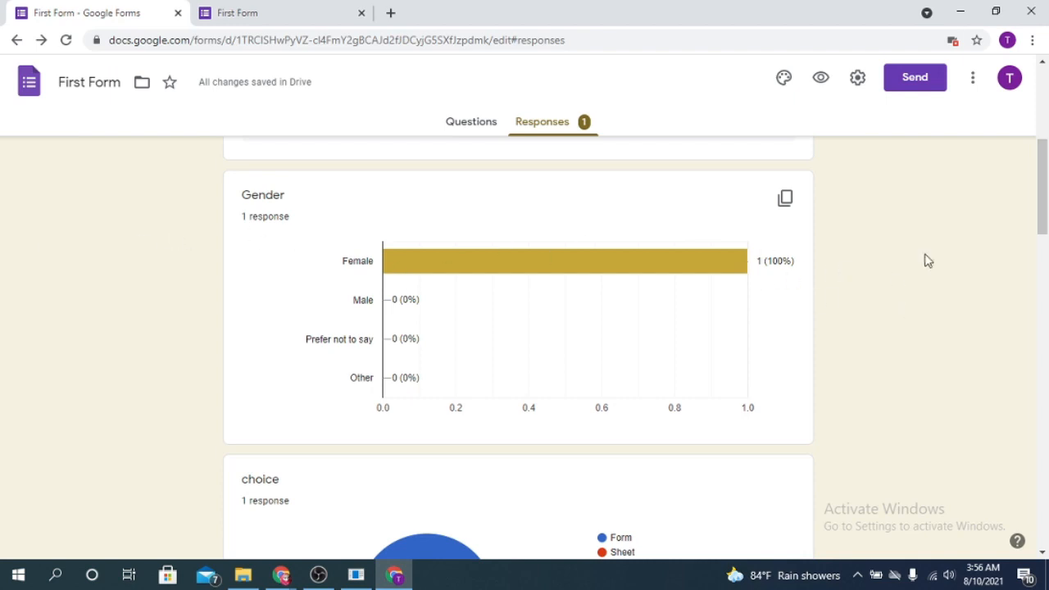
pyautogui.scroll(5, 1042, 183)
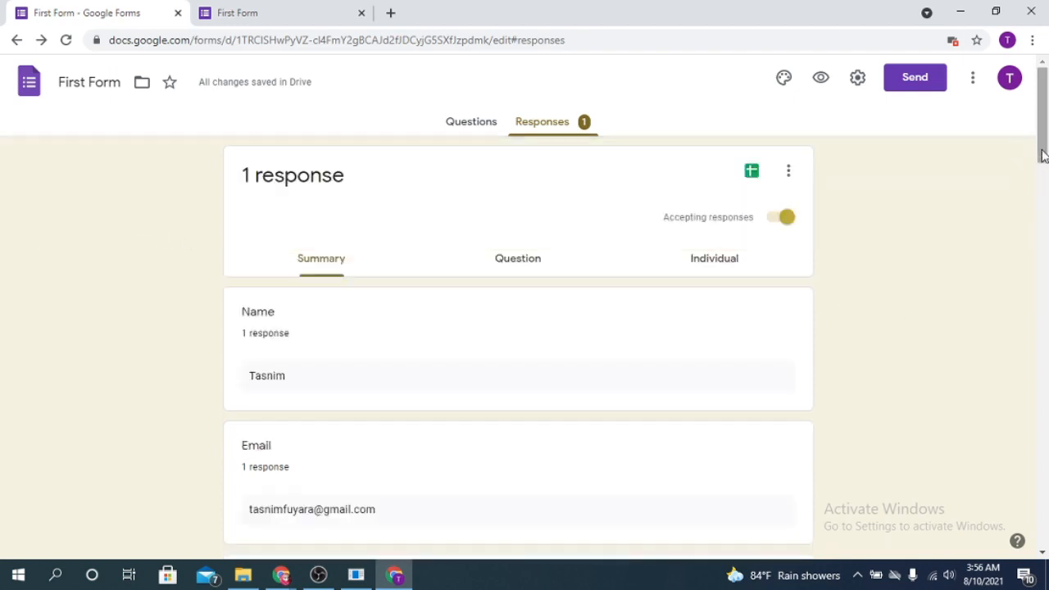
pyautogui.scroll(-7, 615, 304)
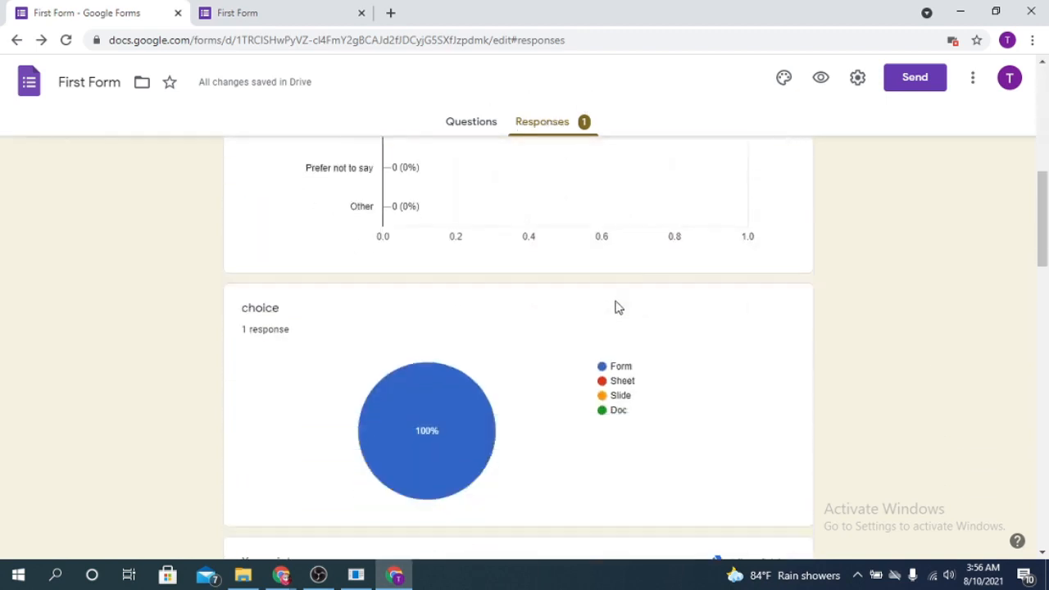
pyautogui.scroll(3, 617, 308)
pyautogui.scroll(-10, 618, 307)
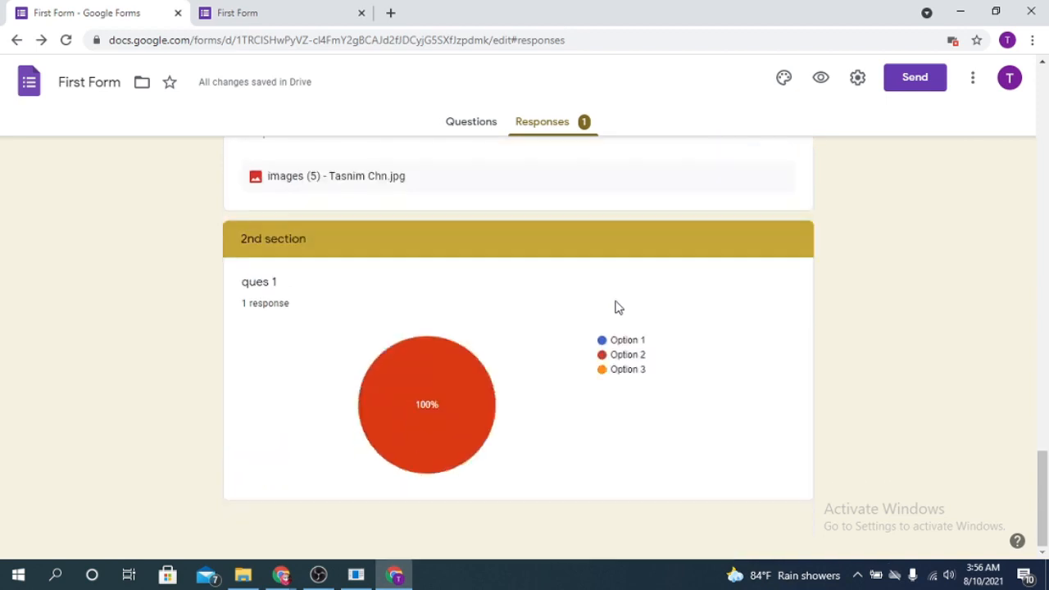
pyautogui.scroll(14, 618, 308)
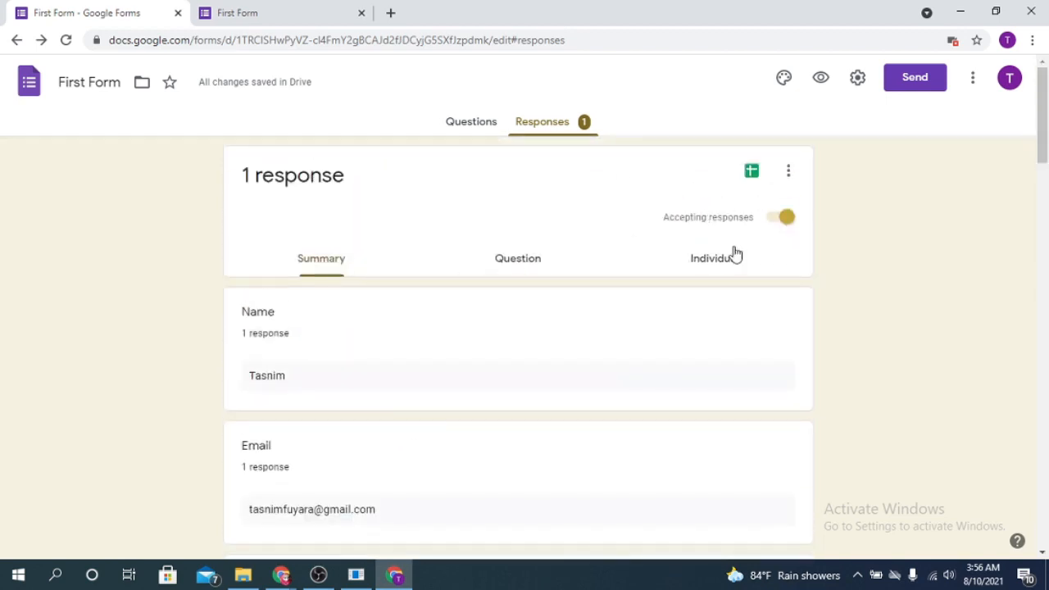
# Browse the response in the Question and Individual views.
pyautogui.click(525, 259)
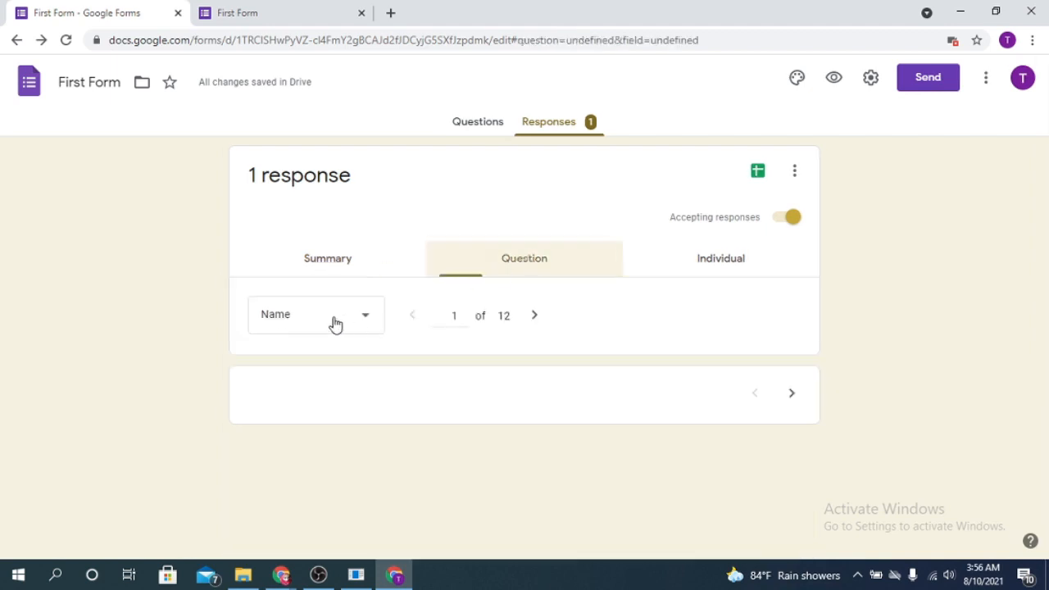
pyautogui.scroll(-2, 483, 353)
pyautogui.scroll(2, 533, 344)
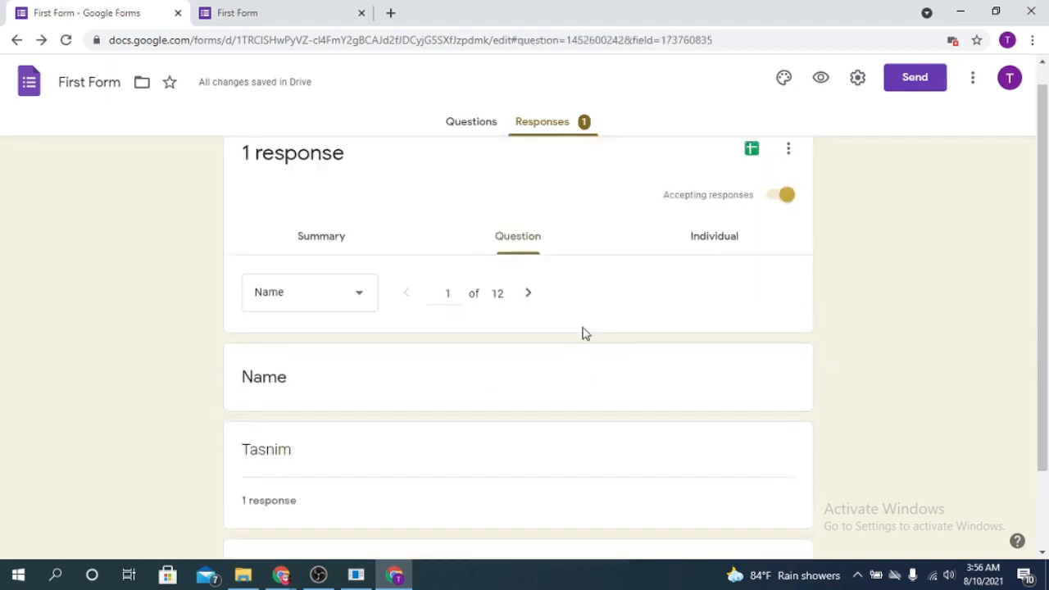
pyautogui.click(721, 261)
pyautogui.scroll(-6, 375, 351)
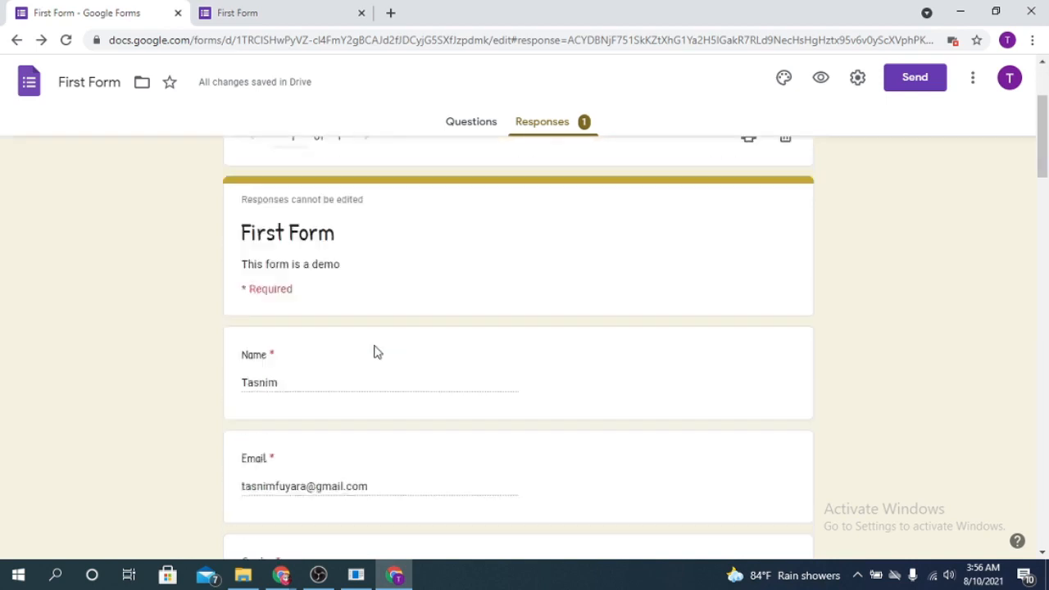
pyautogui.scroll(6, 520, 316)
pyautogui.scroll(-4, 517, 320)
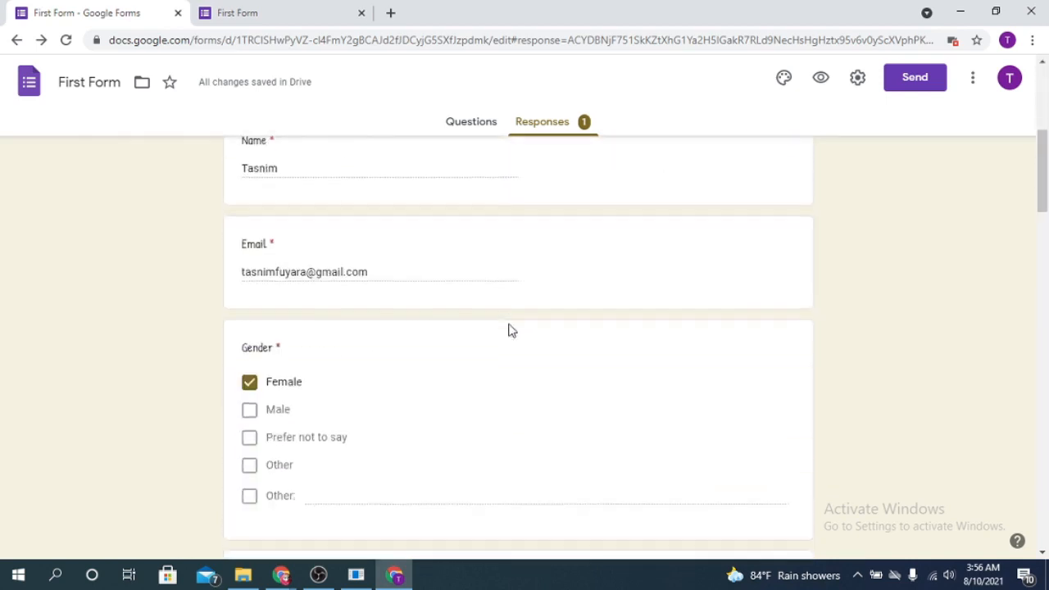
pyautogui.scroll(1, 509, 330)
# Link responses to a new spreadsheet, First Form (Responses).
pyautogui.scroll(-5, 508, 333)
pyautogui.scroll(10, 506, 328)
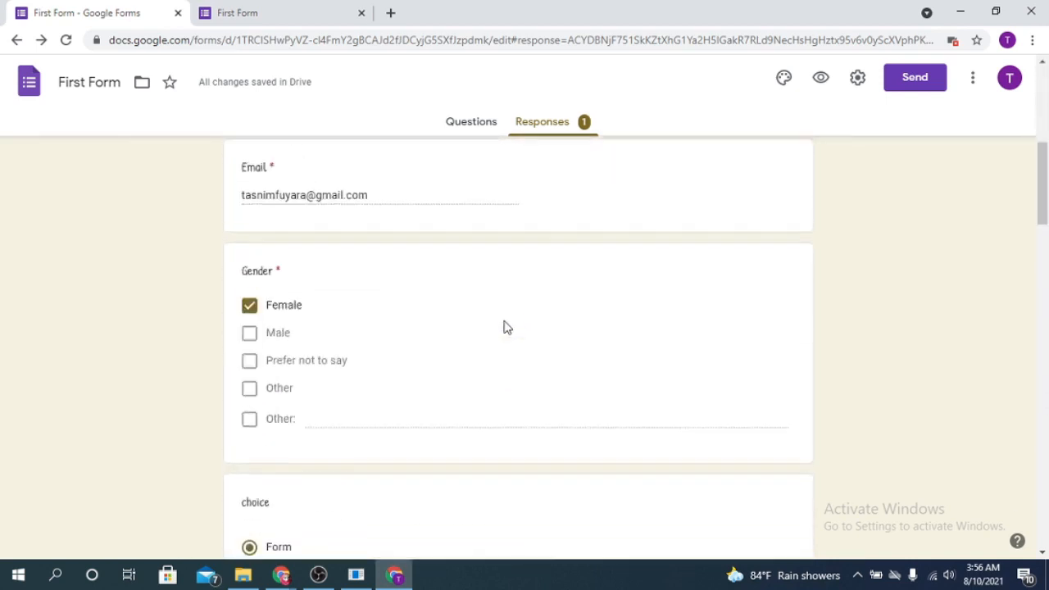
pyautogui.scroll(2, 507, 325)
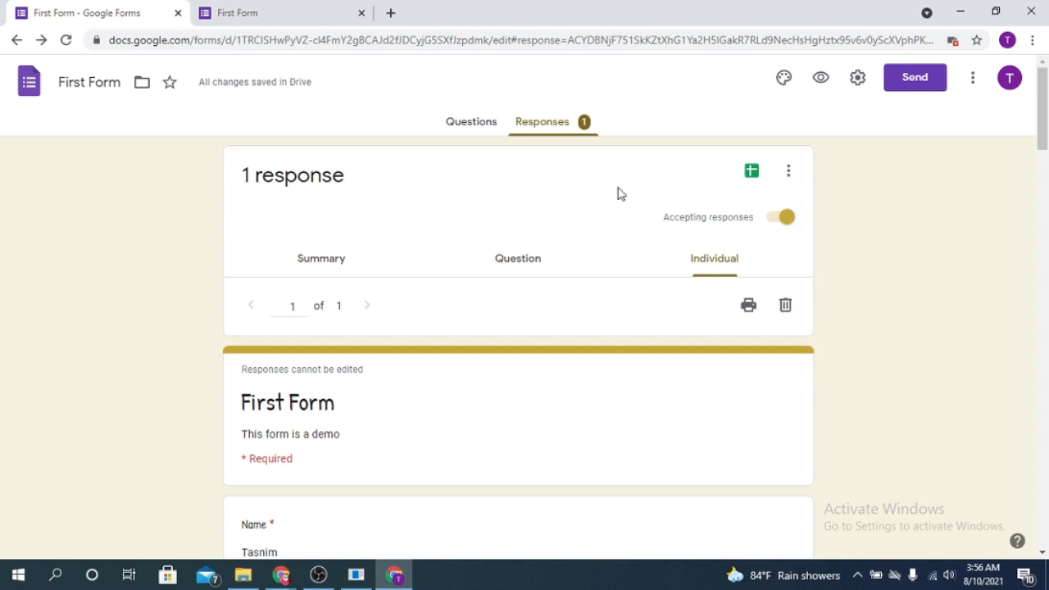
pyautogui.click(751, 171)
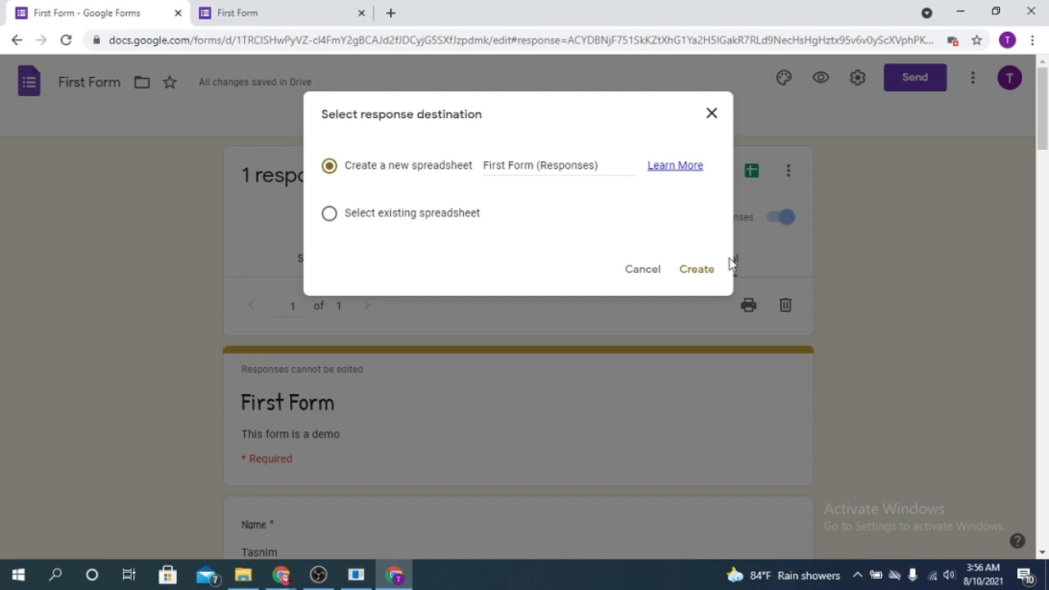
pyautogui.click(695, 277)
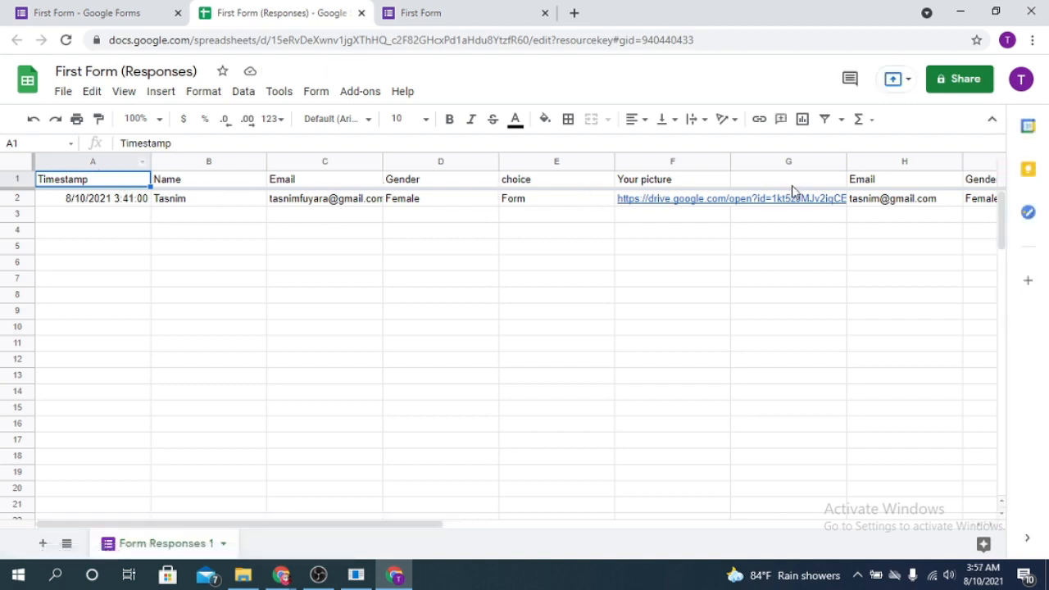
pyautogui.click(305, 186)
pyautogui.click(407, 187)
pyautogui.click(525, 187)
pyautogui.click(647, 184)
pyautogui.click(759, 186)
pyautogui.click(887, 183)
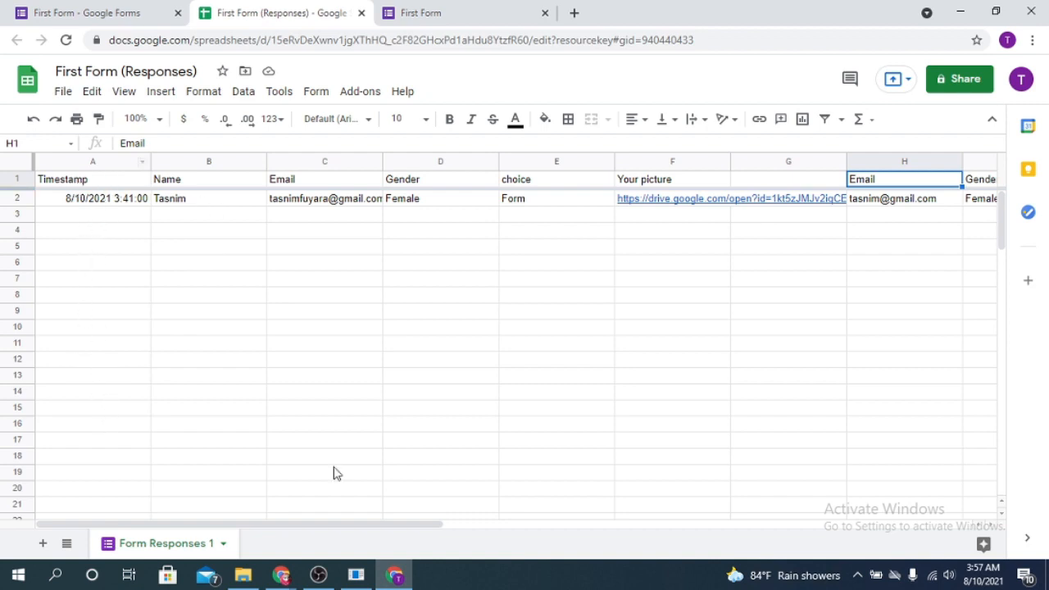
pyautogui.moveTo(410, 526); pyautogui.dragTo(640, 533)
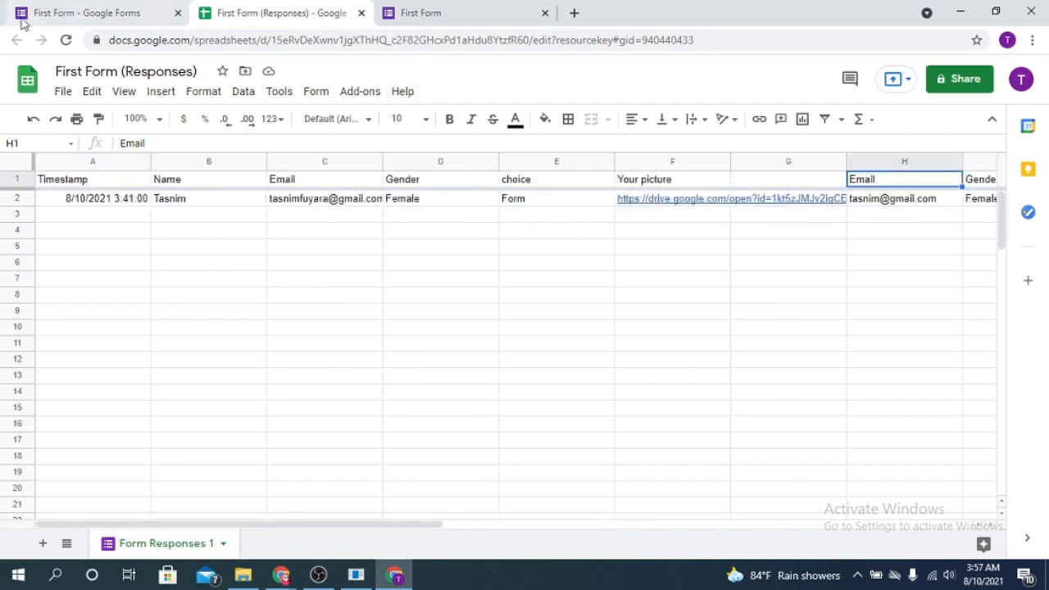
# Switch through the browser tabs back to the editor and review the Individual response, 1 of 1.
pyautogui.click(65, 12)
pyautogui.click(414, 11)
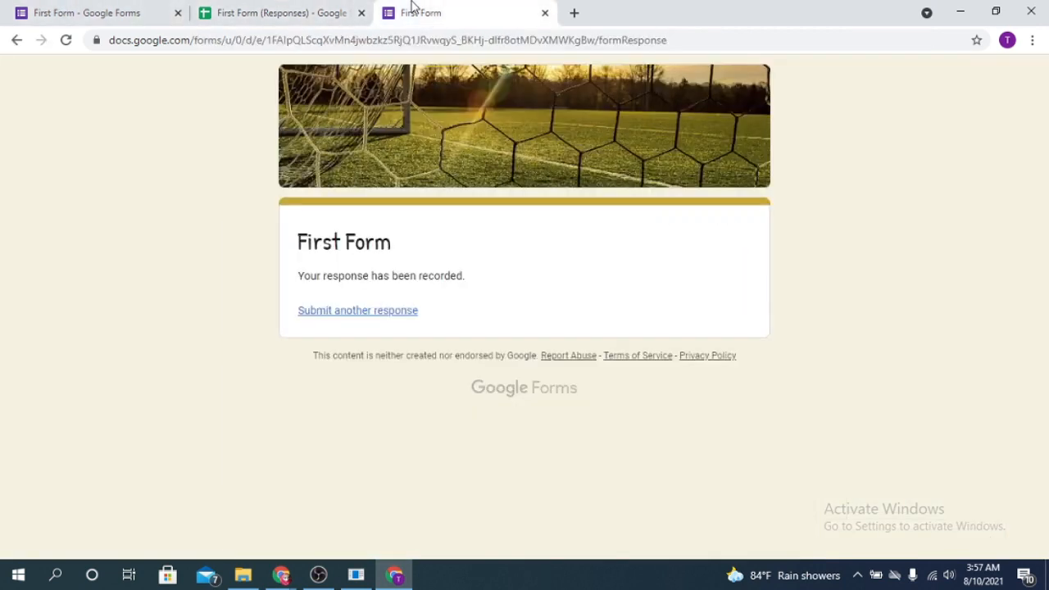
pyautogui.click(263, 13)
pyautogui.click(98, 12)
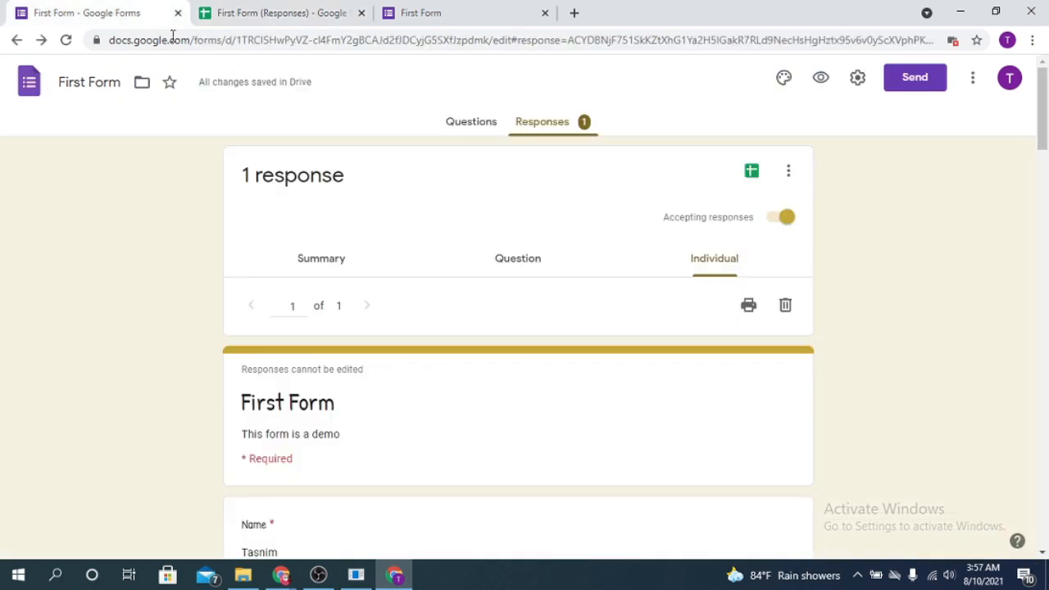
pyautogui.click(246, 12)
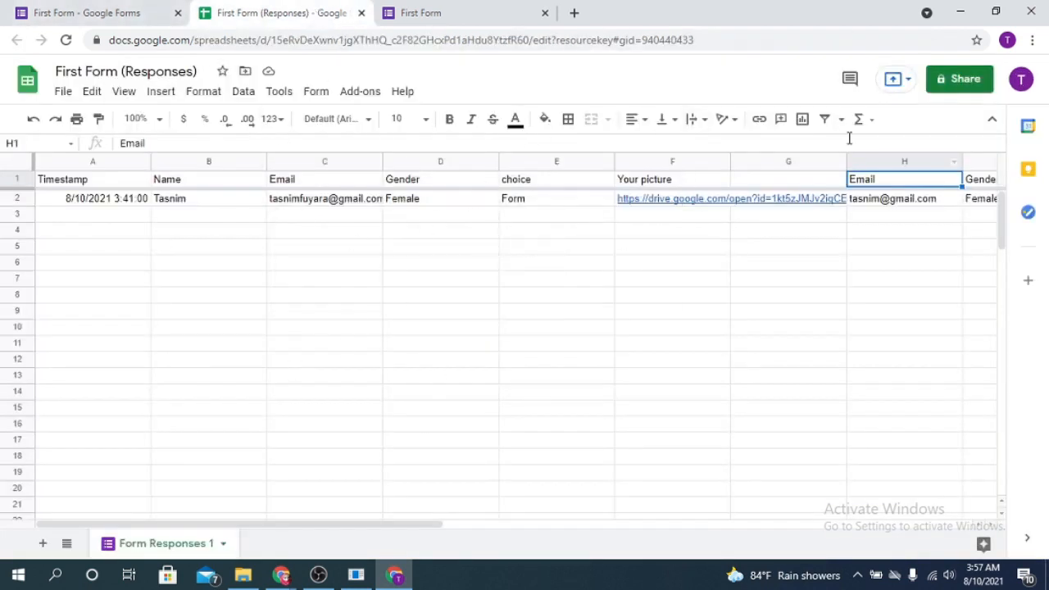
pyautogui.click(50, 10)
pyautogui.scroll(-15, 587, 309)
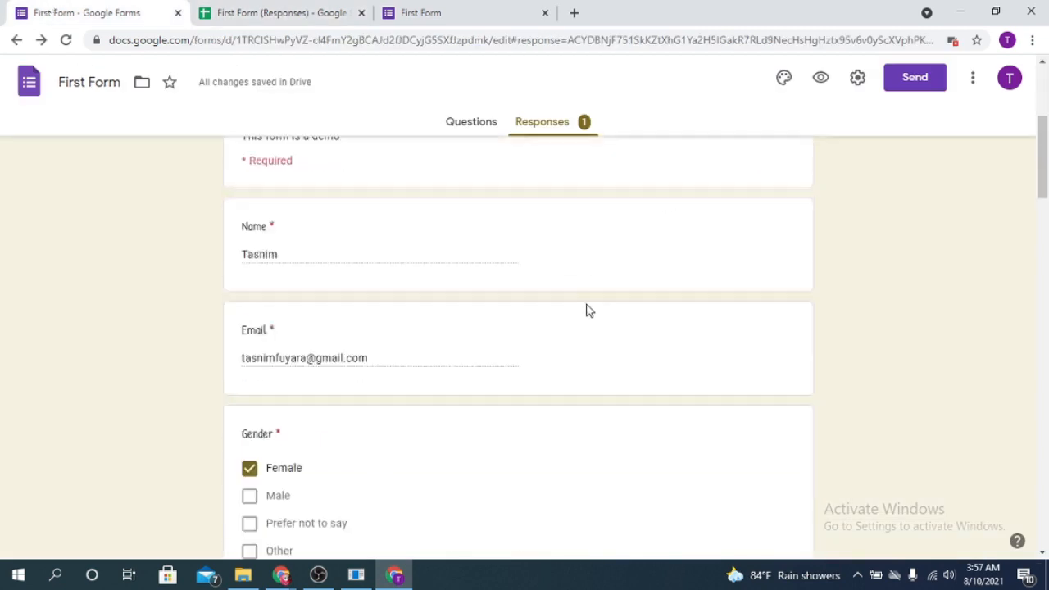
pyautogui.scroll(-3, 654, 396)
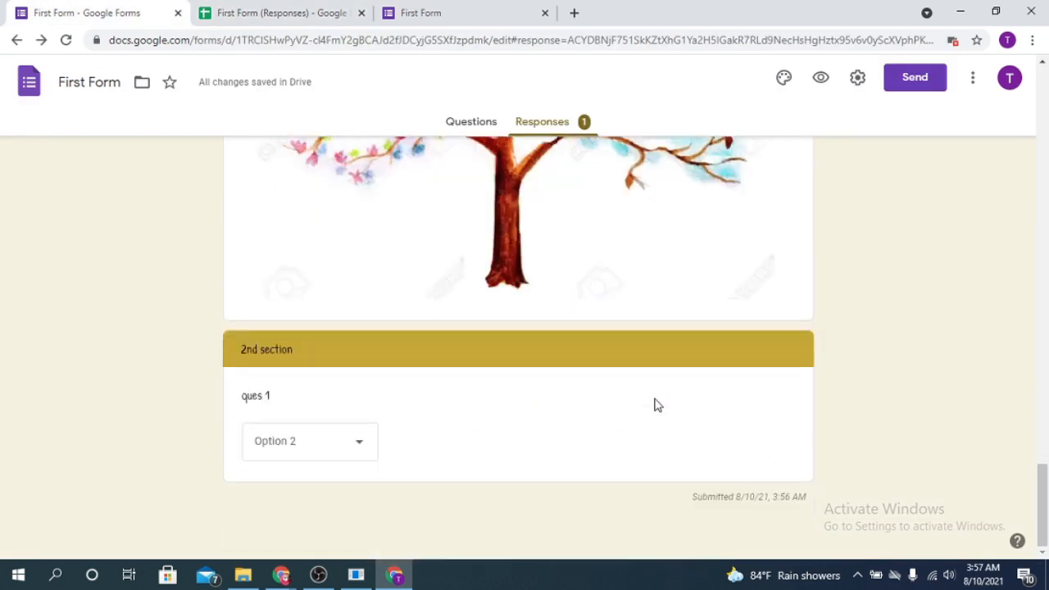
pyautogui.scroll(10, 654, 396)
pyautogui.scroll(8, 653, 405)
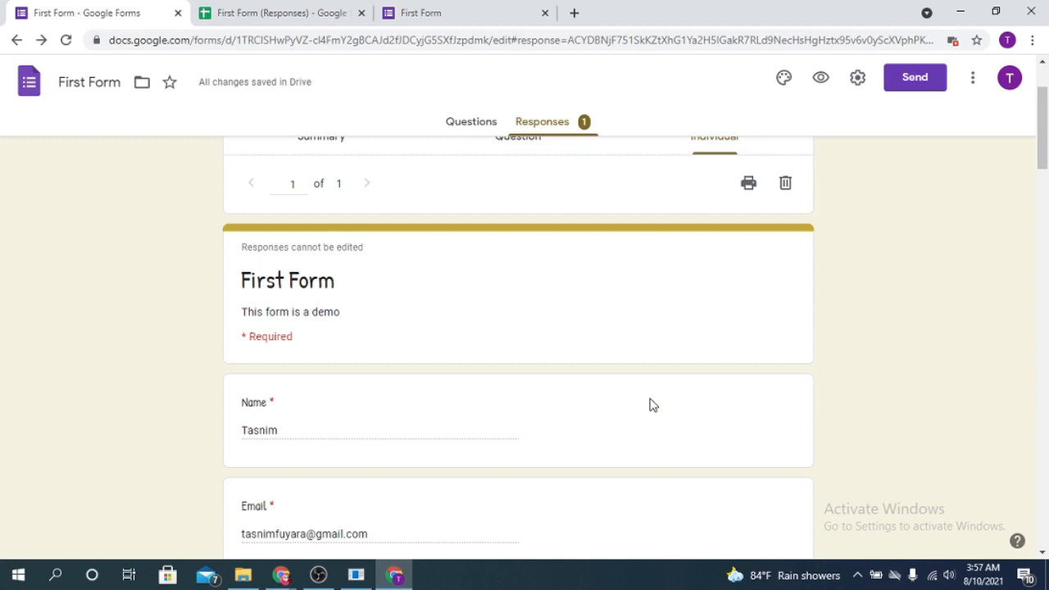